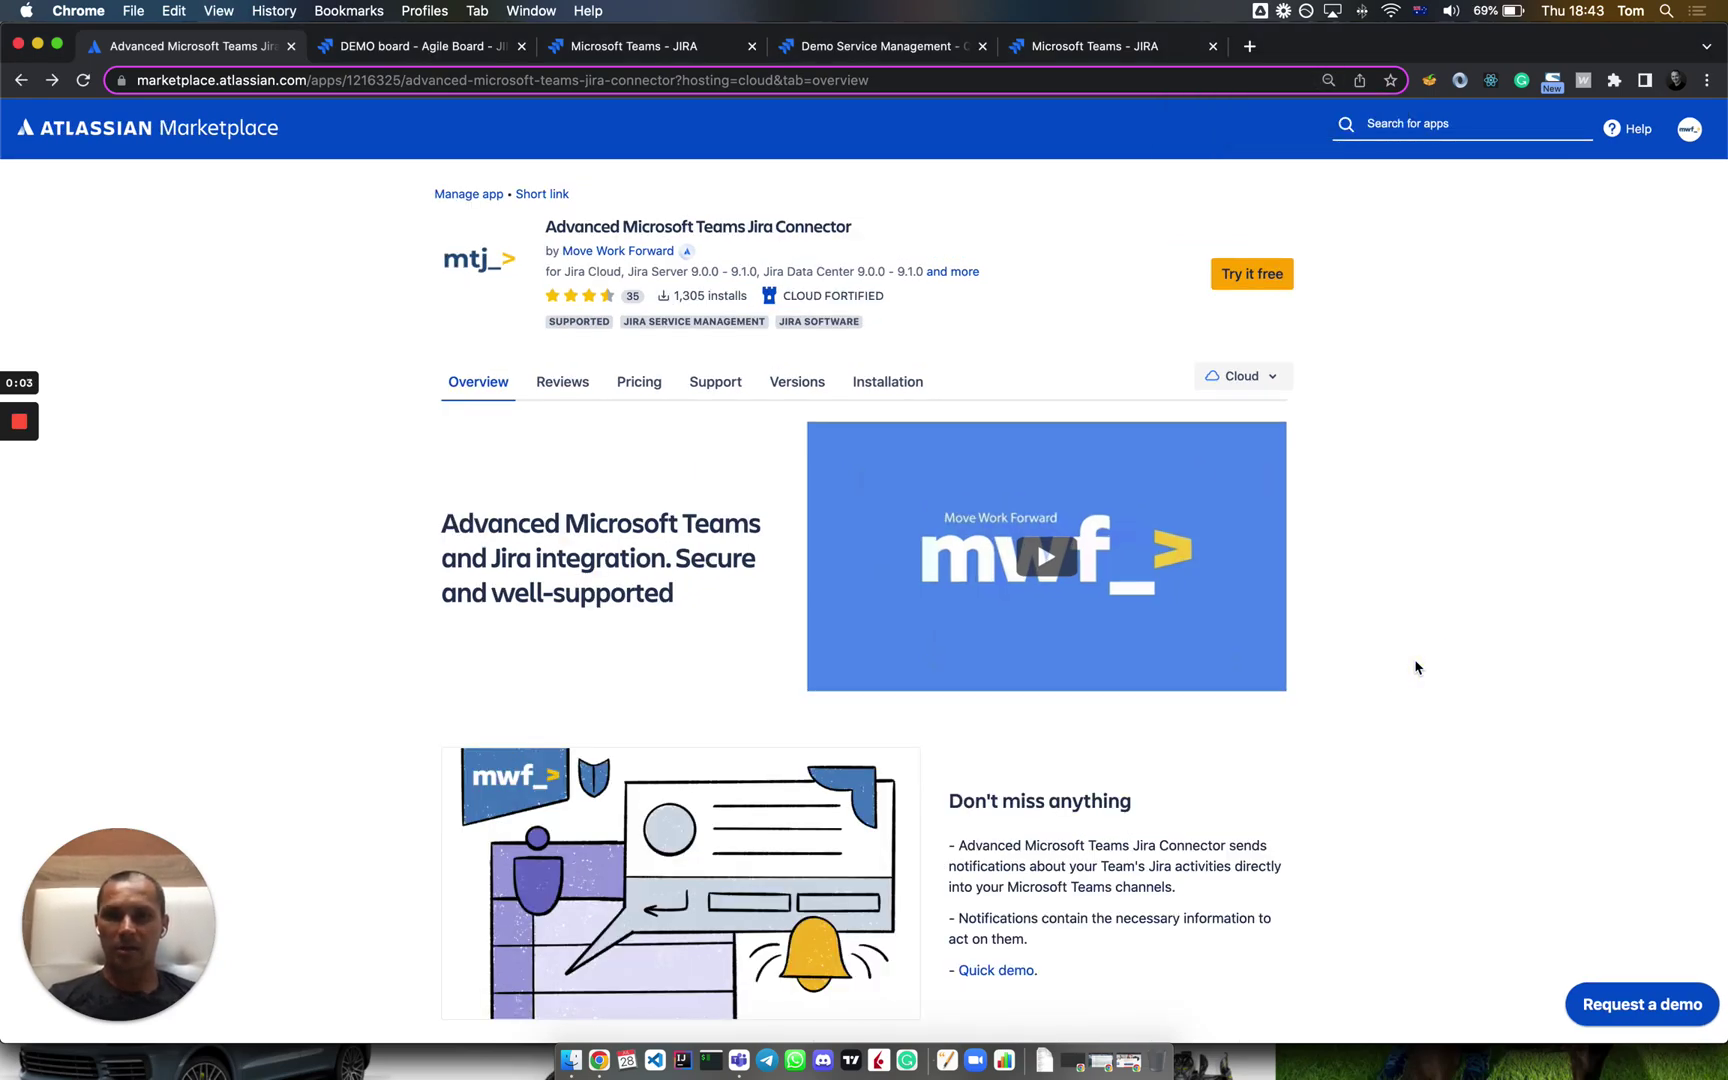
- Examine the Cloud overview of the Advanced Microsoft Teams Jira Connector listing, including notifications, filters and 2-way integration
scroll(1360, 818, down, 3)
scroll(1207, 783, up, 3)
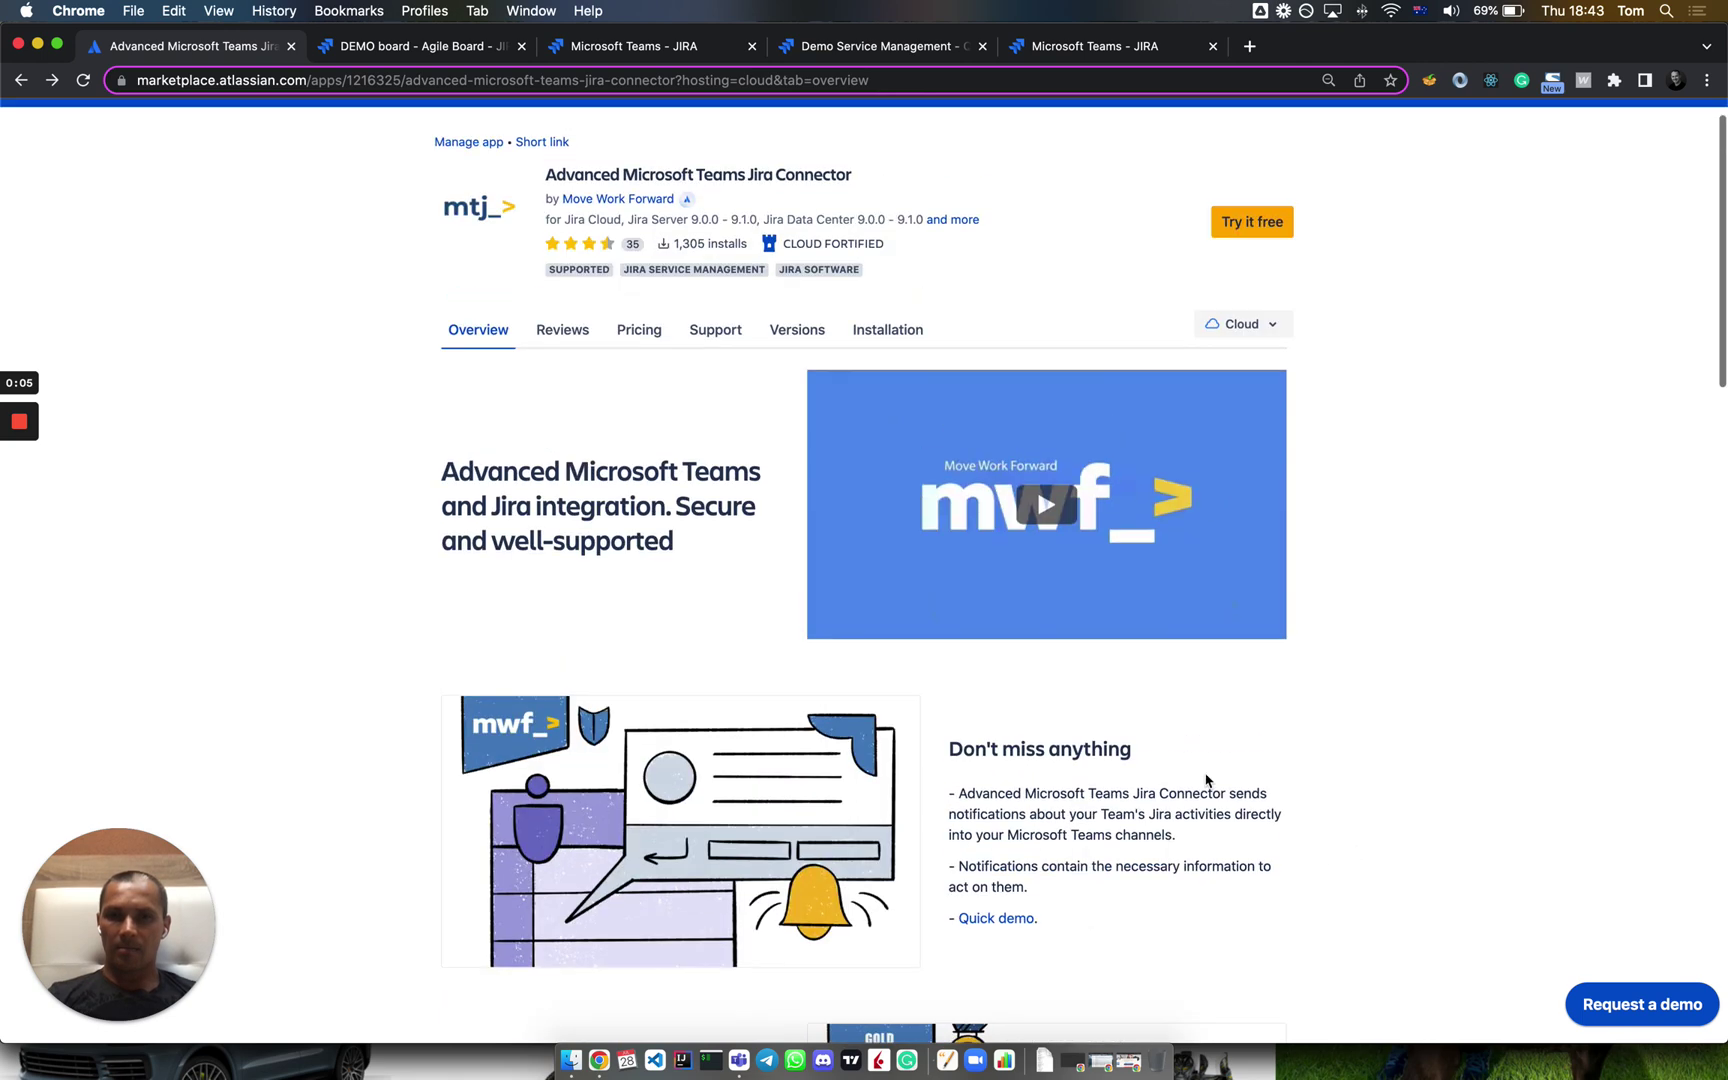
scroll(1199, 687, down, 5)
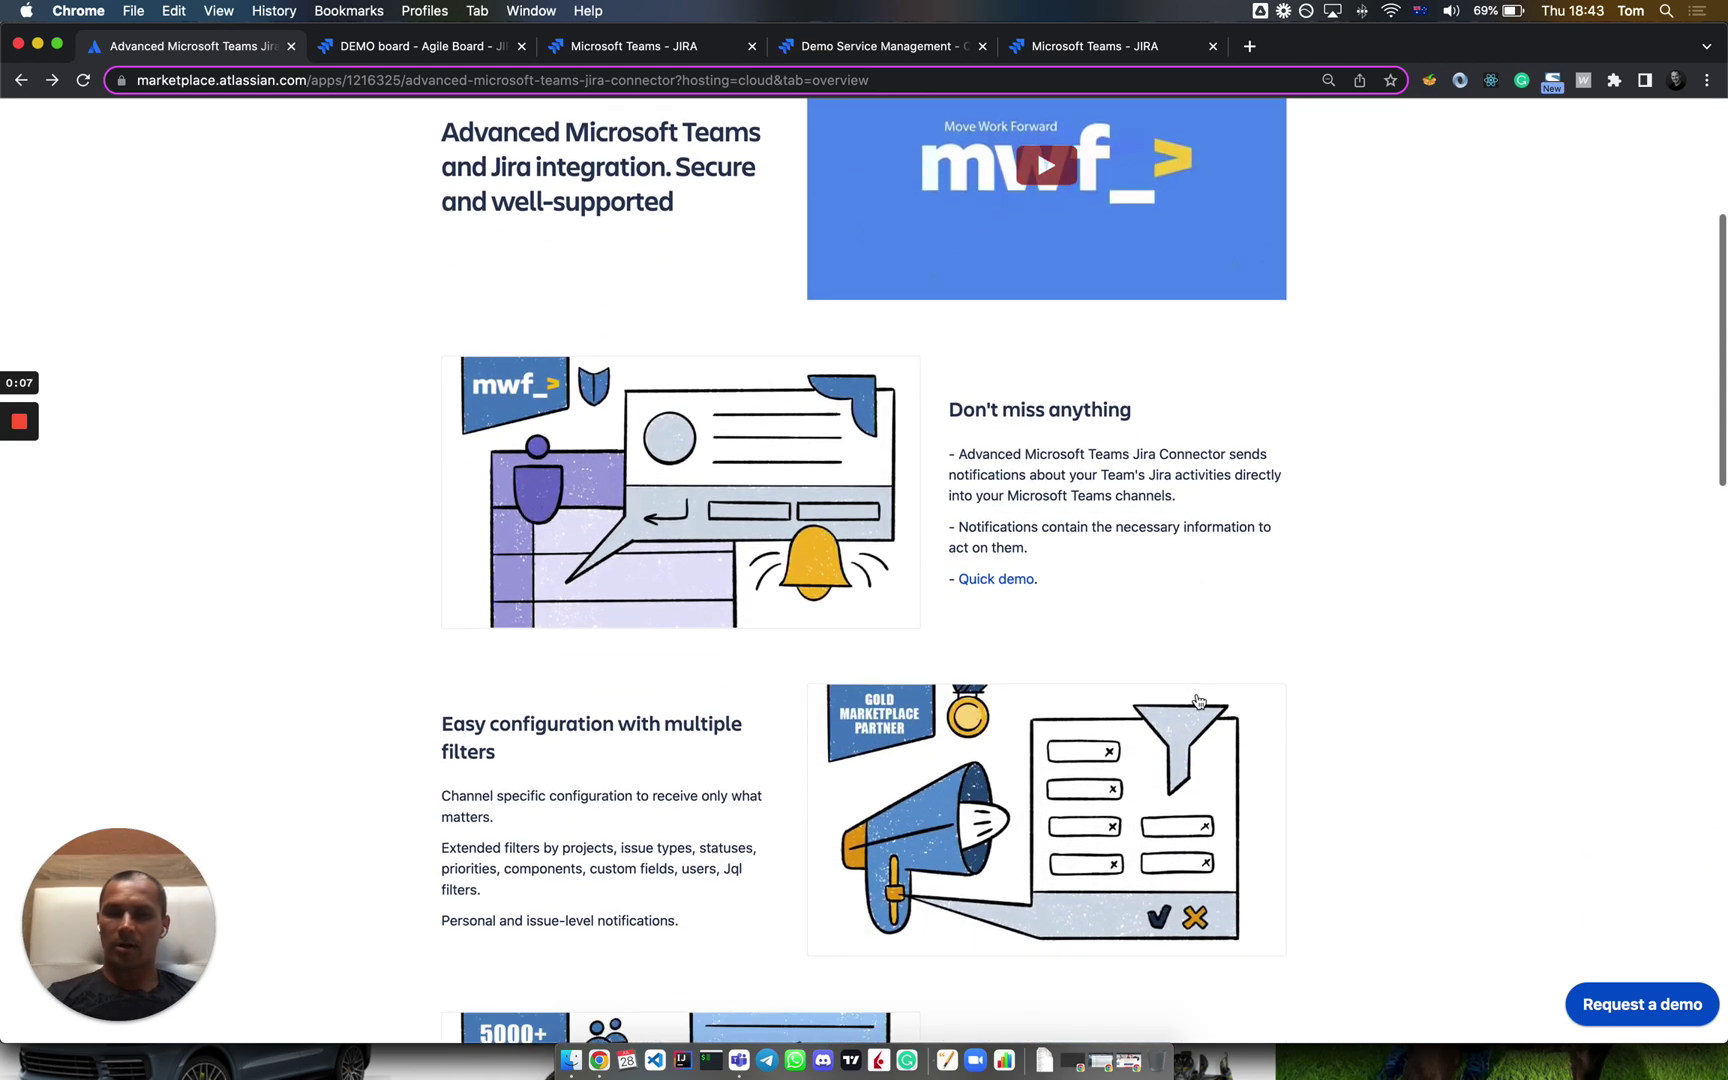
scroll(1129, 739, down, 2)
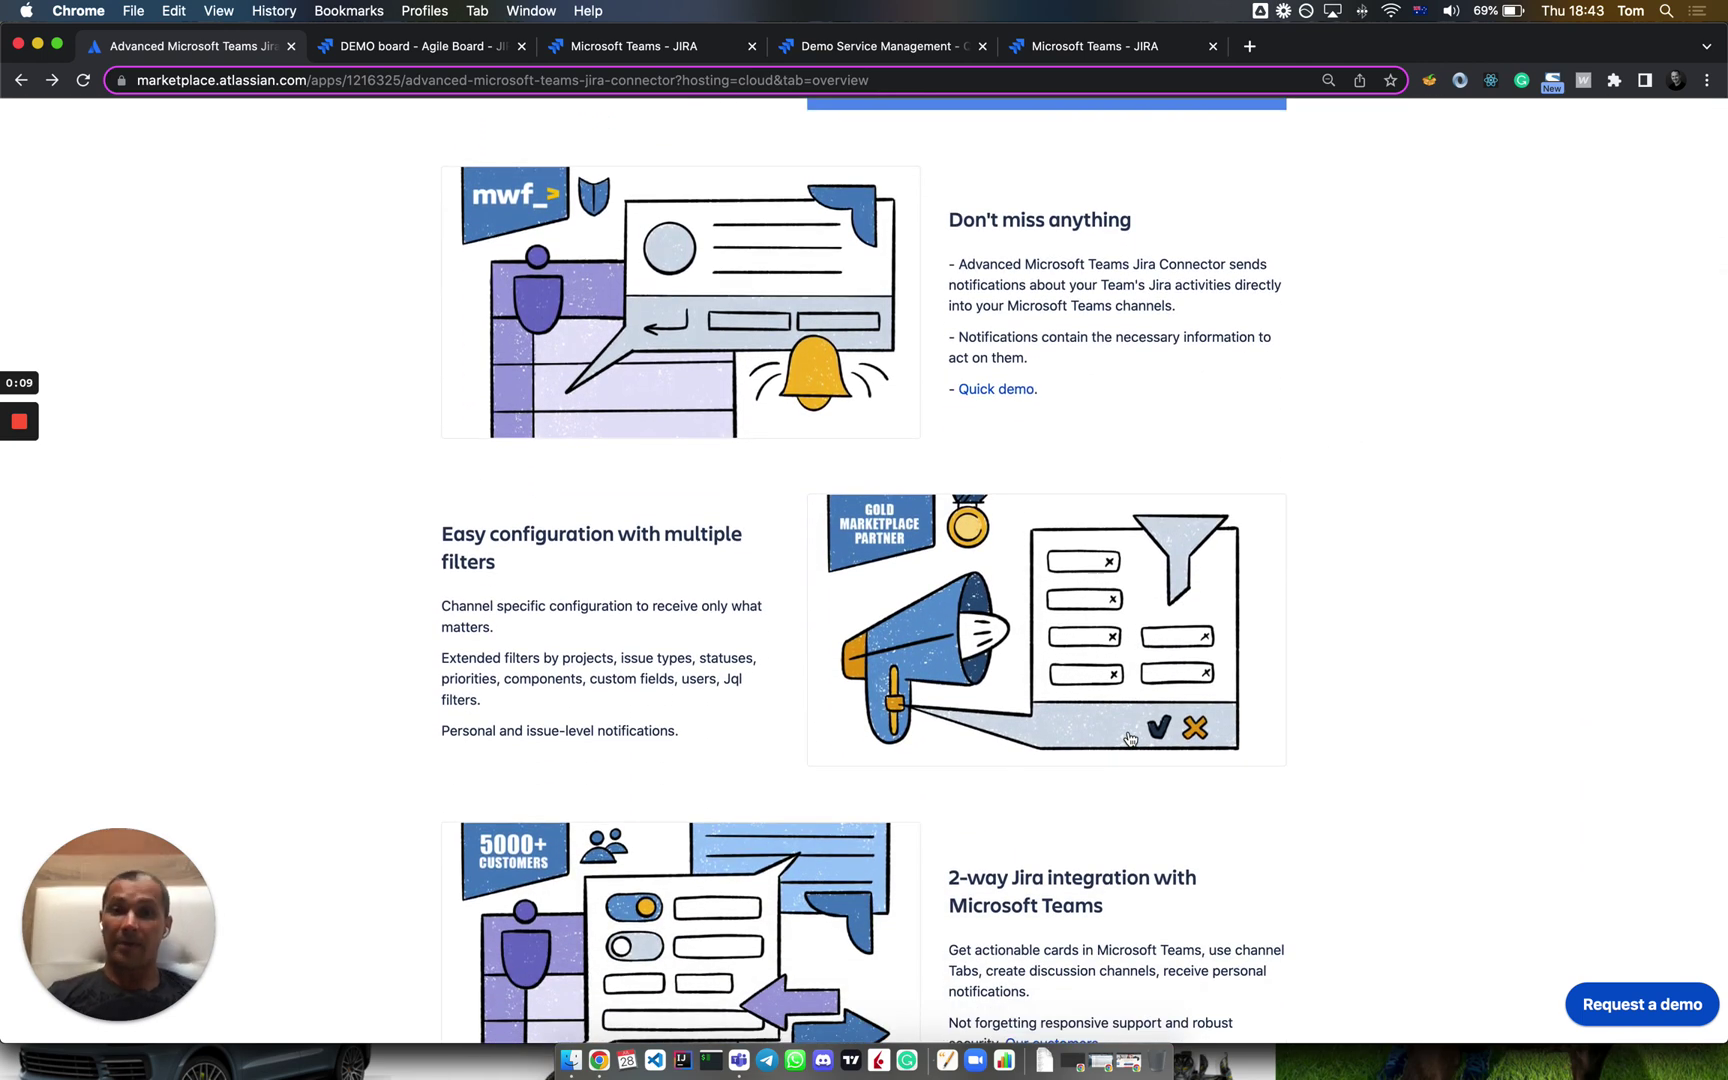
scroll(1120, 582, up, 2)
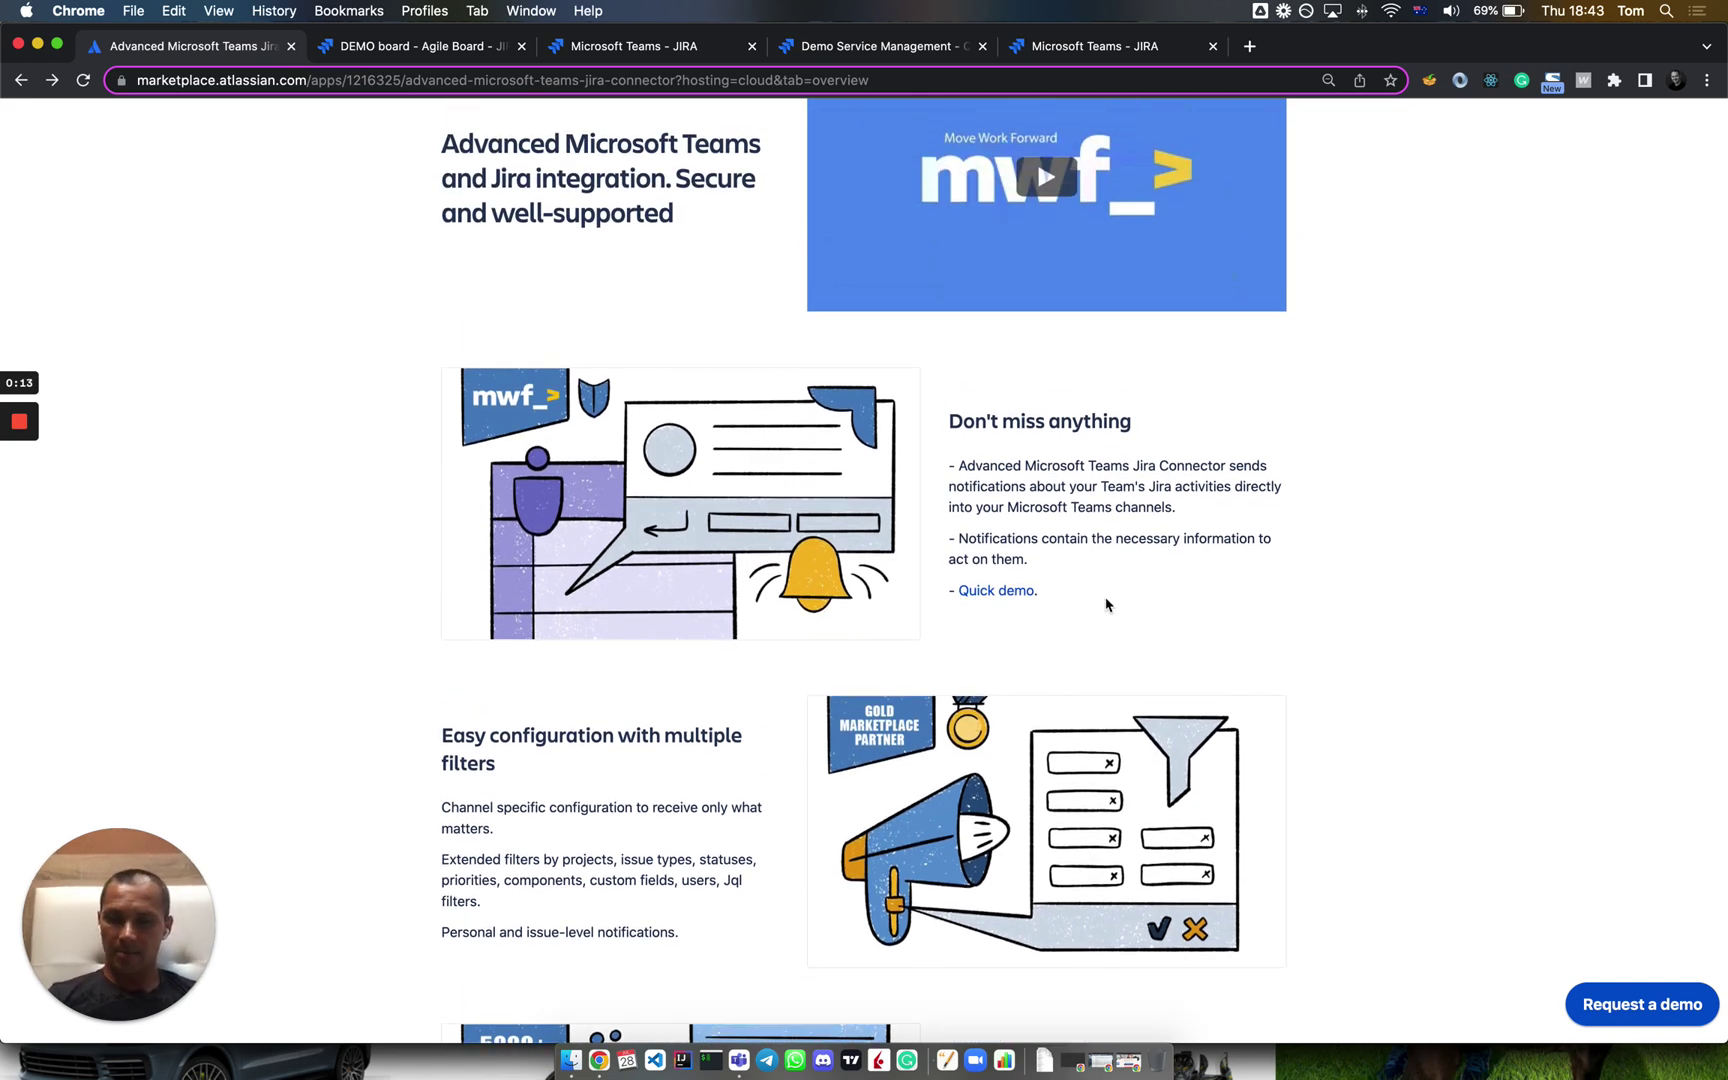
scroll(1078, 626, down, 2)
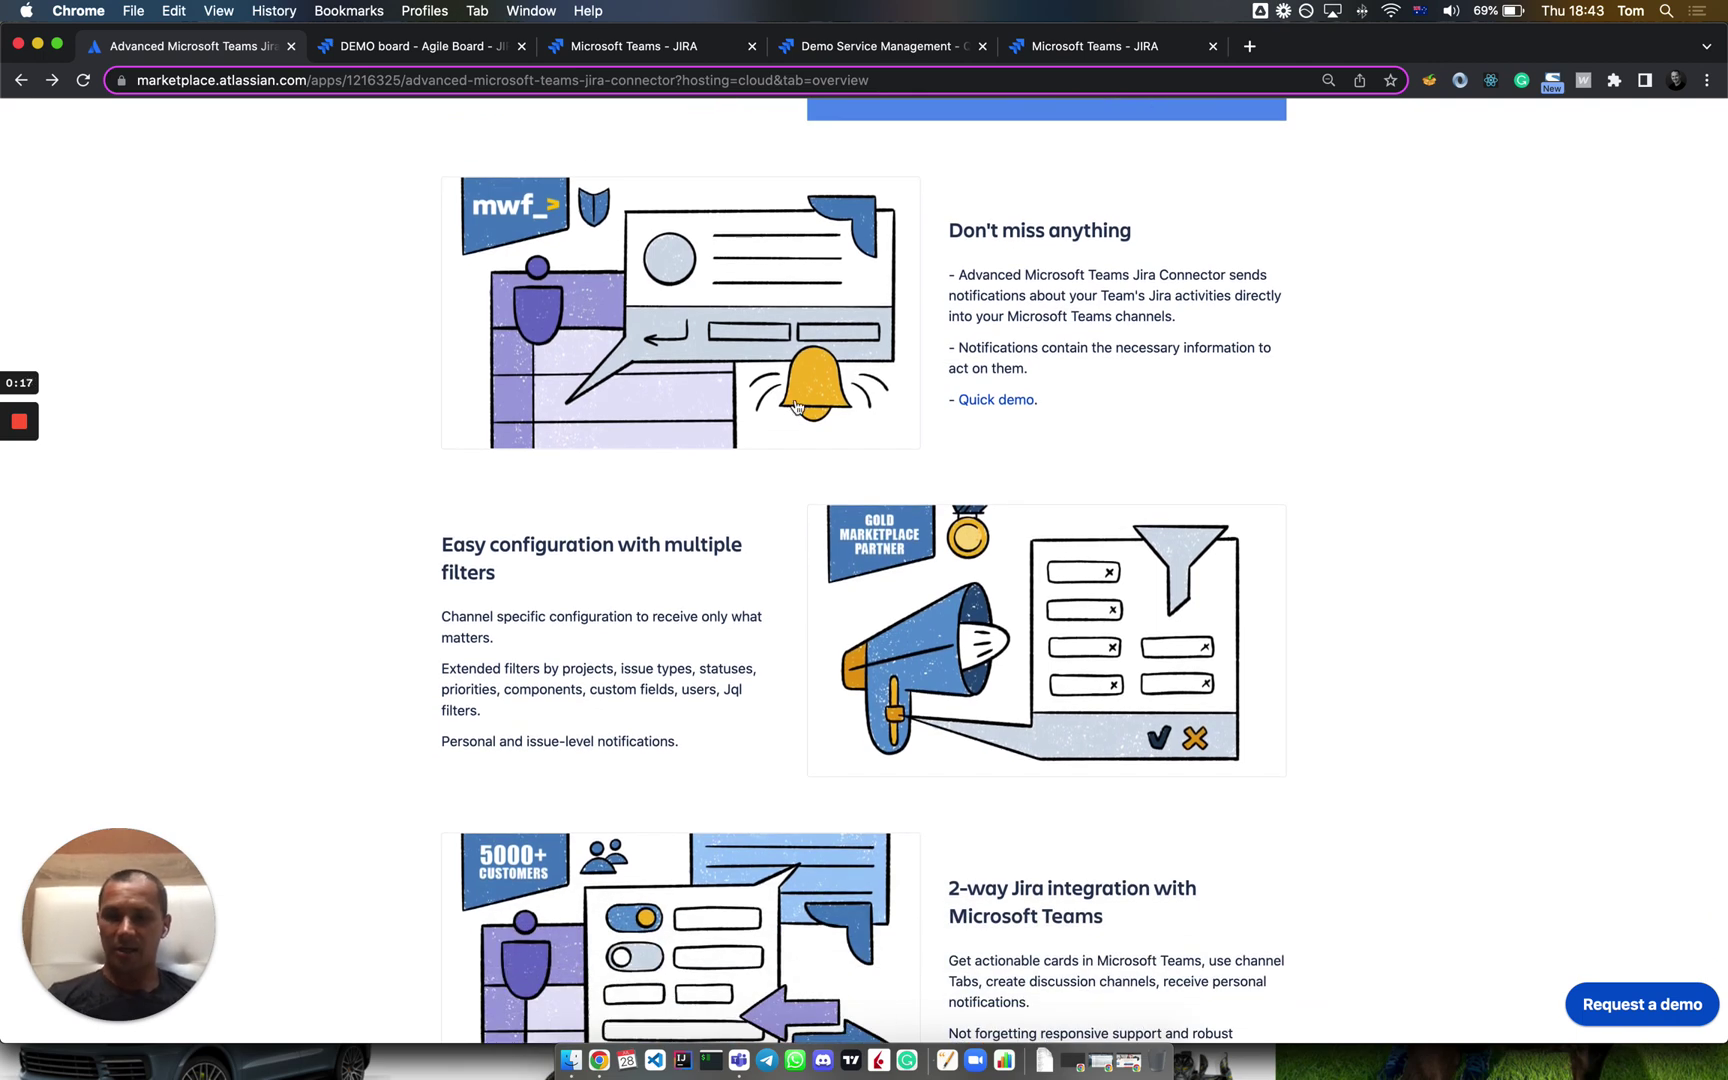
scroll(784, 620, down, 2)
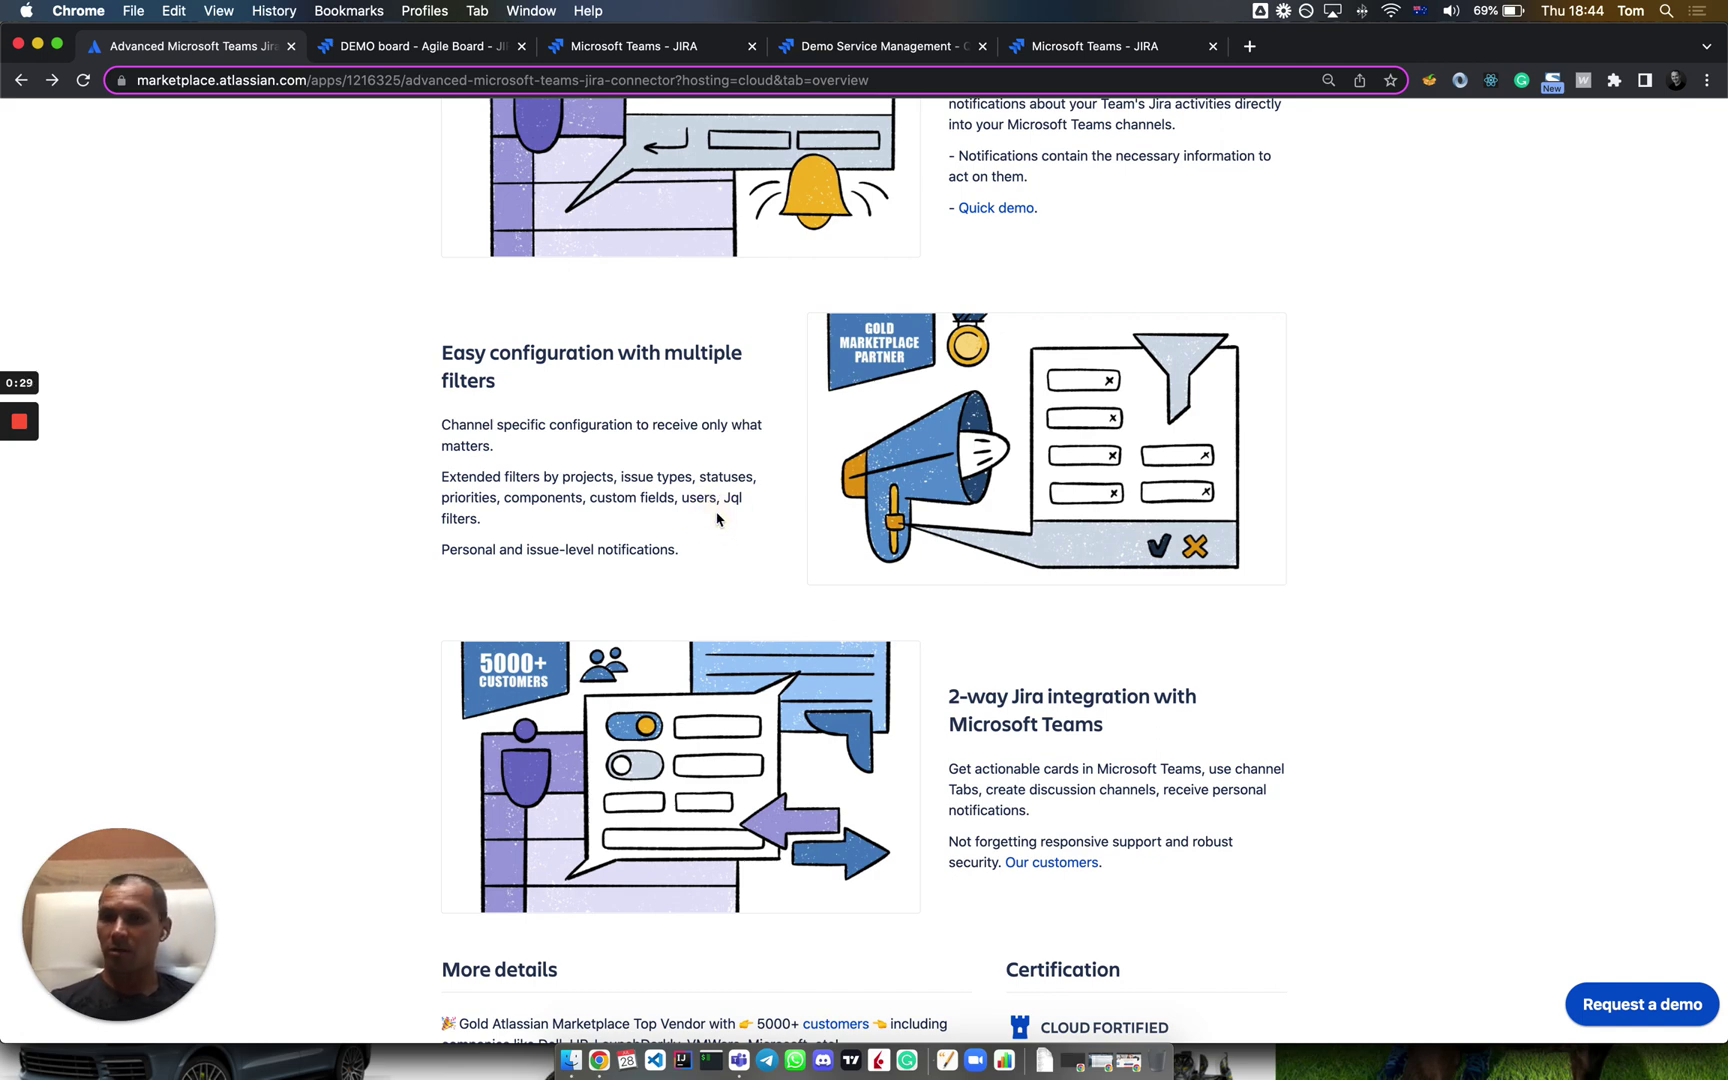
scroll(696, 556, down, 2)
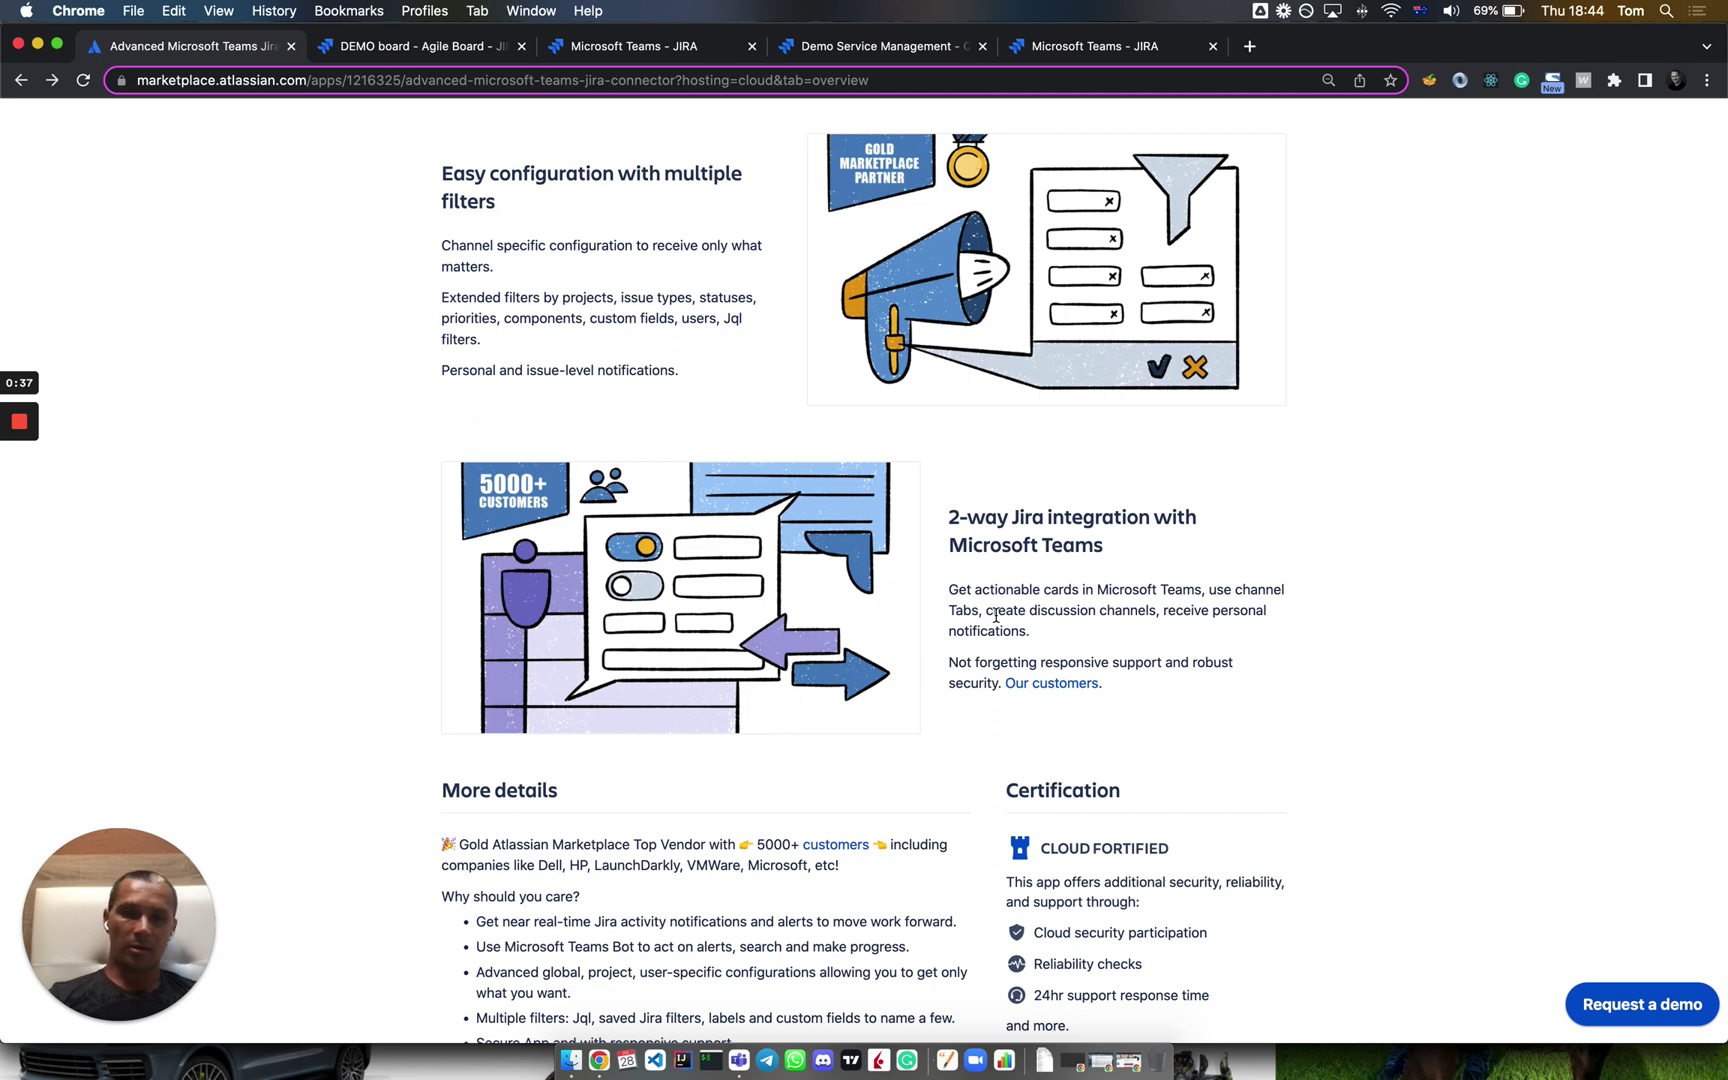
scroll(996, 616, up, 10)
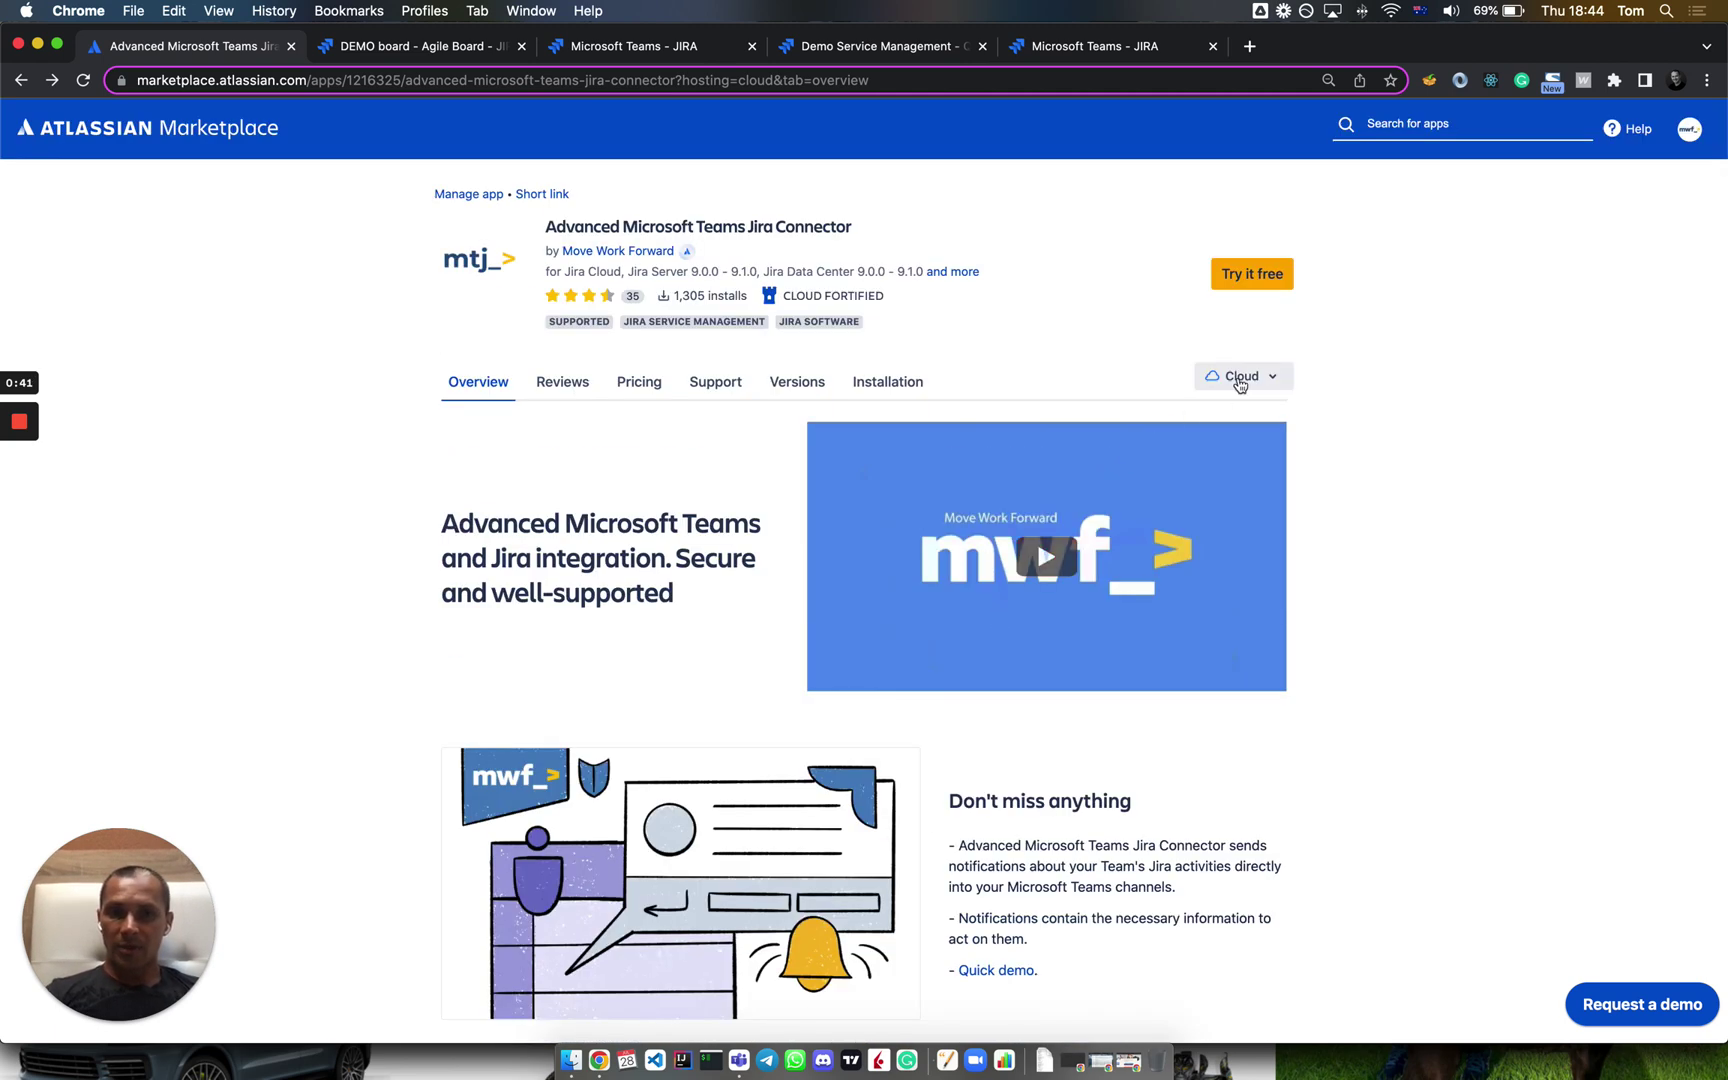
- Switch the listing's hosting to Data Center and examine its overview, including the enlarged image of the scheduled report types
click(1236, 376)
click(1215, 516)
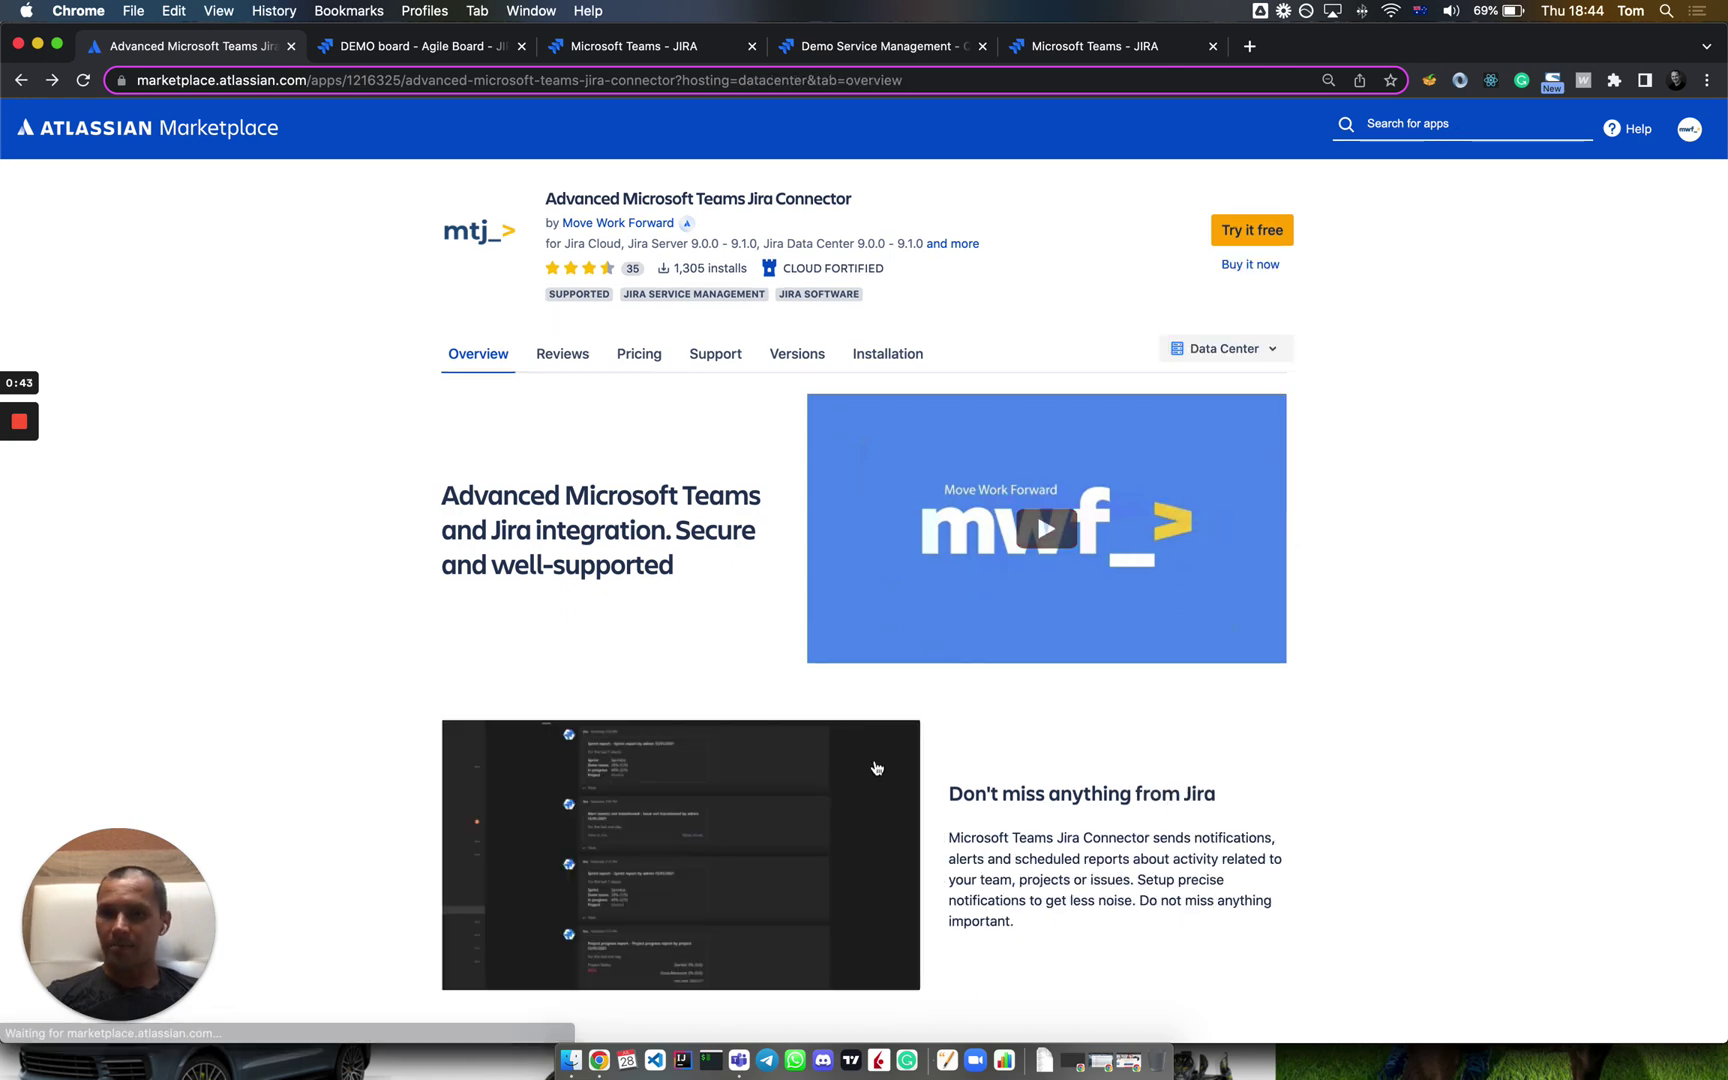
scroll(875, 768, down, 7)
click(766, 770)
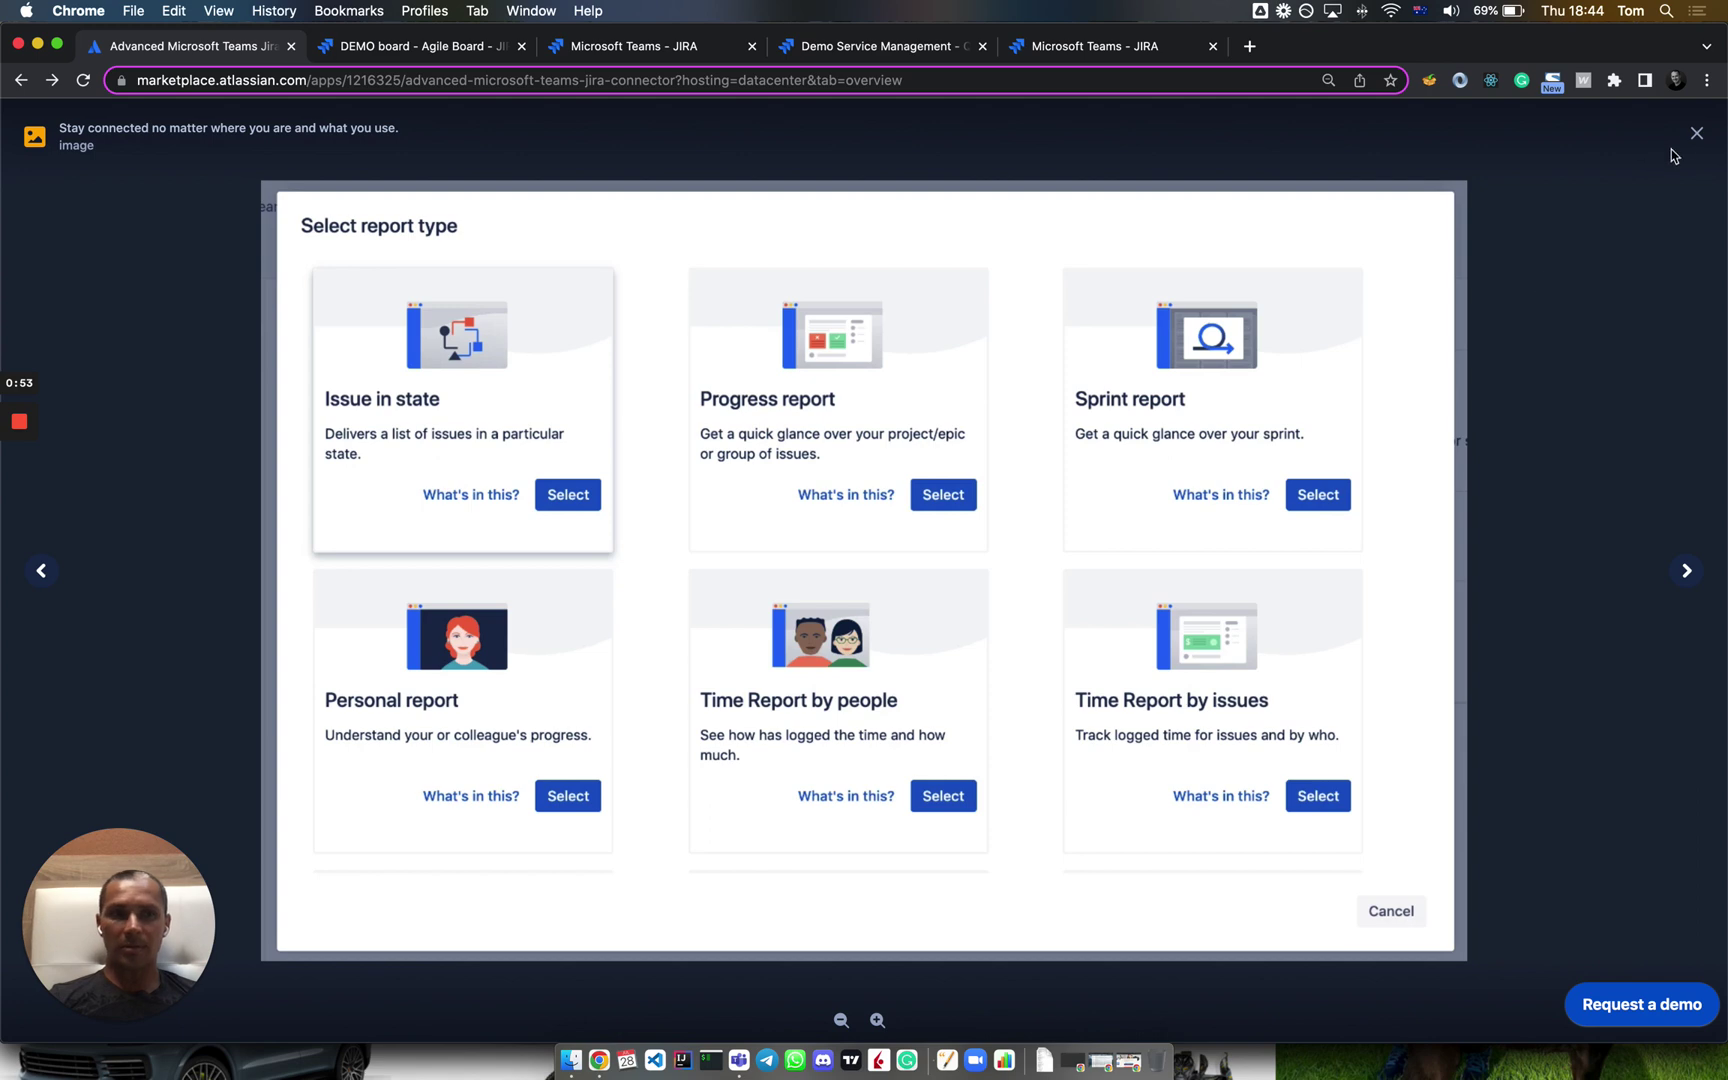
click(1697, 135)
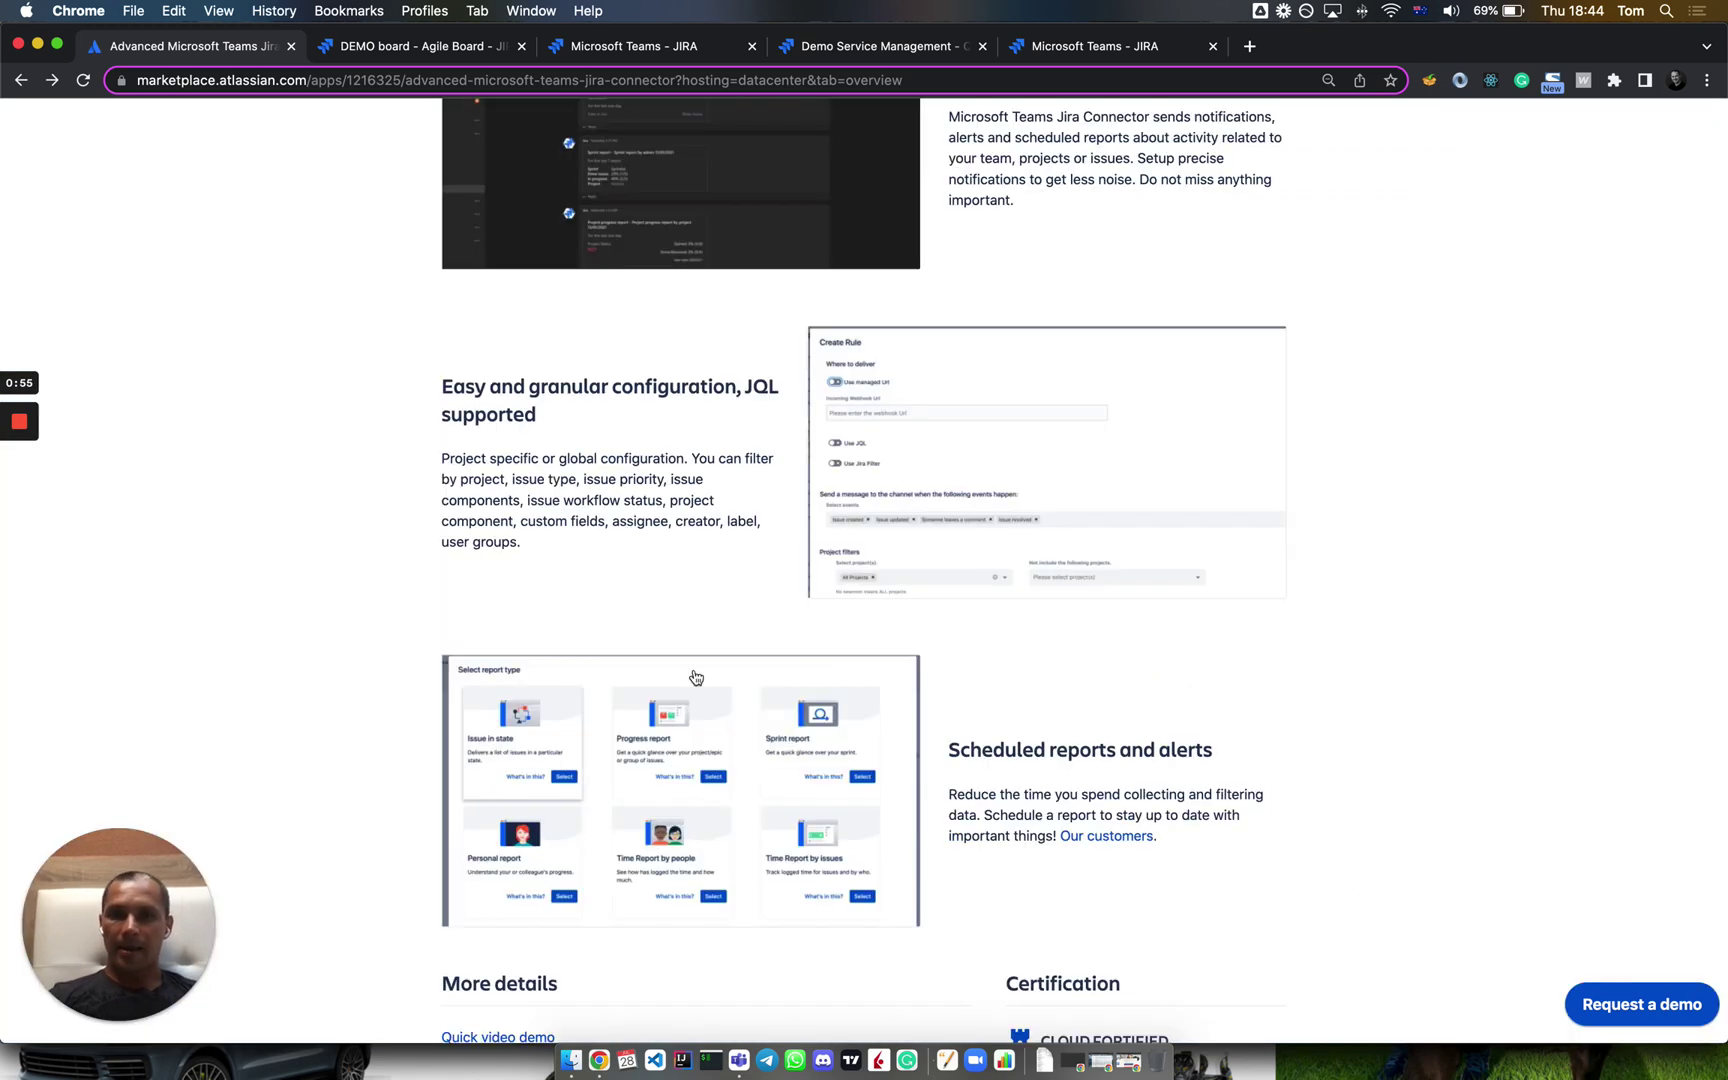
scroll(700, 680, down, 2)
scroll(695, 677, up, 4)
scroll(695, 677, up, 3)
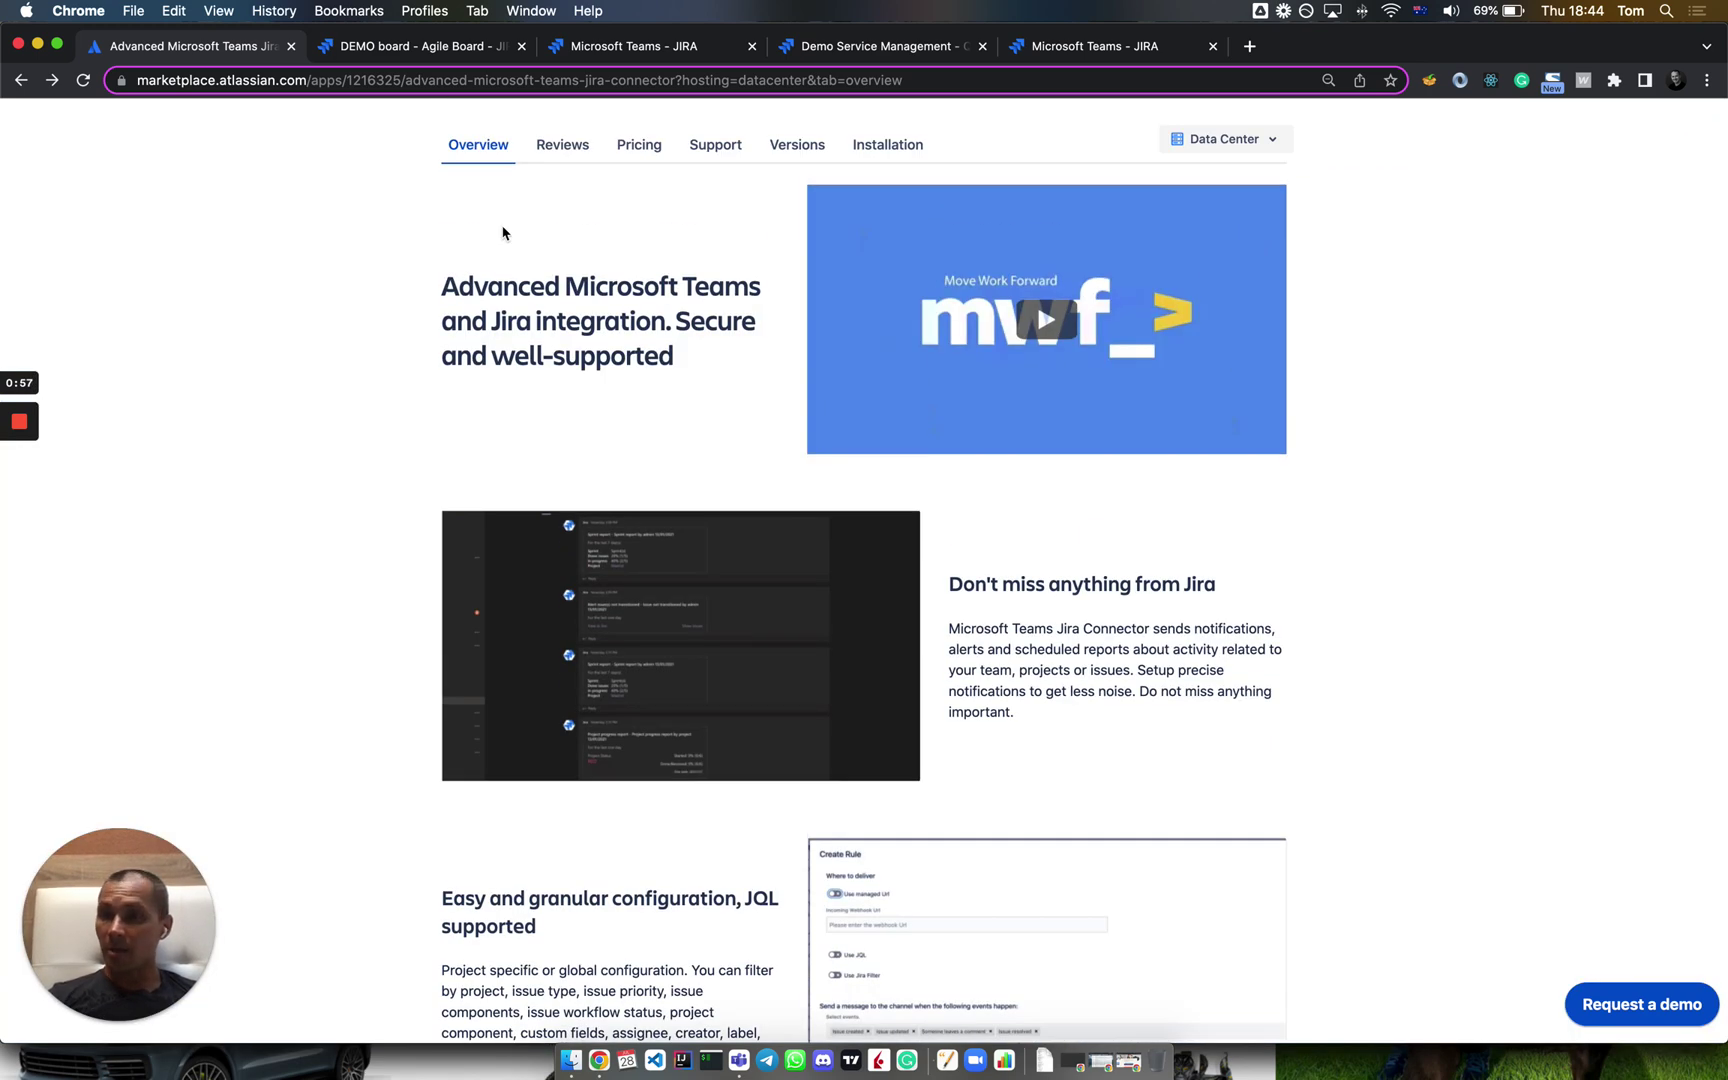
- Review the Demo project's Microsoft Teams notification settings, examining the Jira demo feed rule's events, label filter and destination channel
click(430, 46)
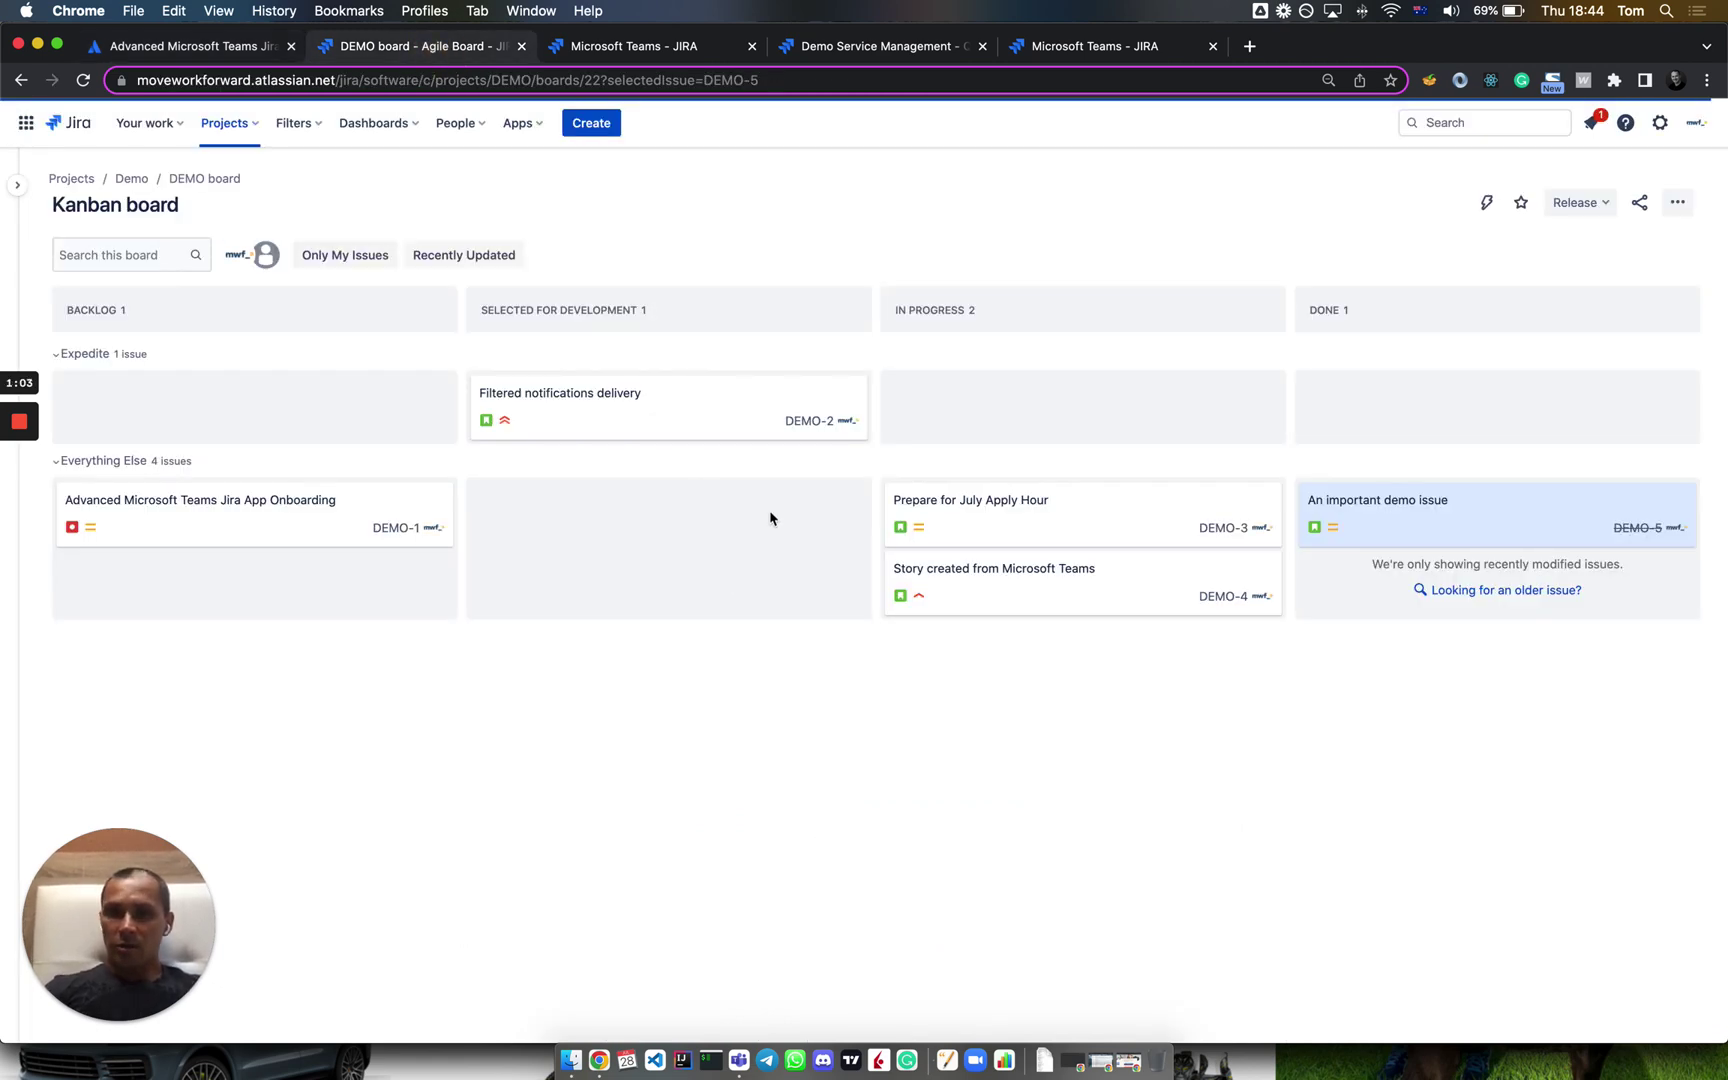
click(630, 40)
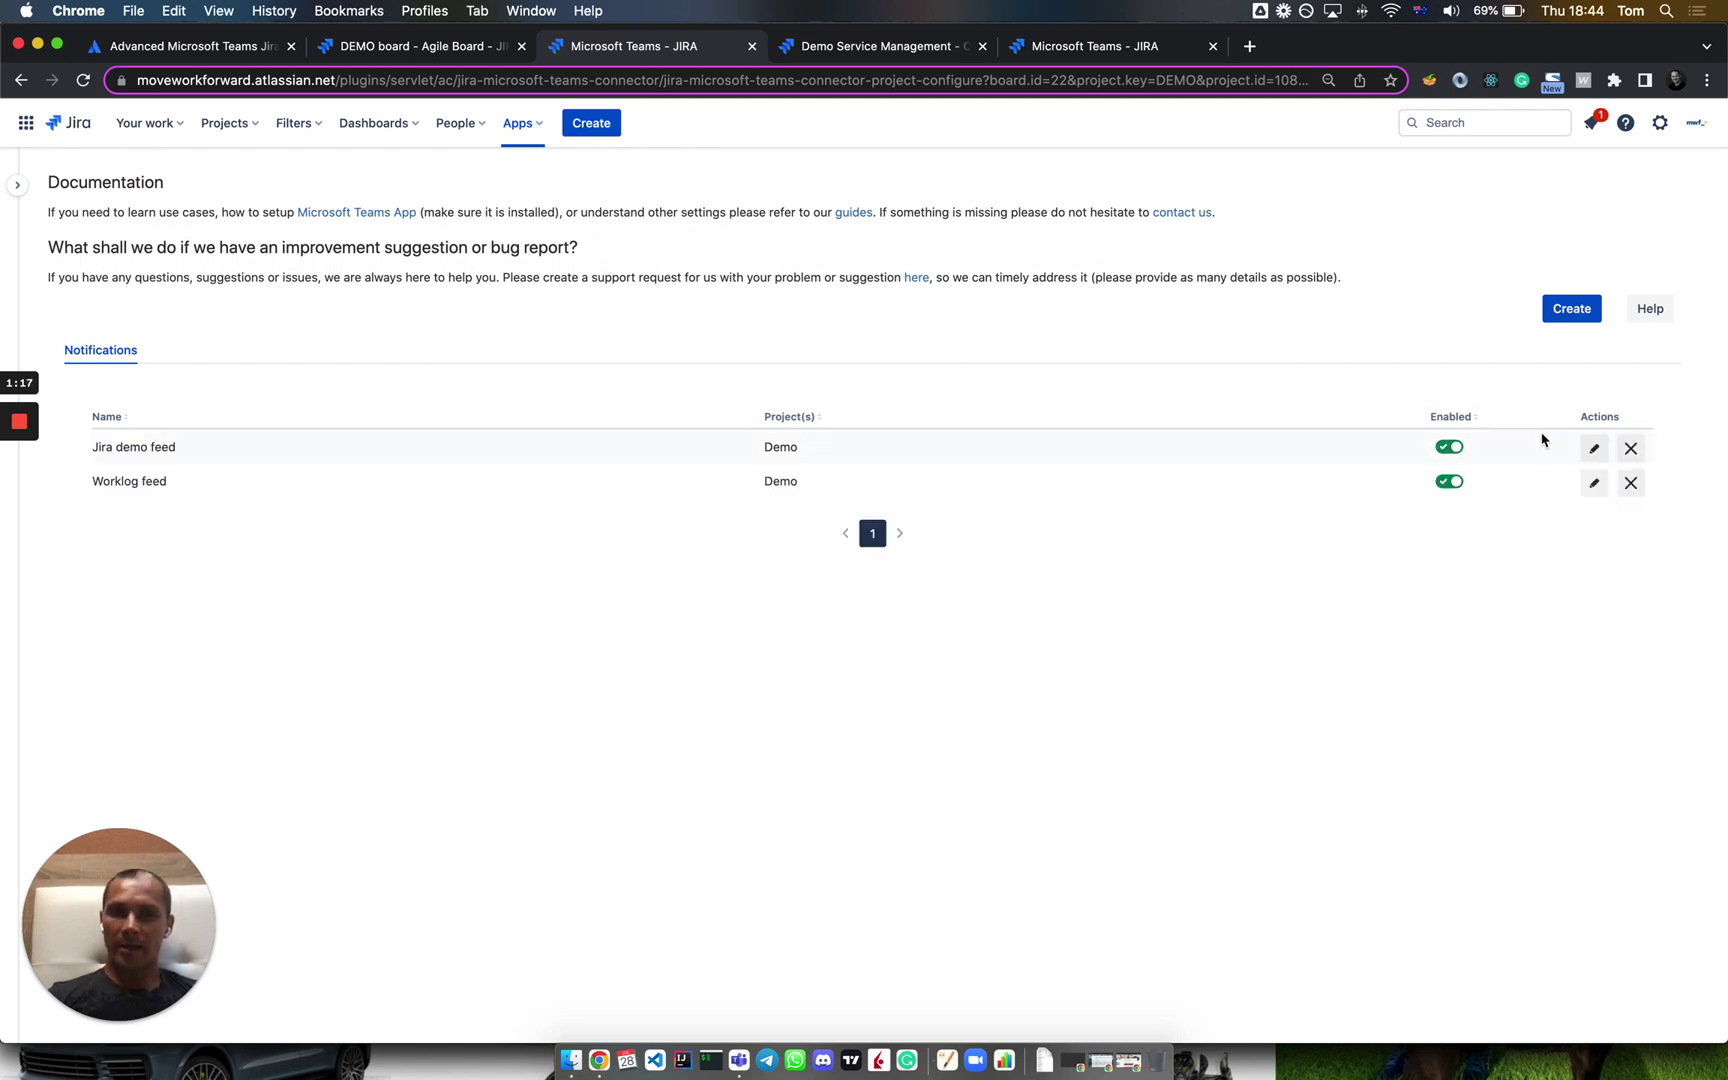
click(1593, 448)
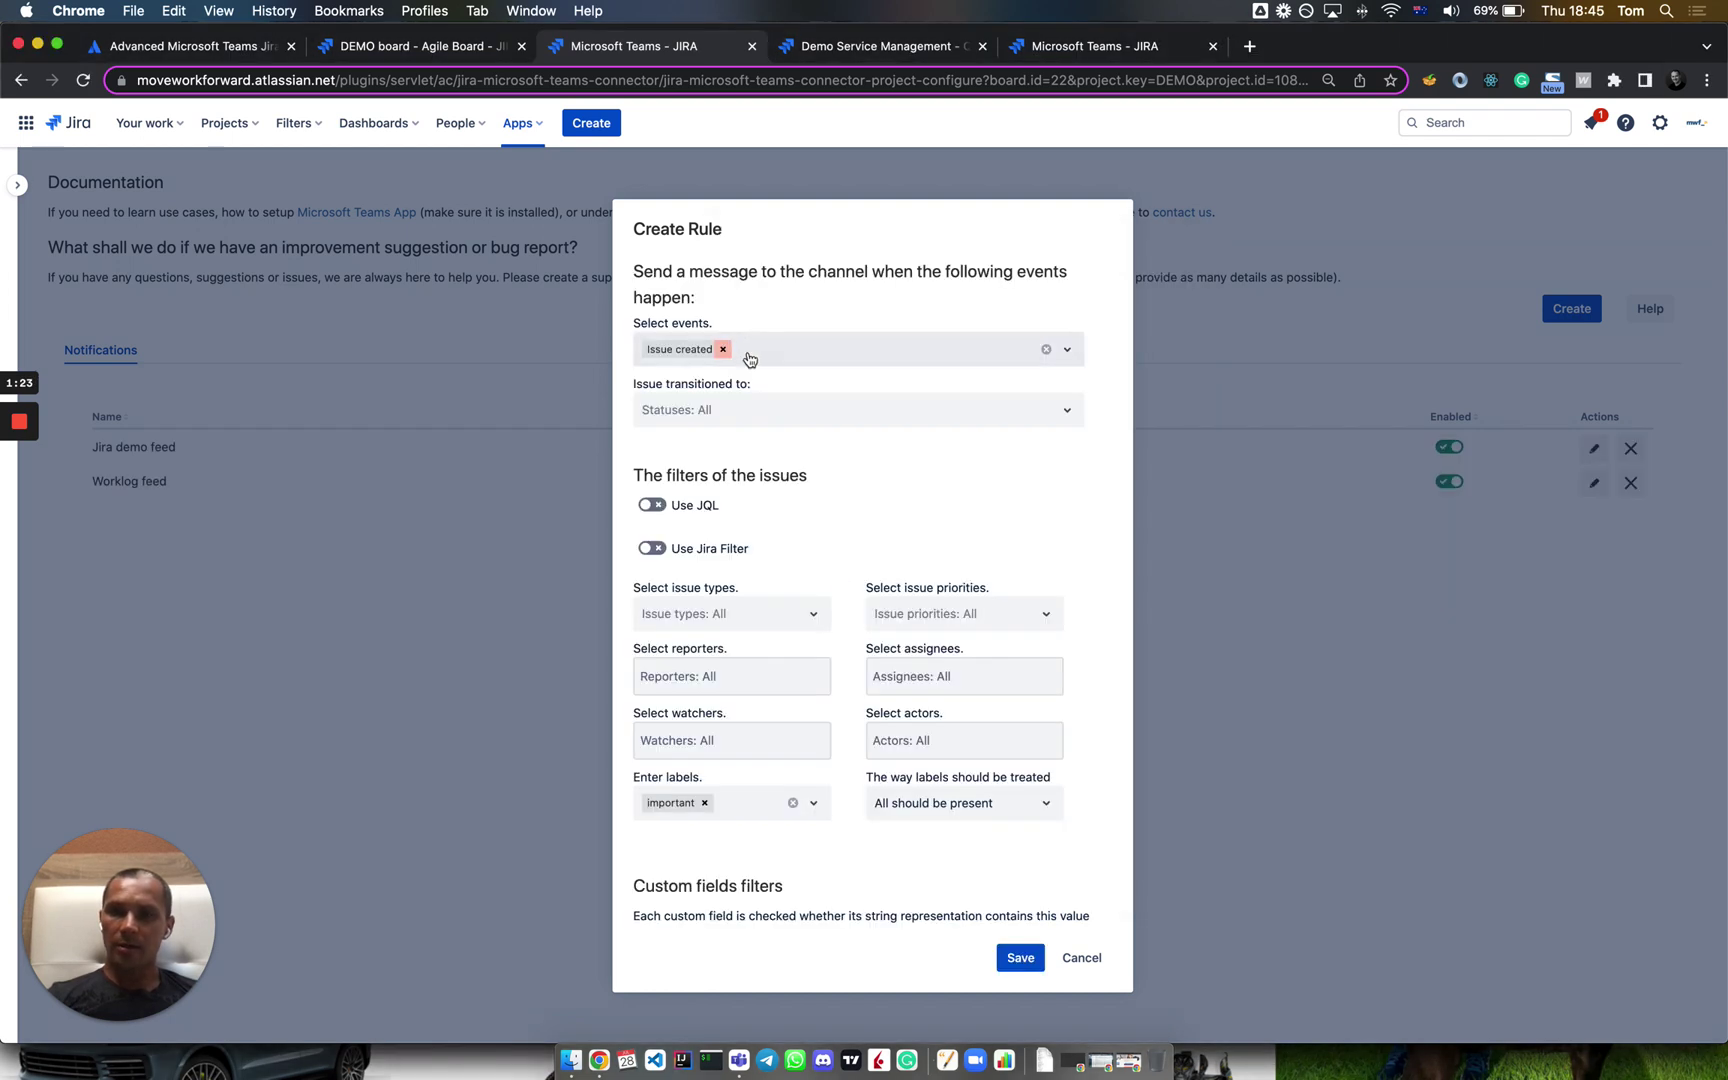
scroll(682, 610, down, 3)
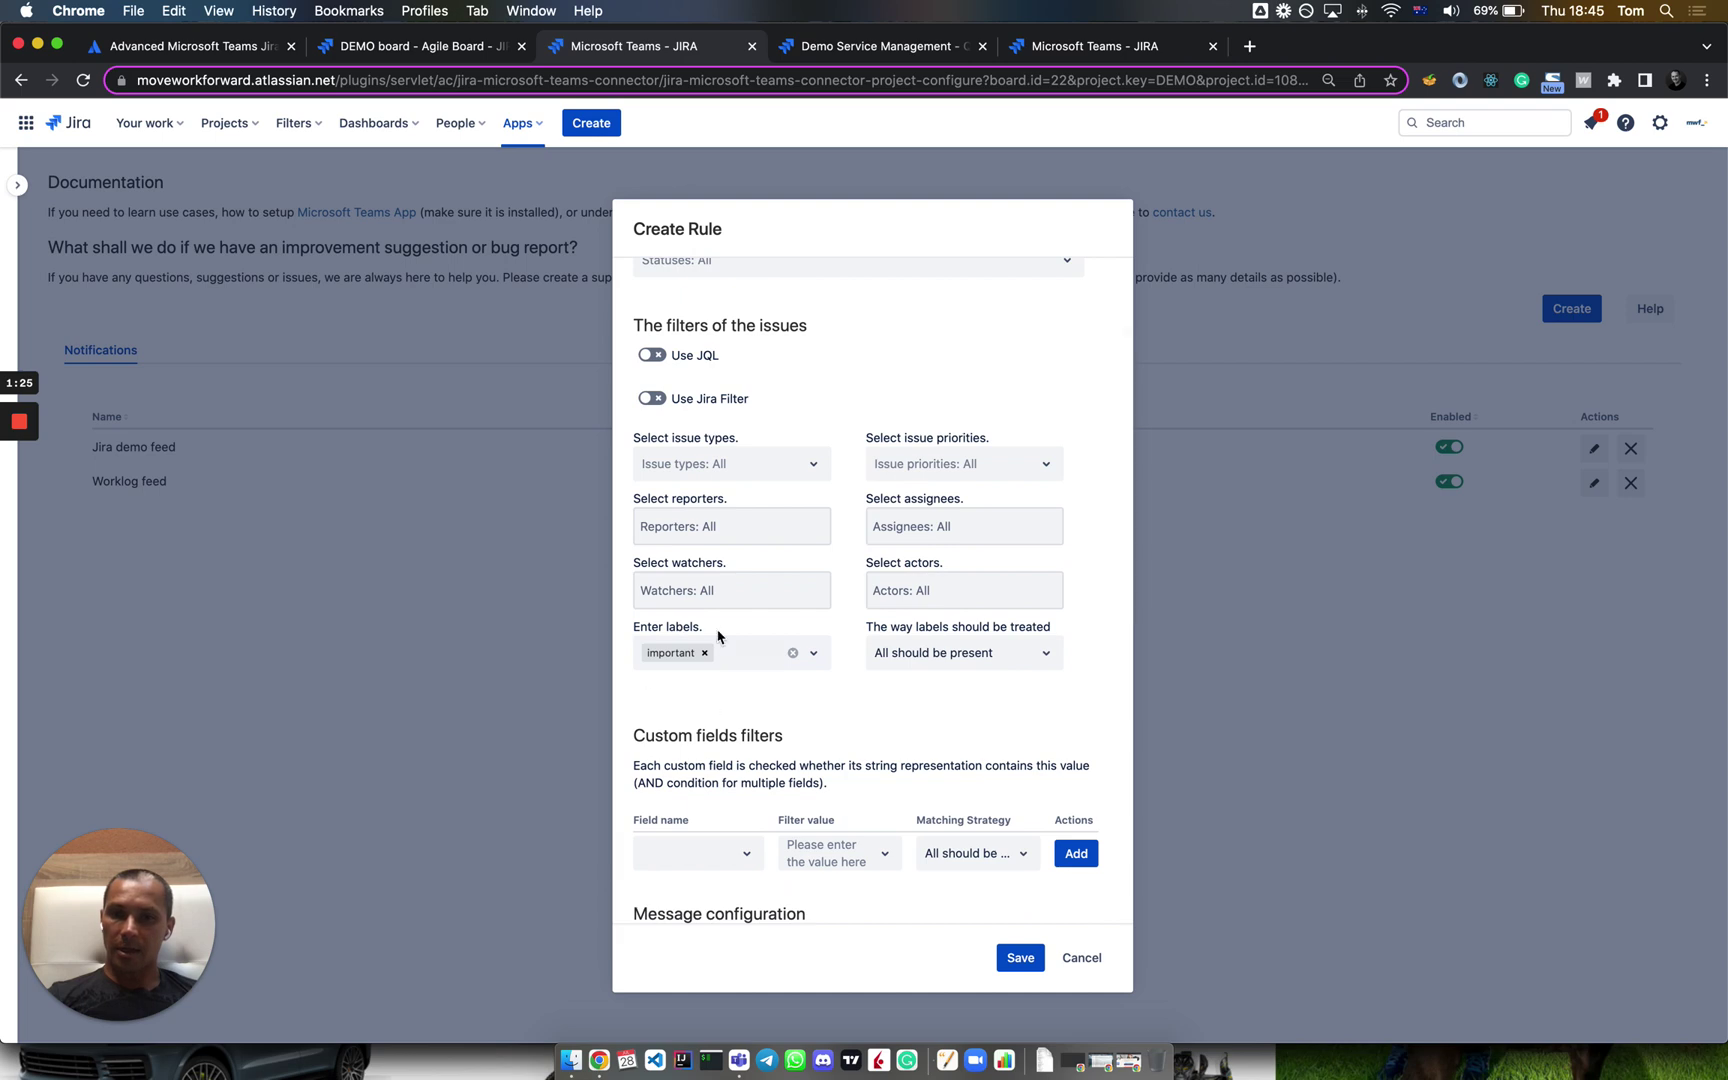
scroll(716, 685, down, 10)
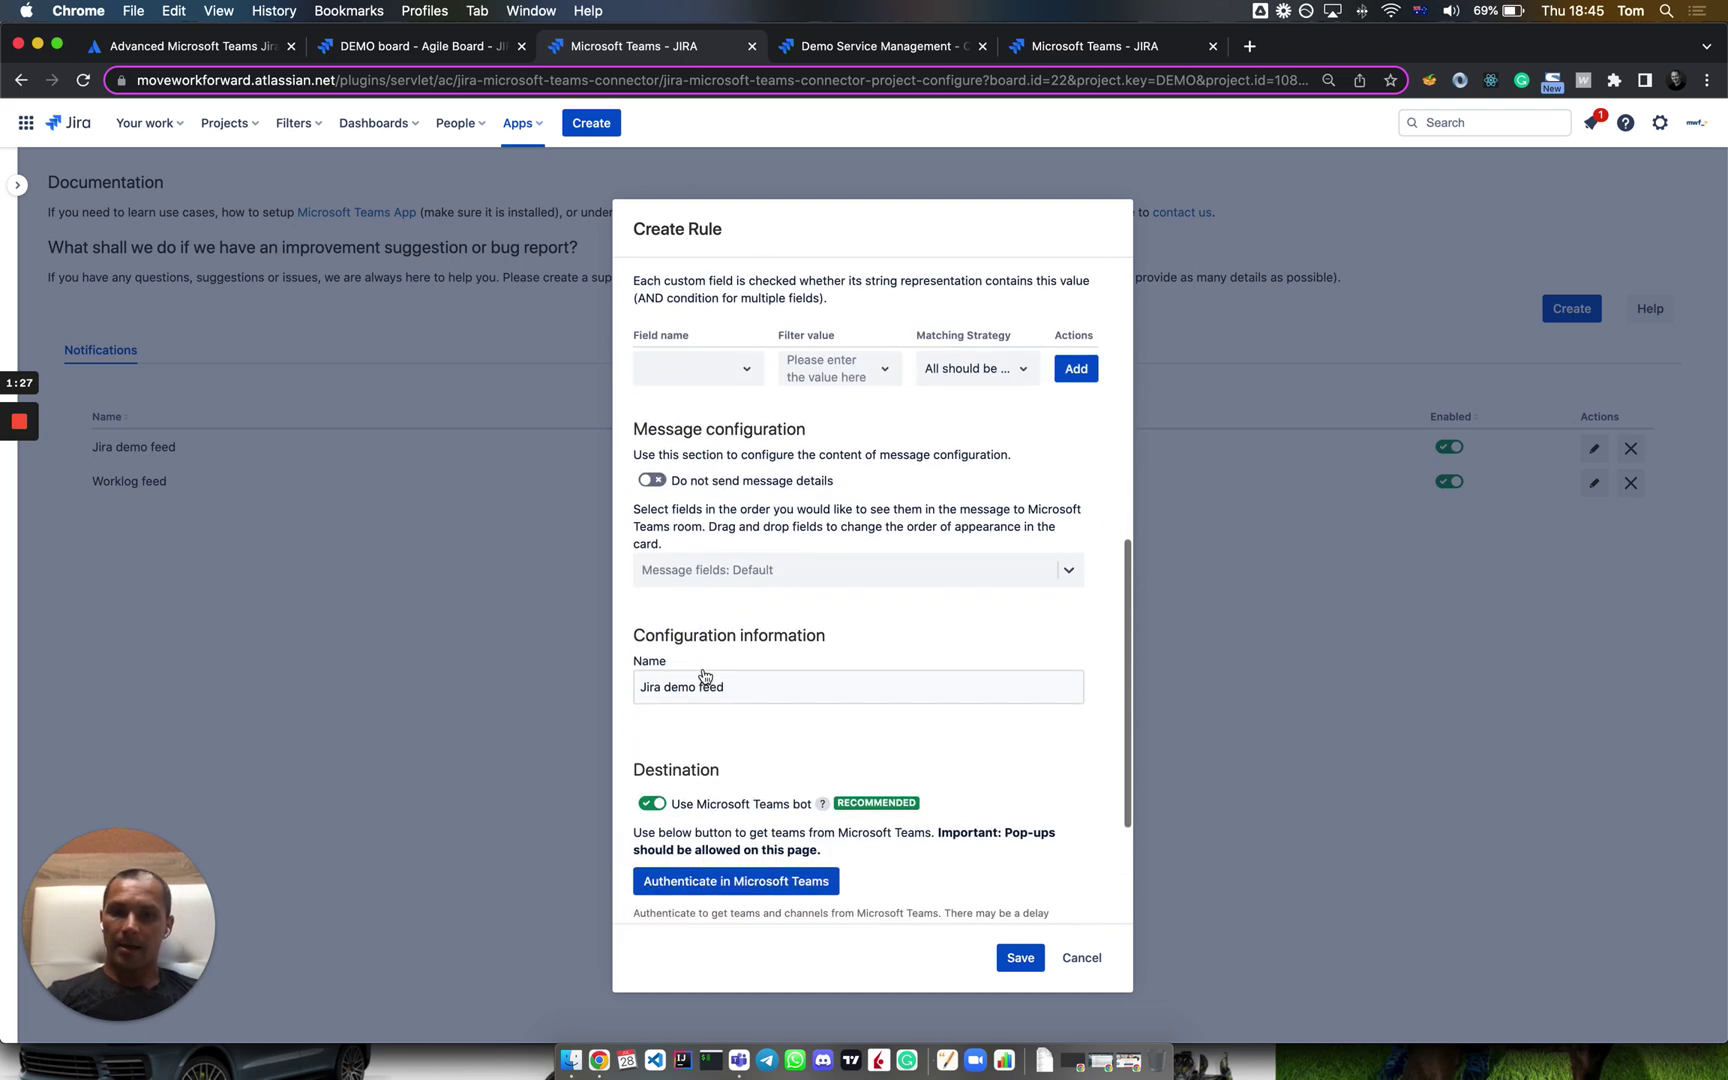
scroll(720, 895, down, 4)
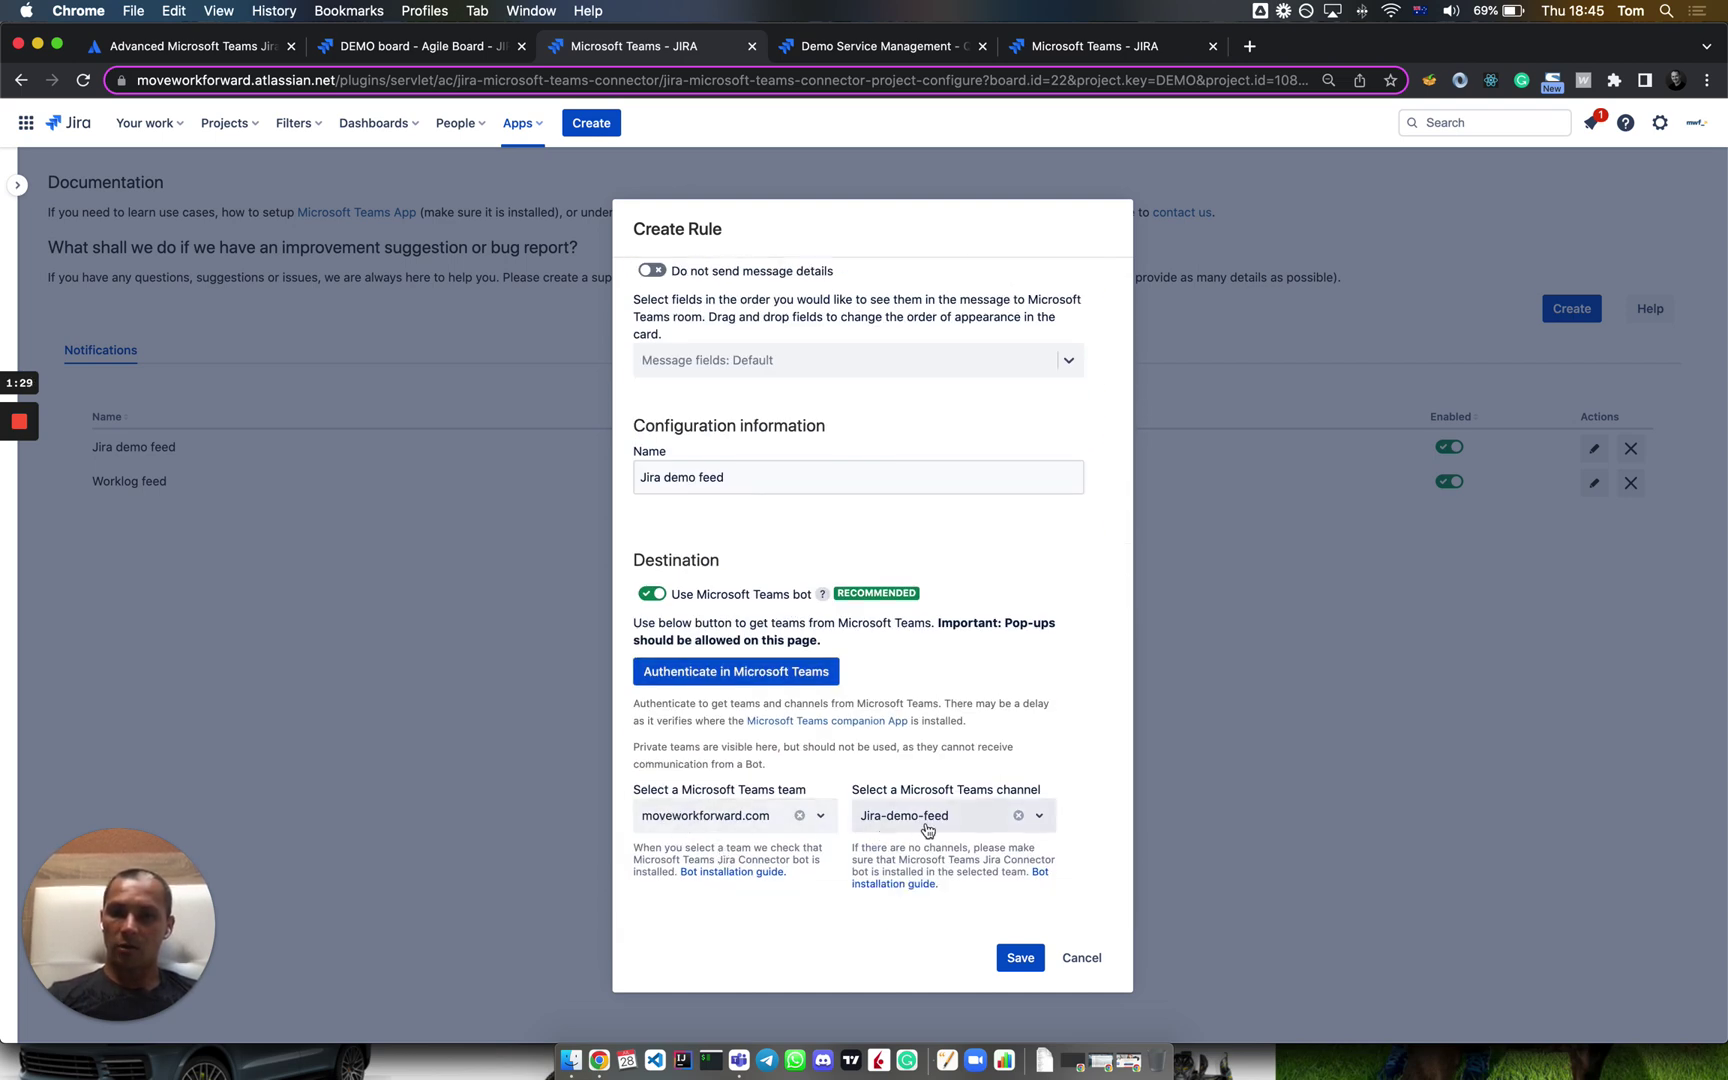
click(1082, 957)
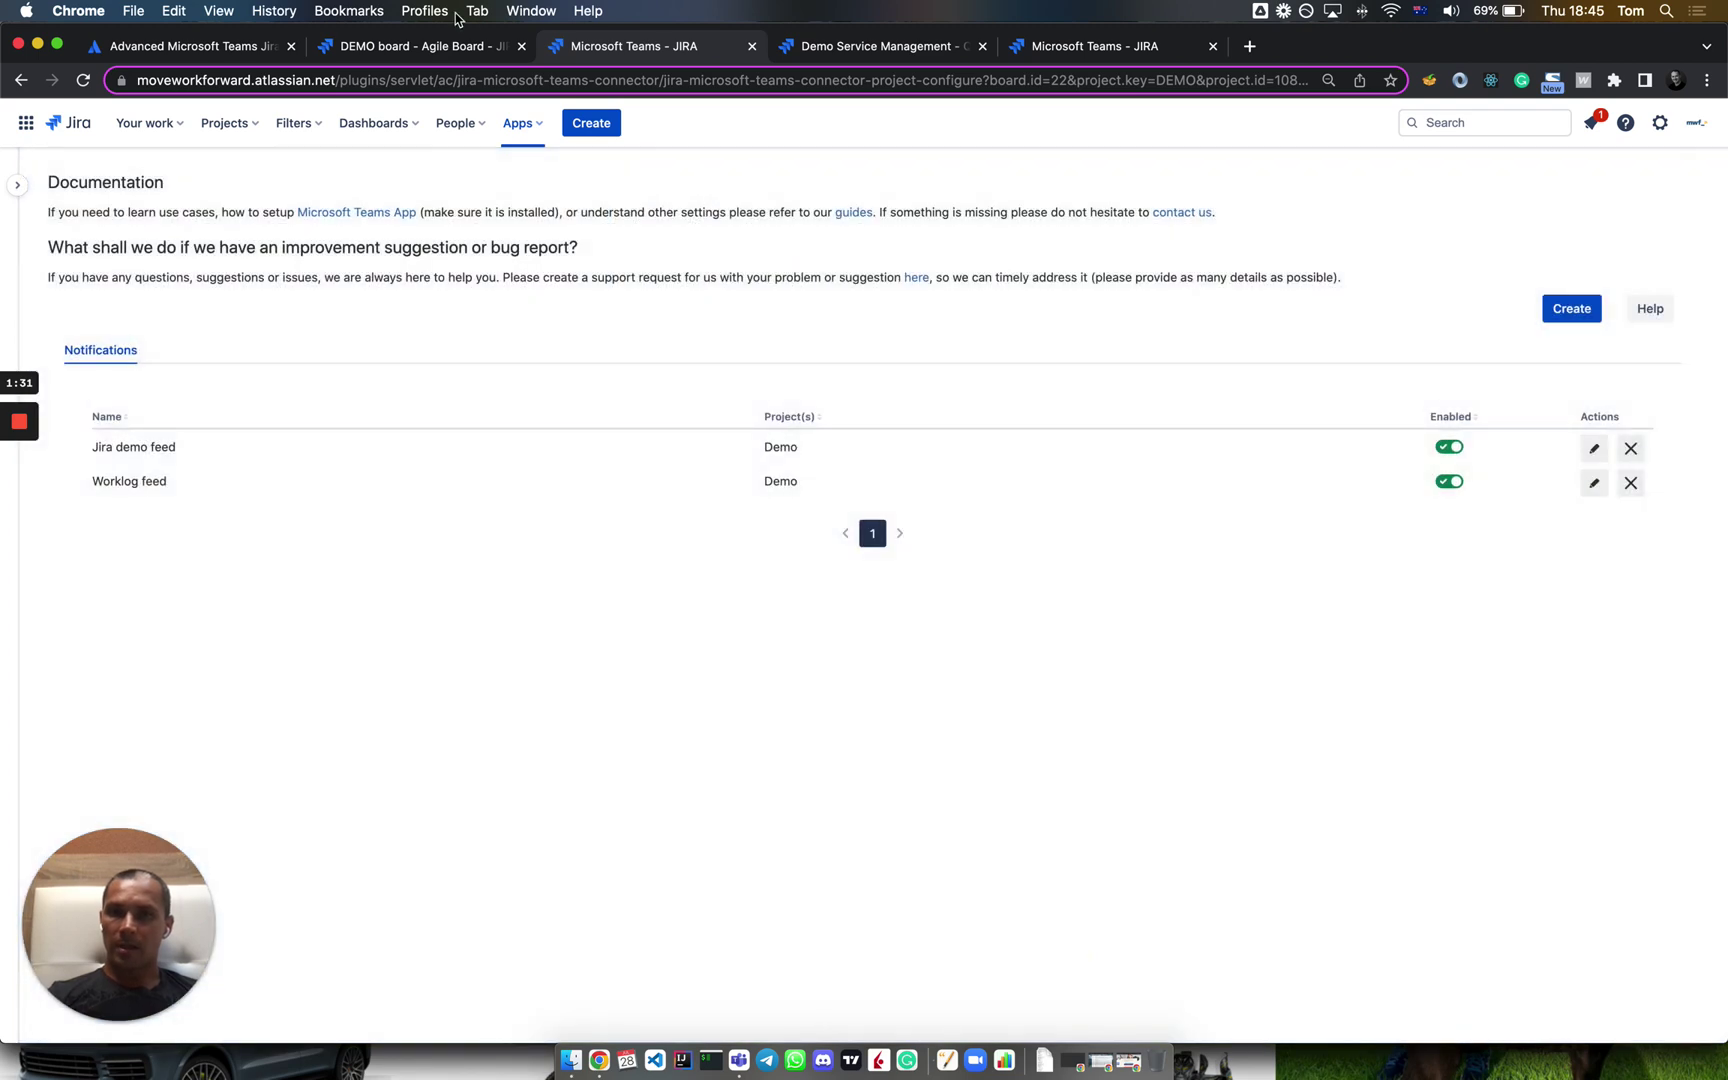
- Create an issue from the DEMO board with the summary "A quick demo issue" and the label important
click(424, 42)
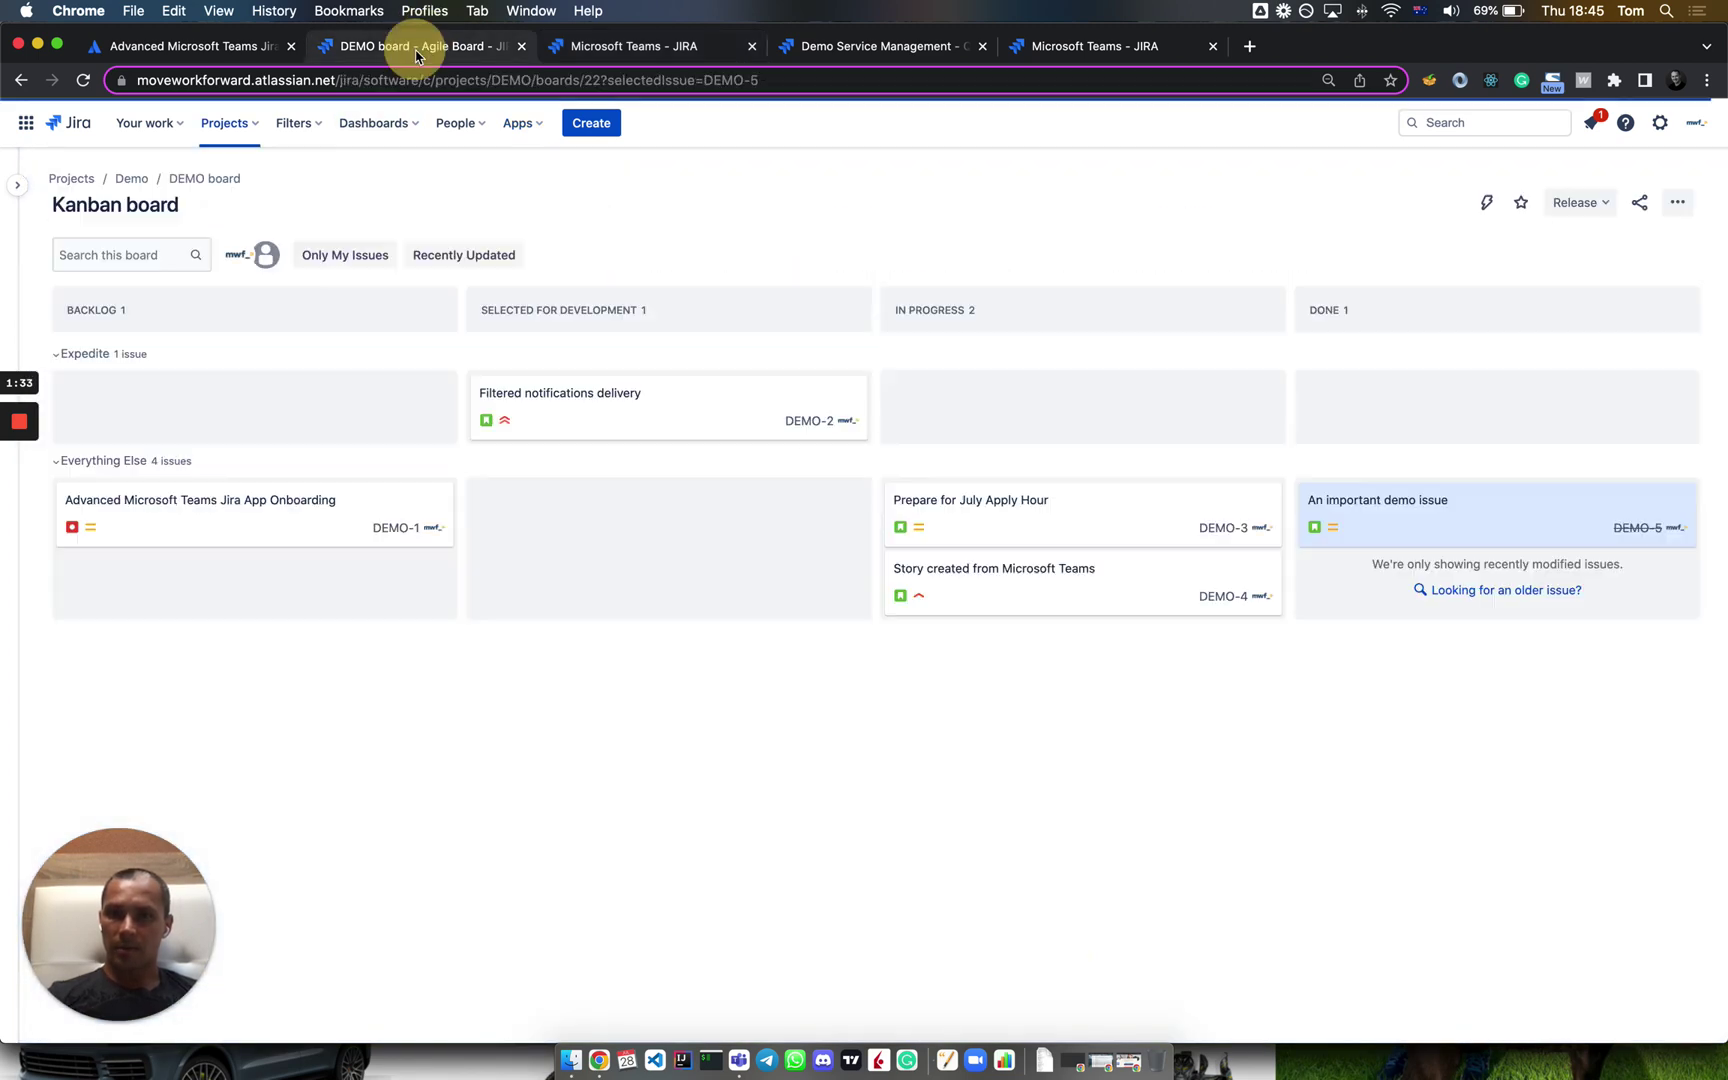
key(c)
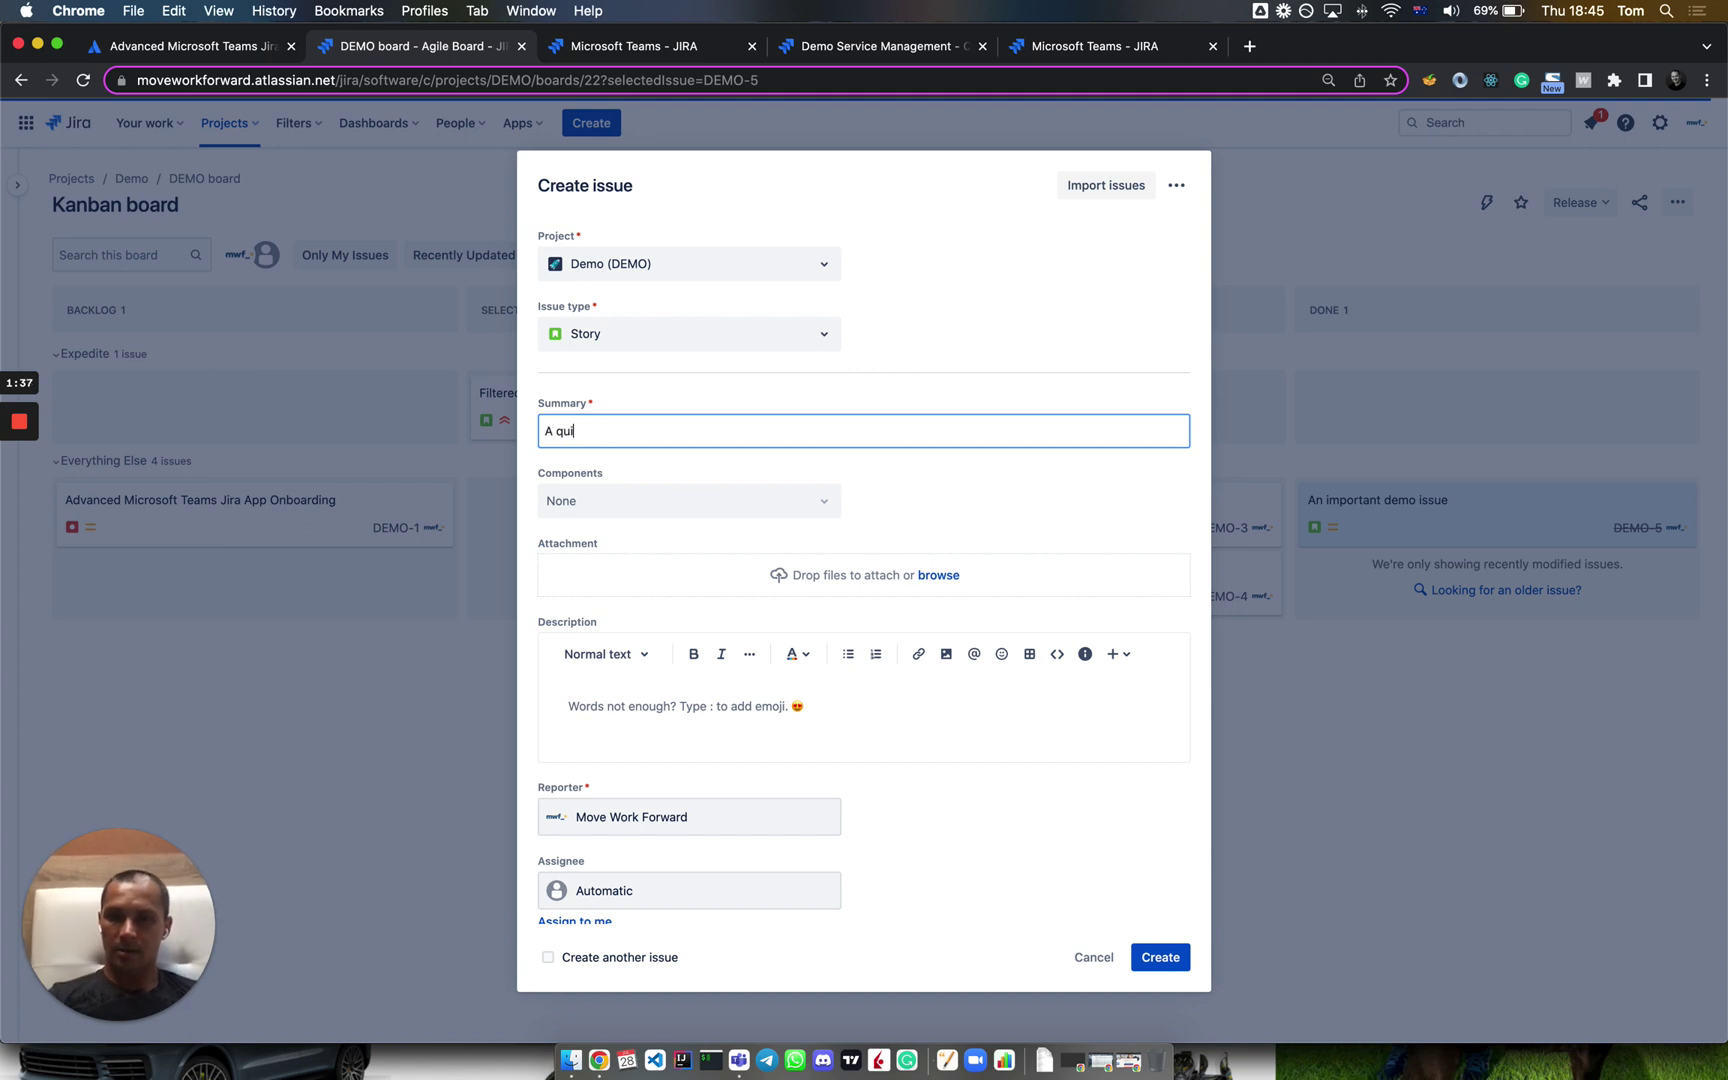
text(A quick demo issue)
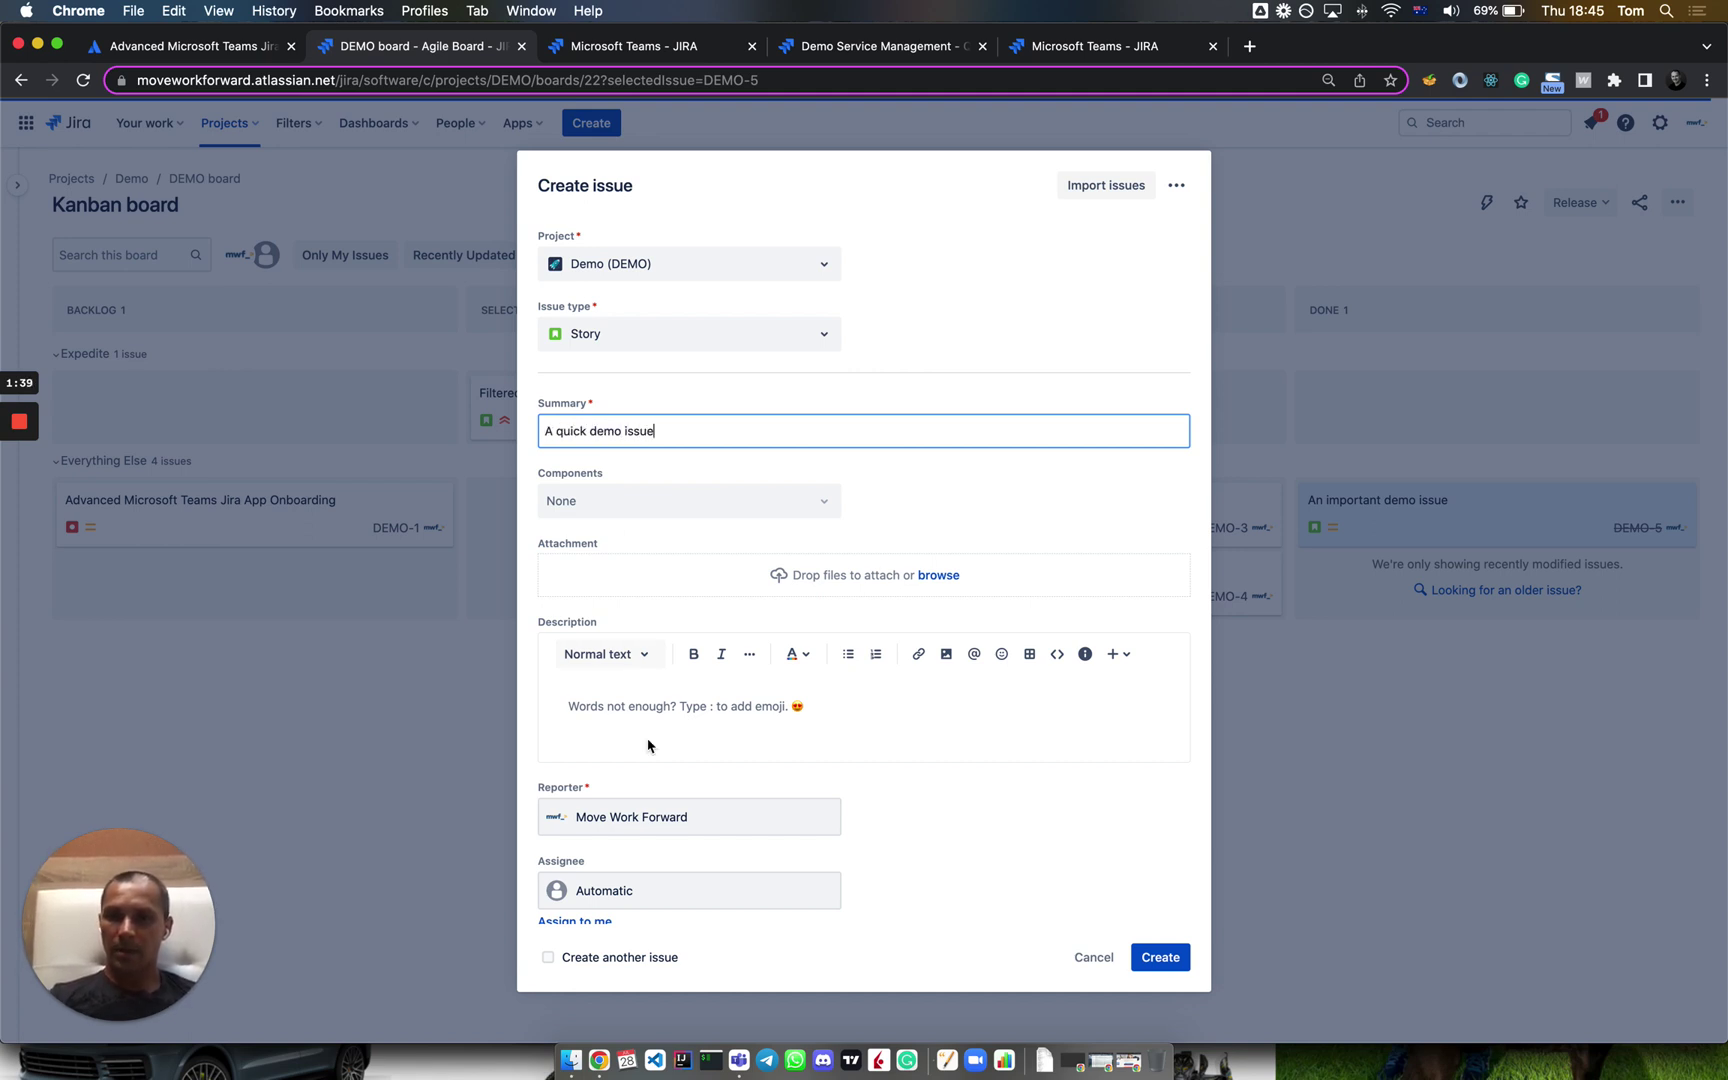
scroll(644, 740, down, 3)
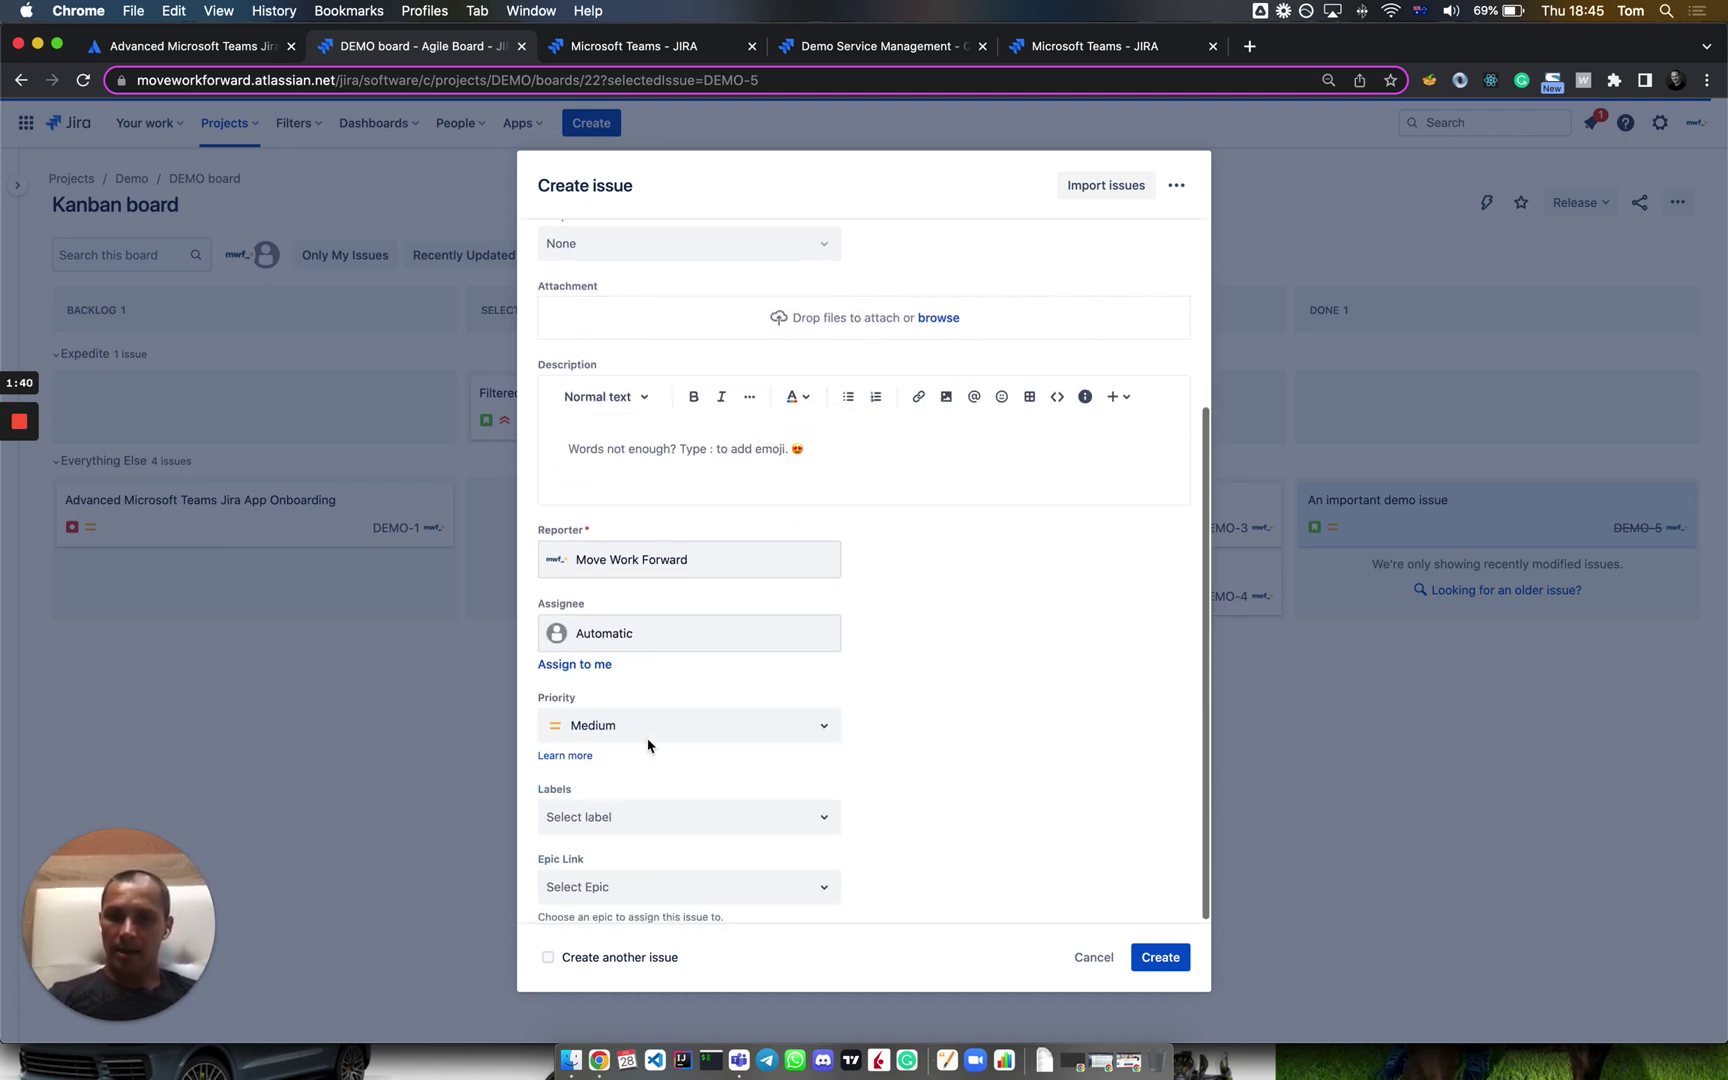
click(572, 816)
text(impo)
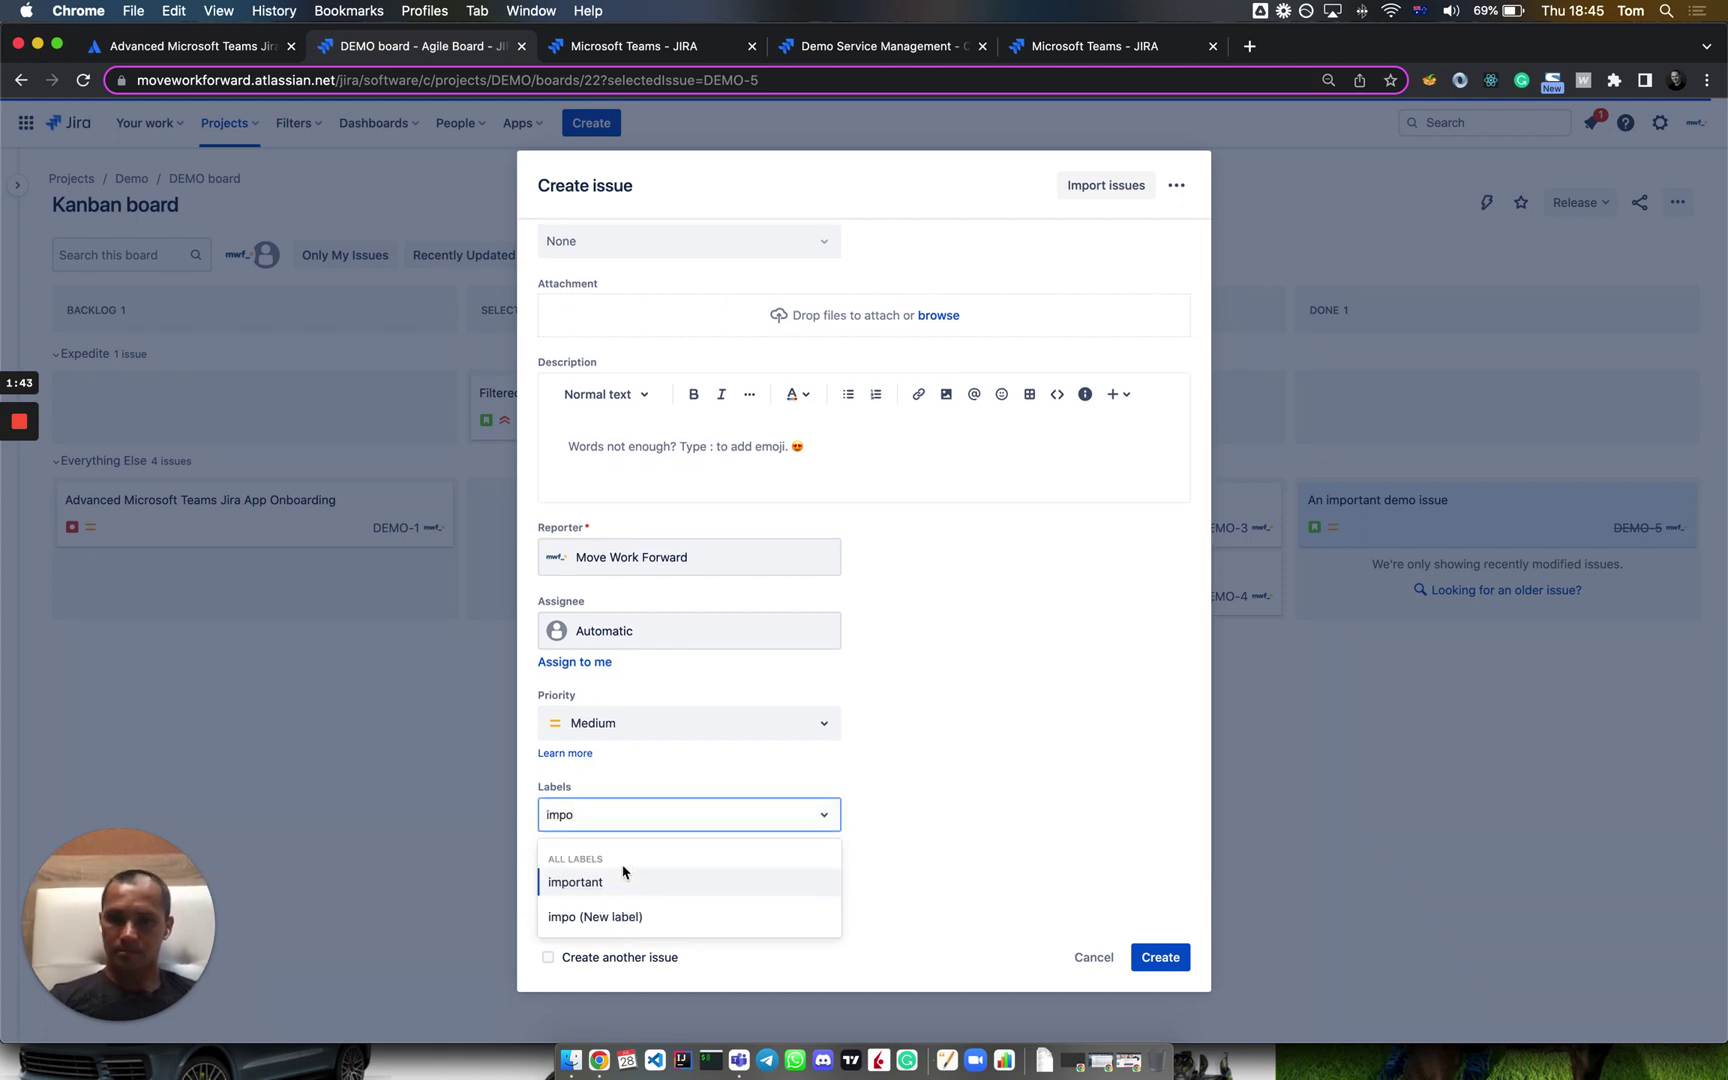
click(621, 883)
click(1153, 957)
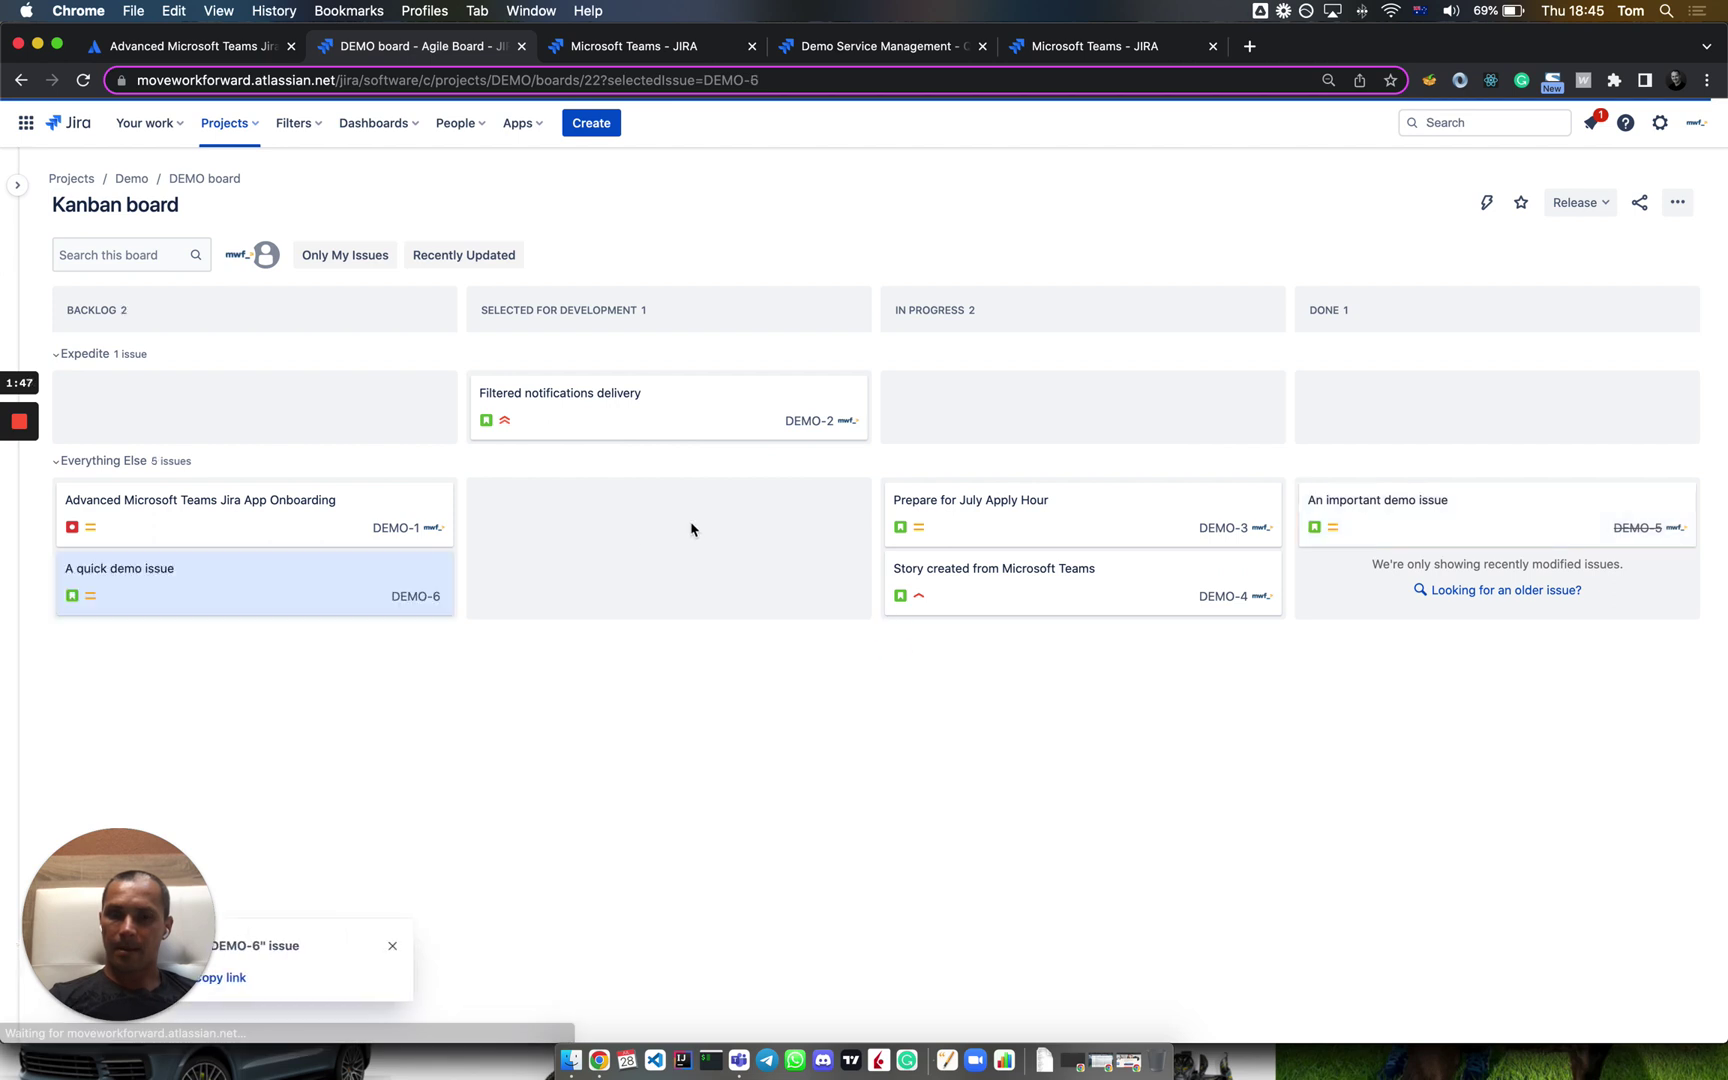
- Switch to Microsoft Teams and view the DEMO-6 notification card in the Jira-demo-feed channel of the moveworkforward.com team
key(super+Tab)
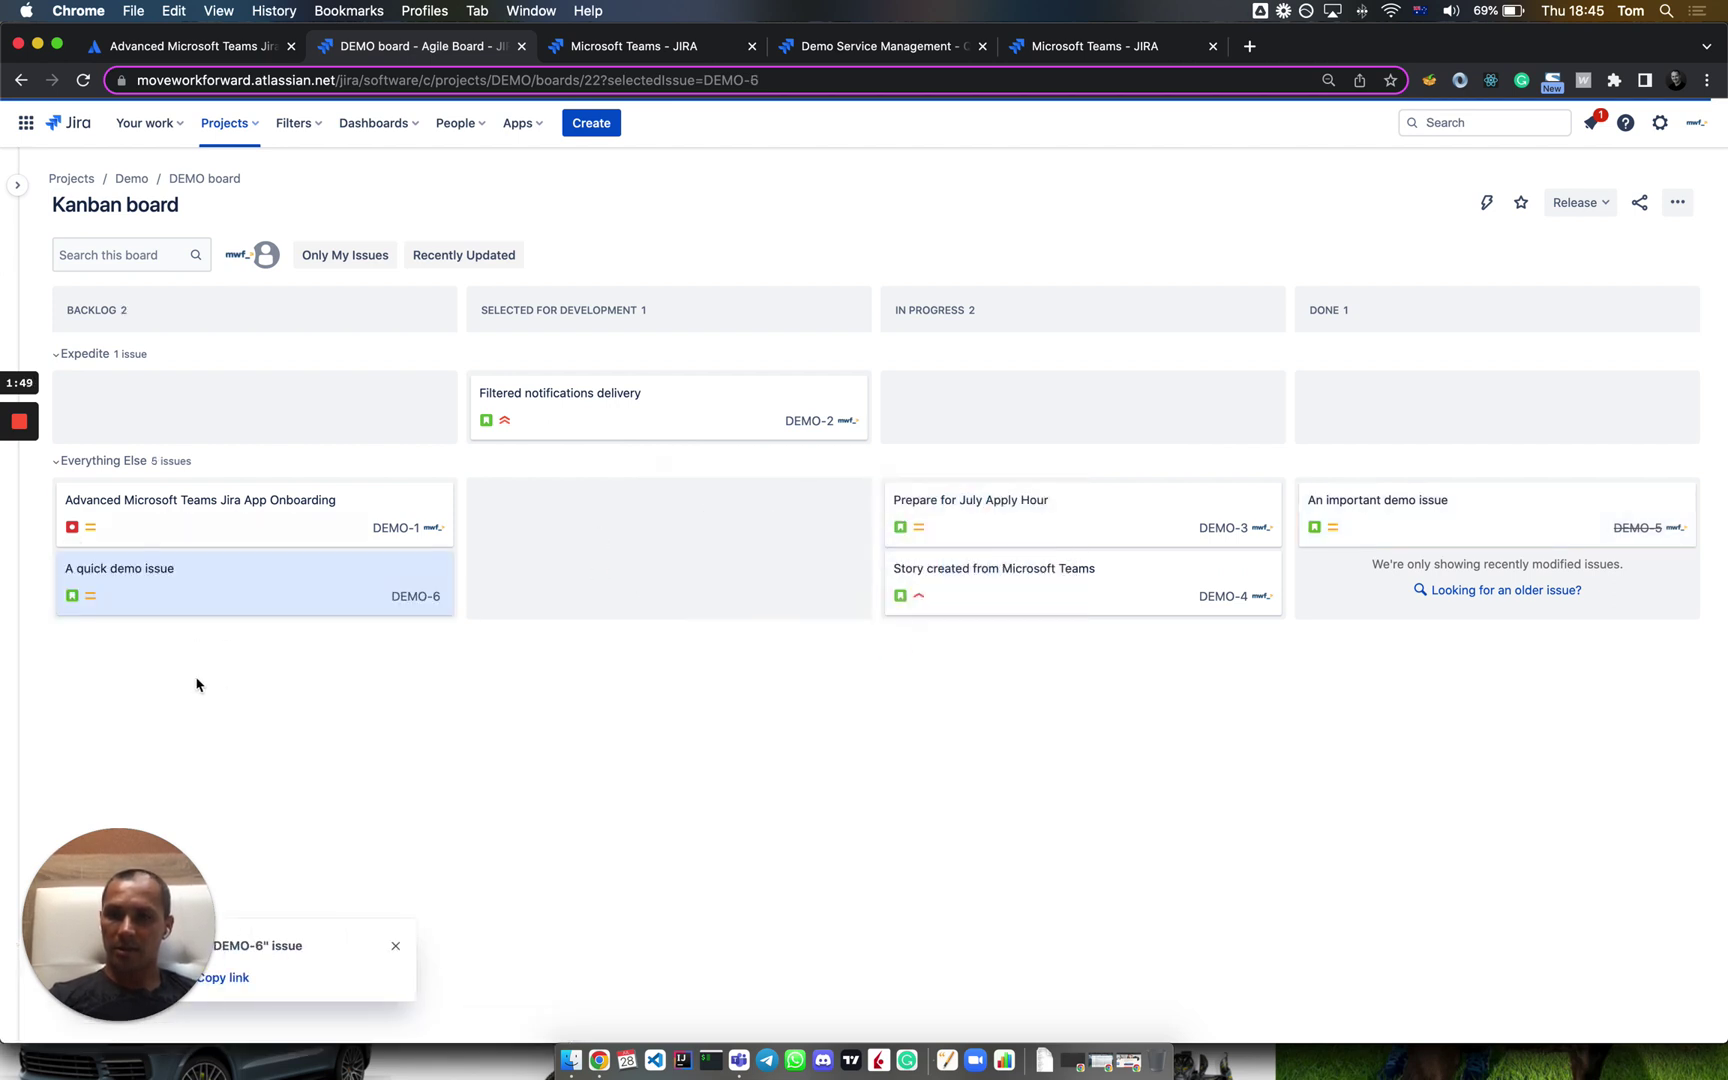
key(super+Tab)
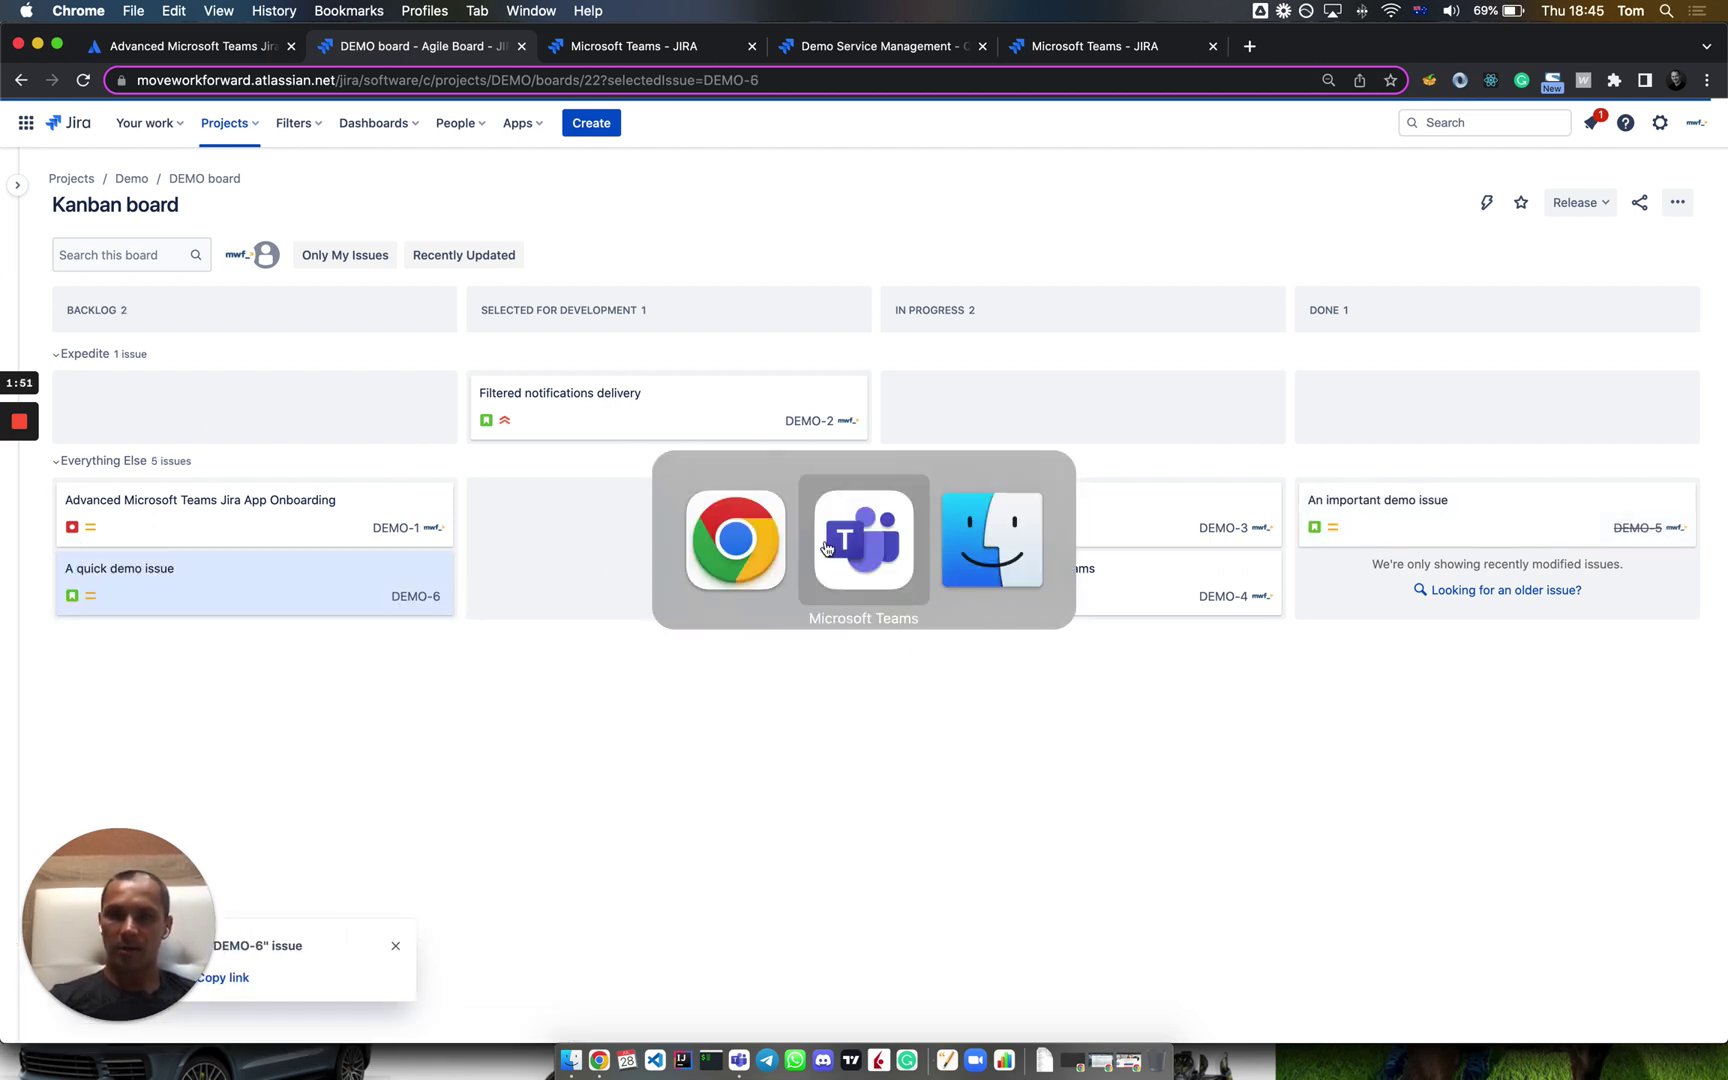
click(145, 474)
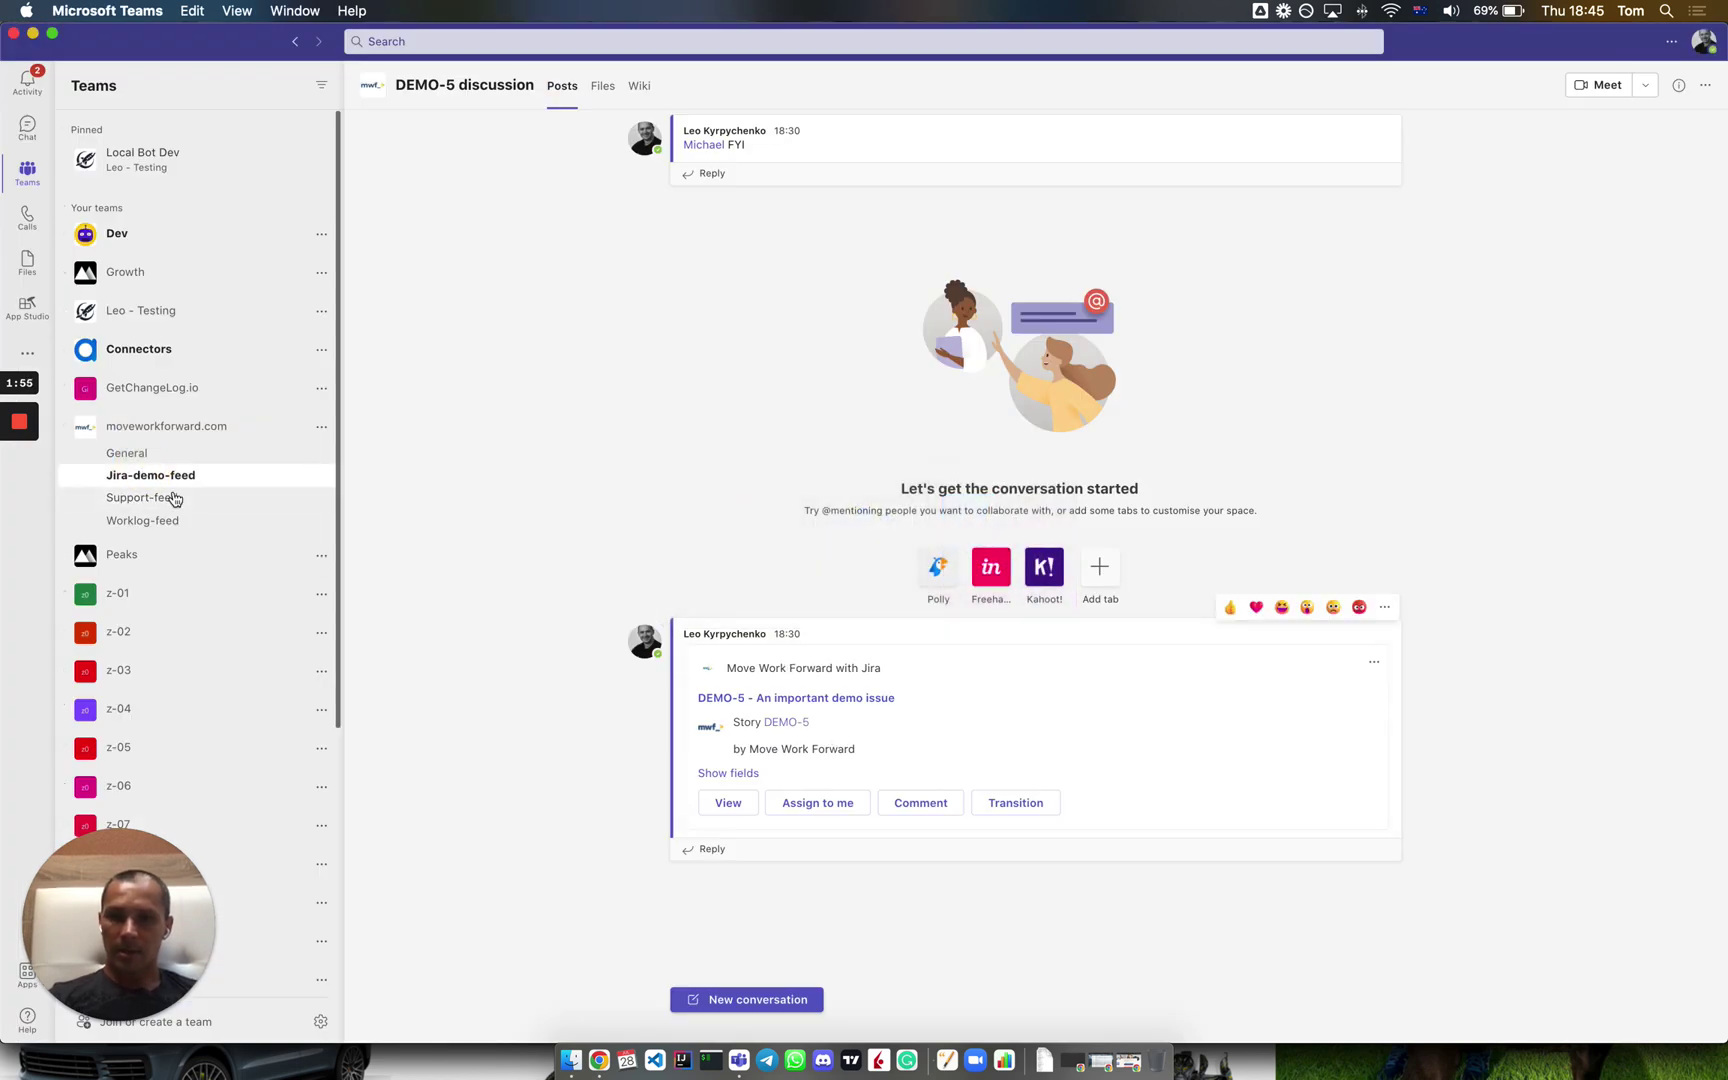
click(164, 477)
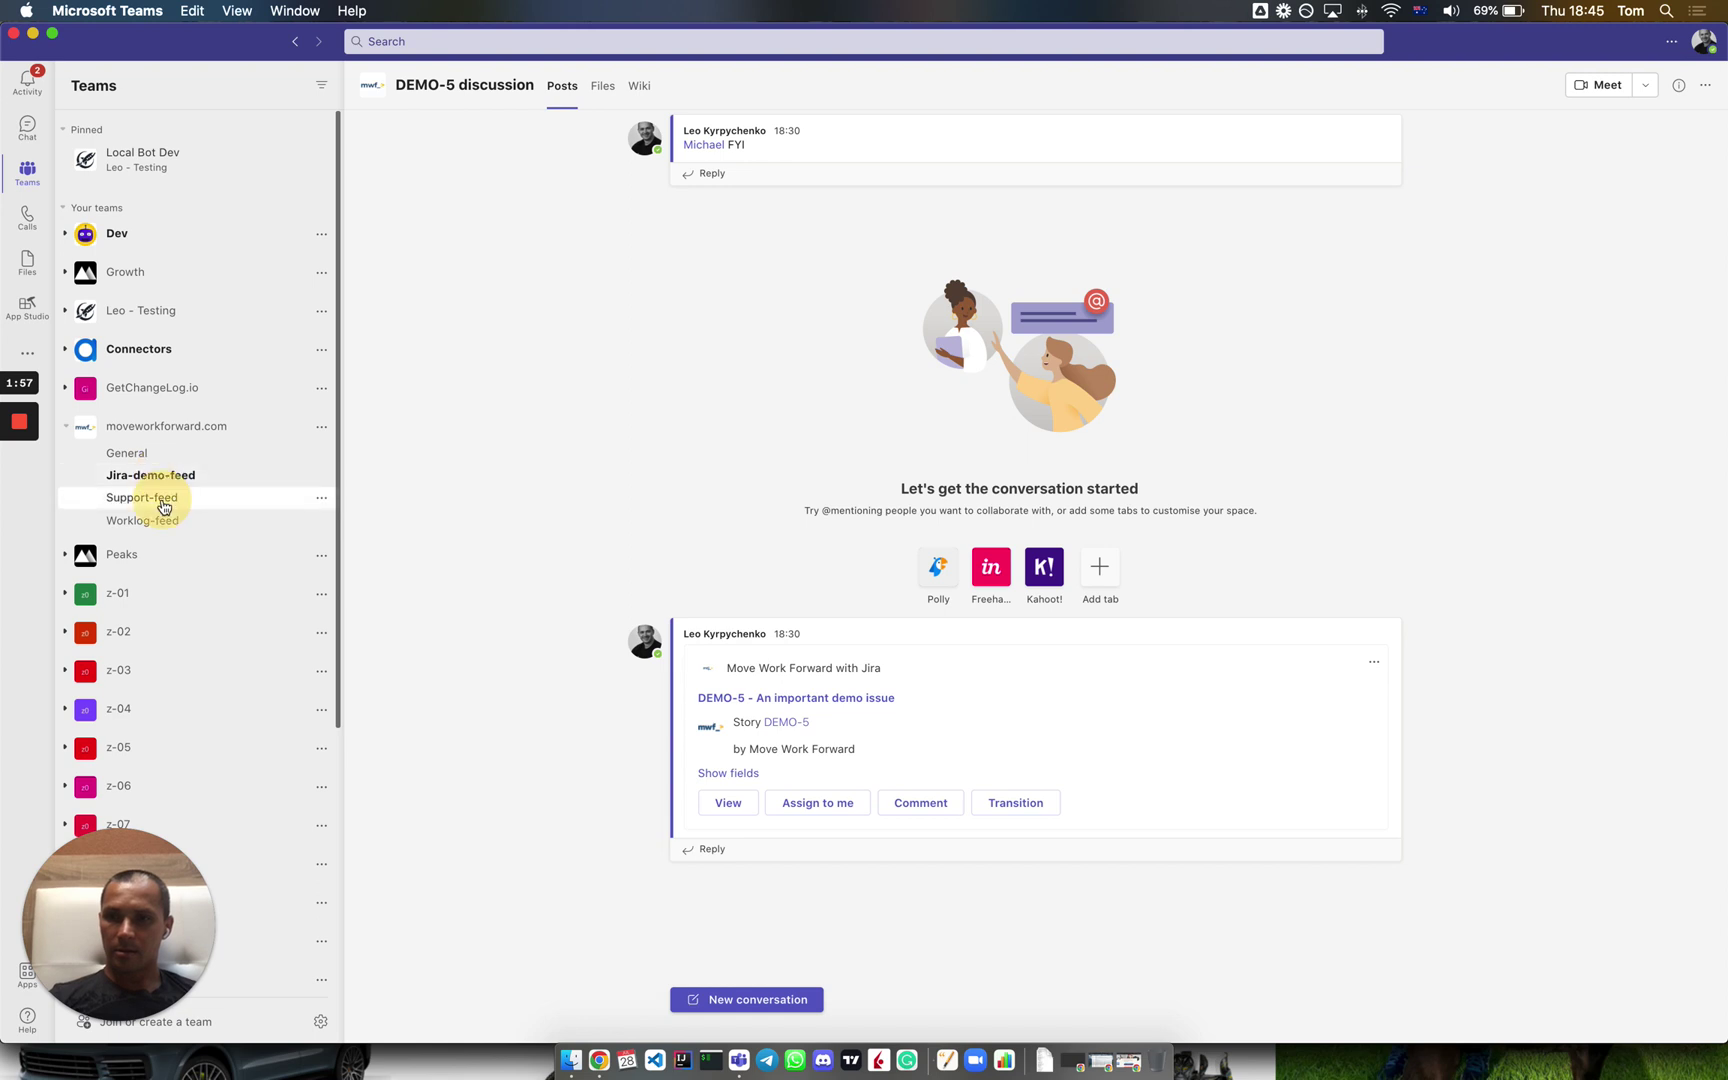
click(168, 475)
mouse_move(21, 470)
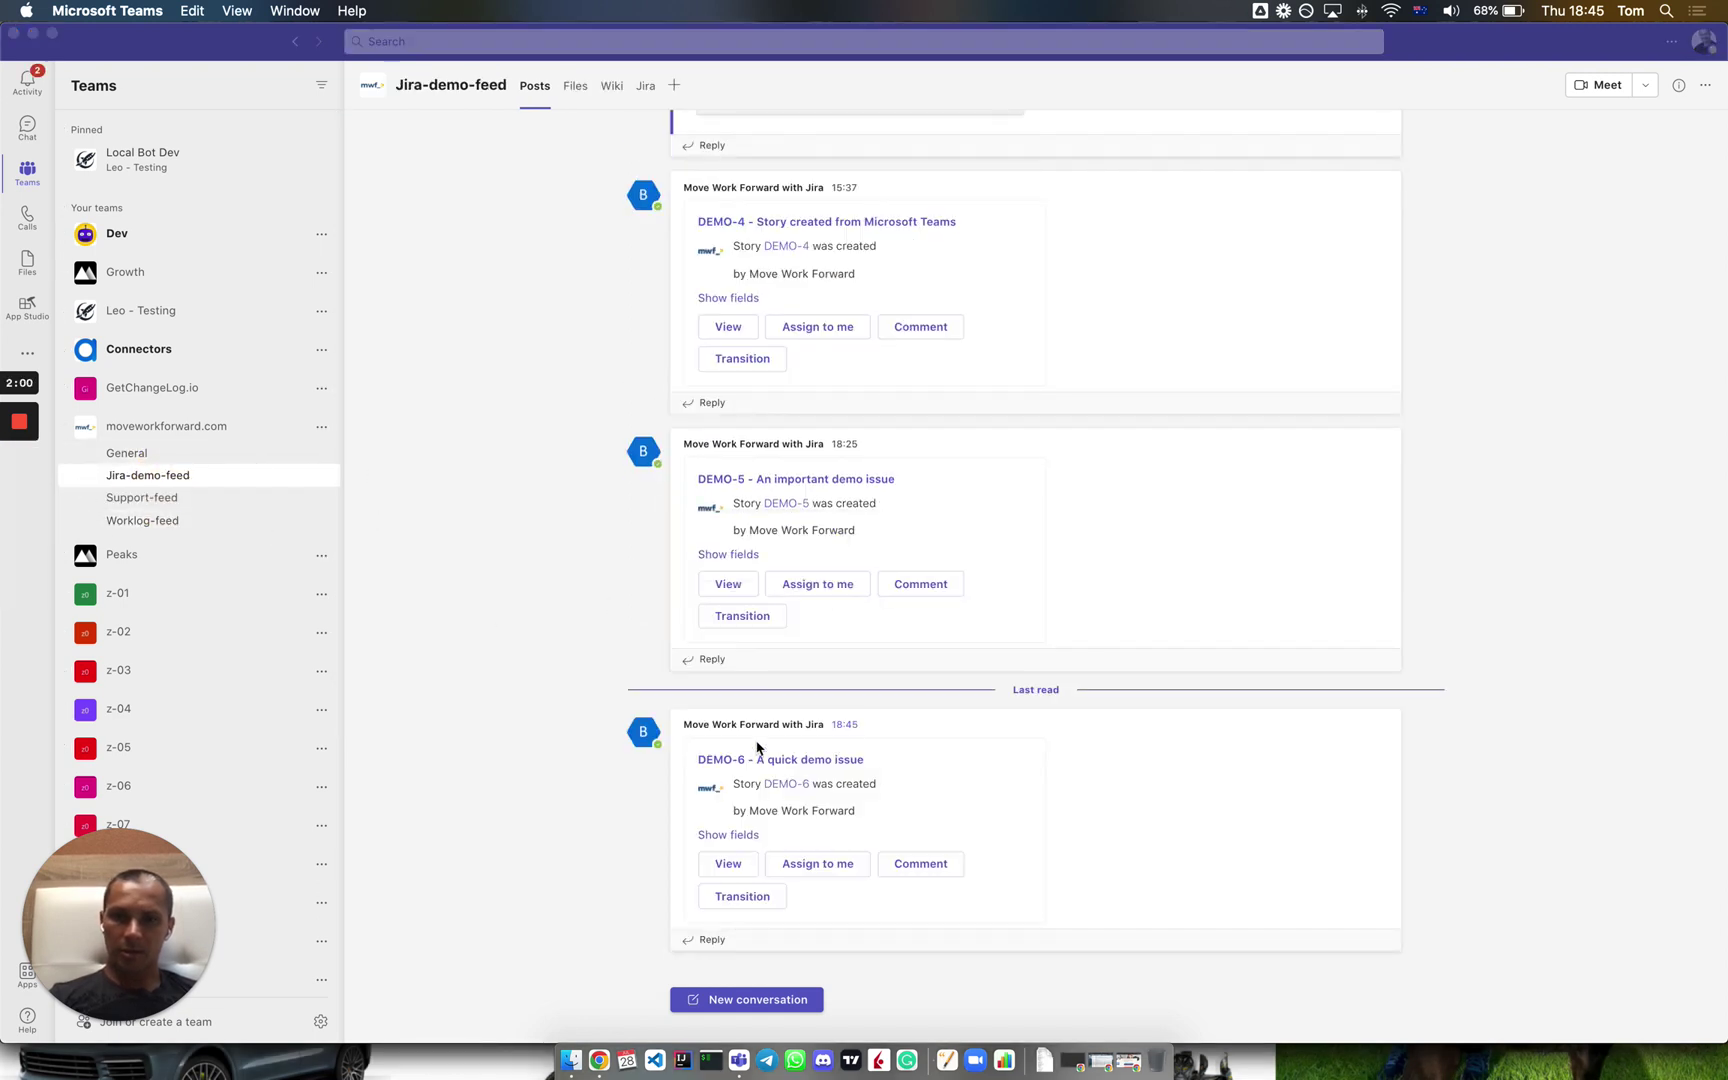
click(747, 836)
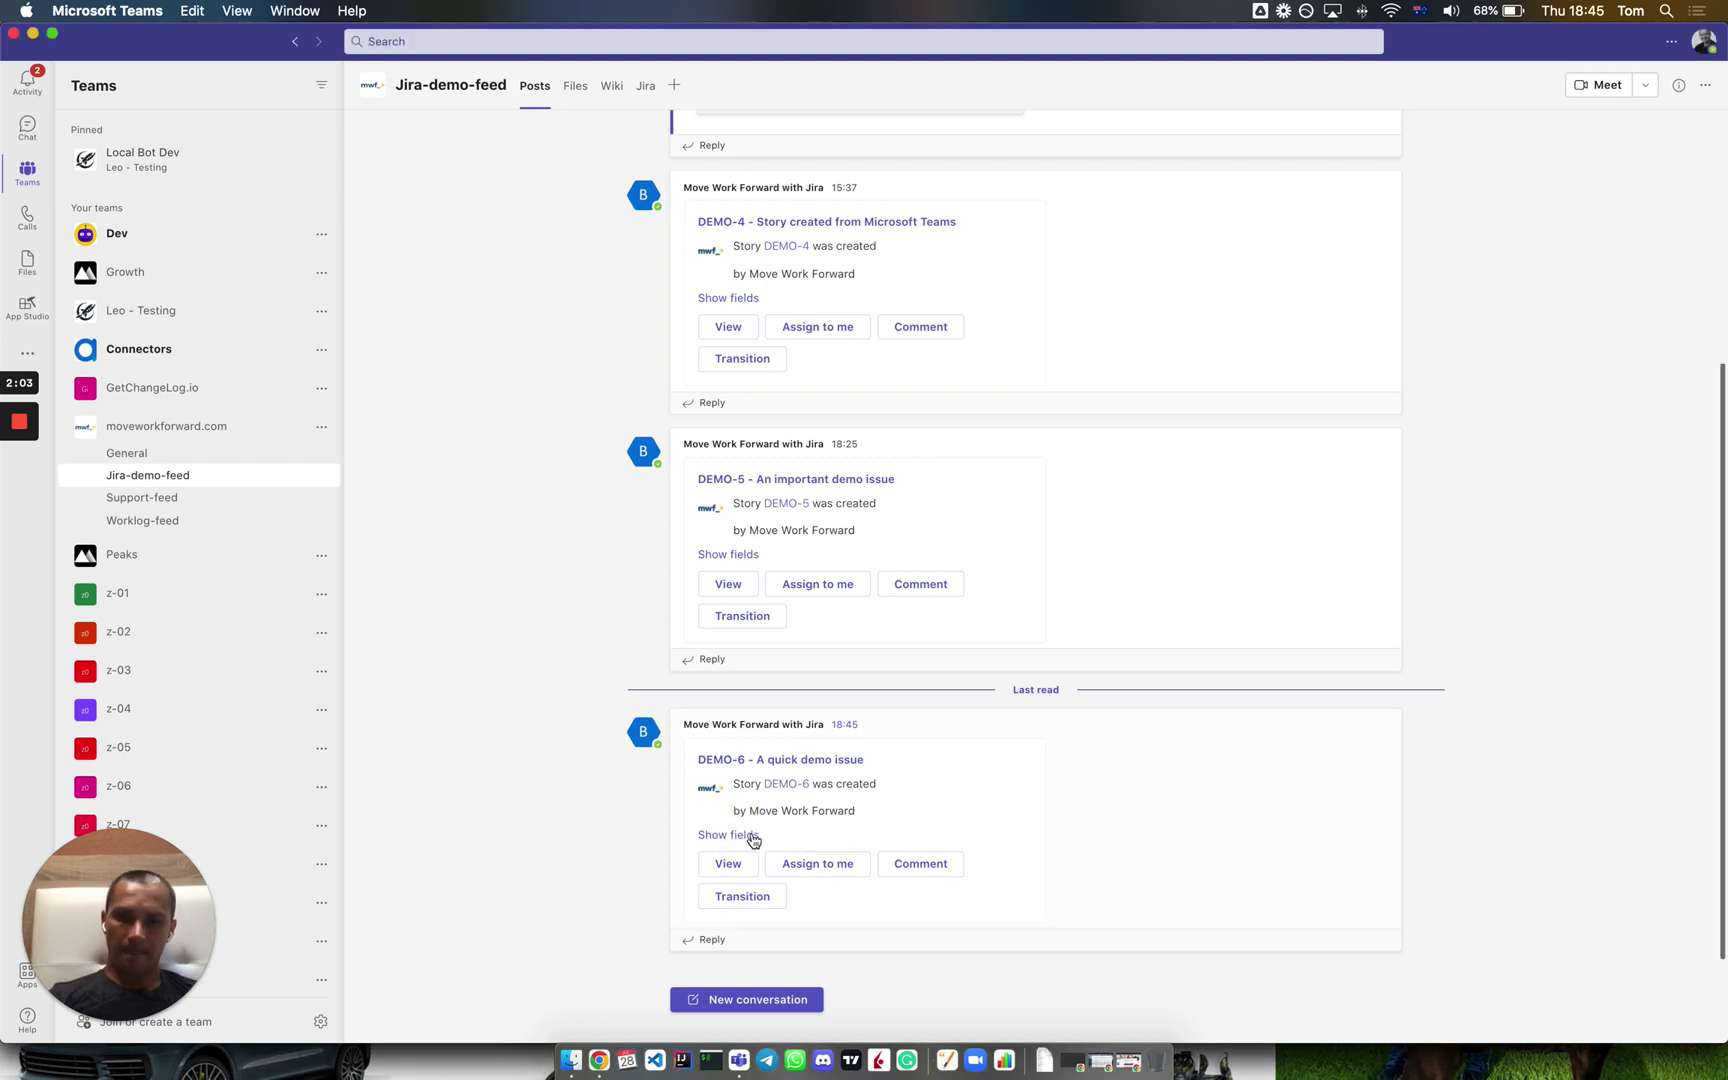
- Assign DEMO-6 to yourself and transition it to In Progress from its Teams card, returning to the Jira board in Chrome
click(819, 860)
click(752, 900)
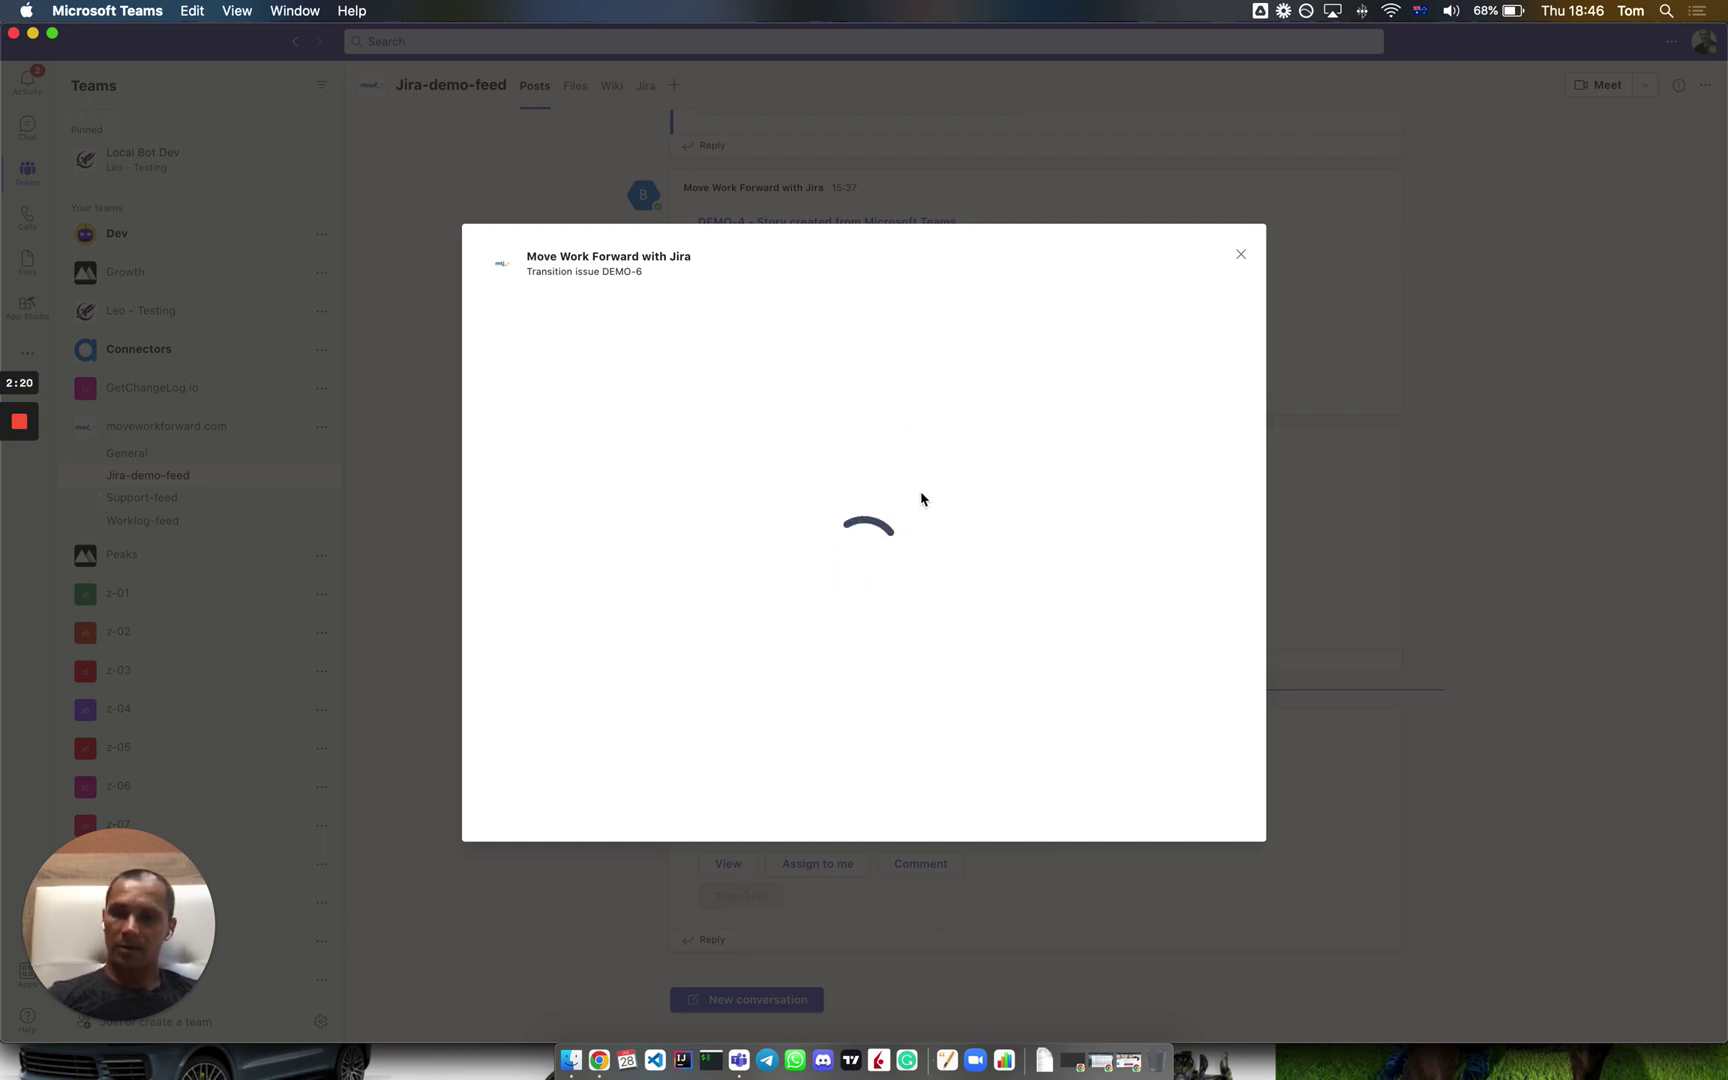
click(533, 360)
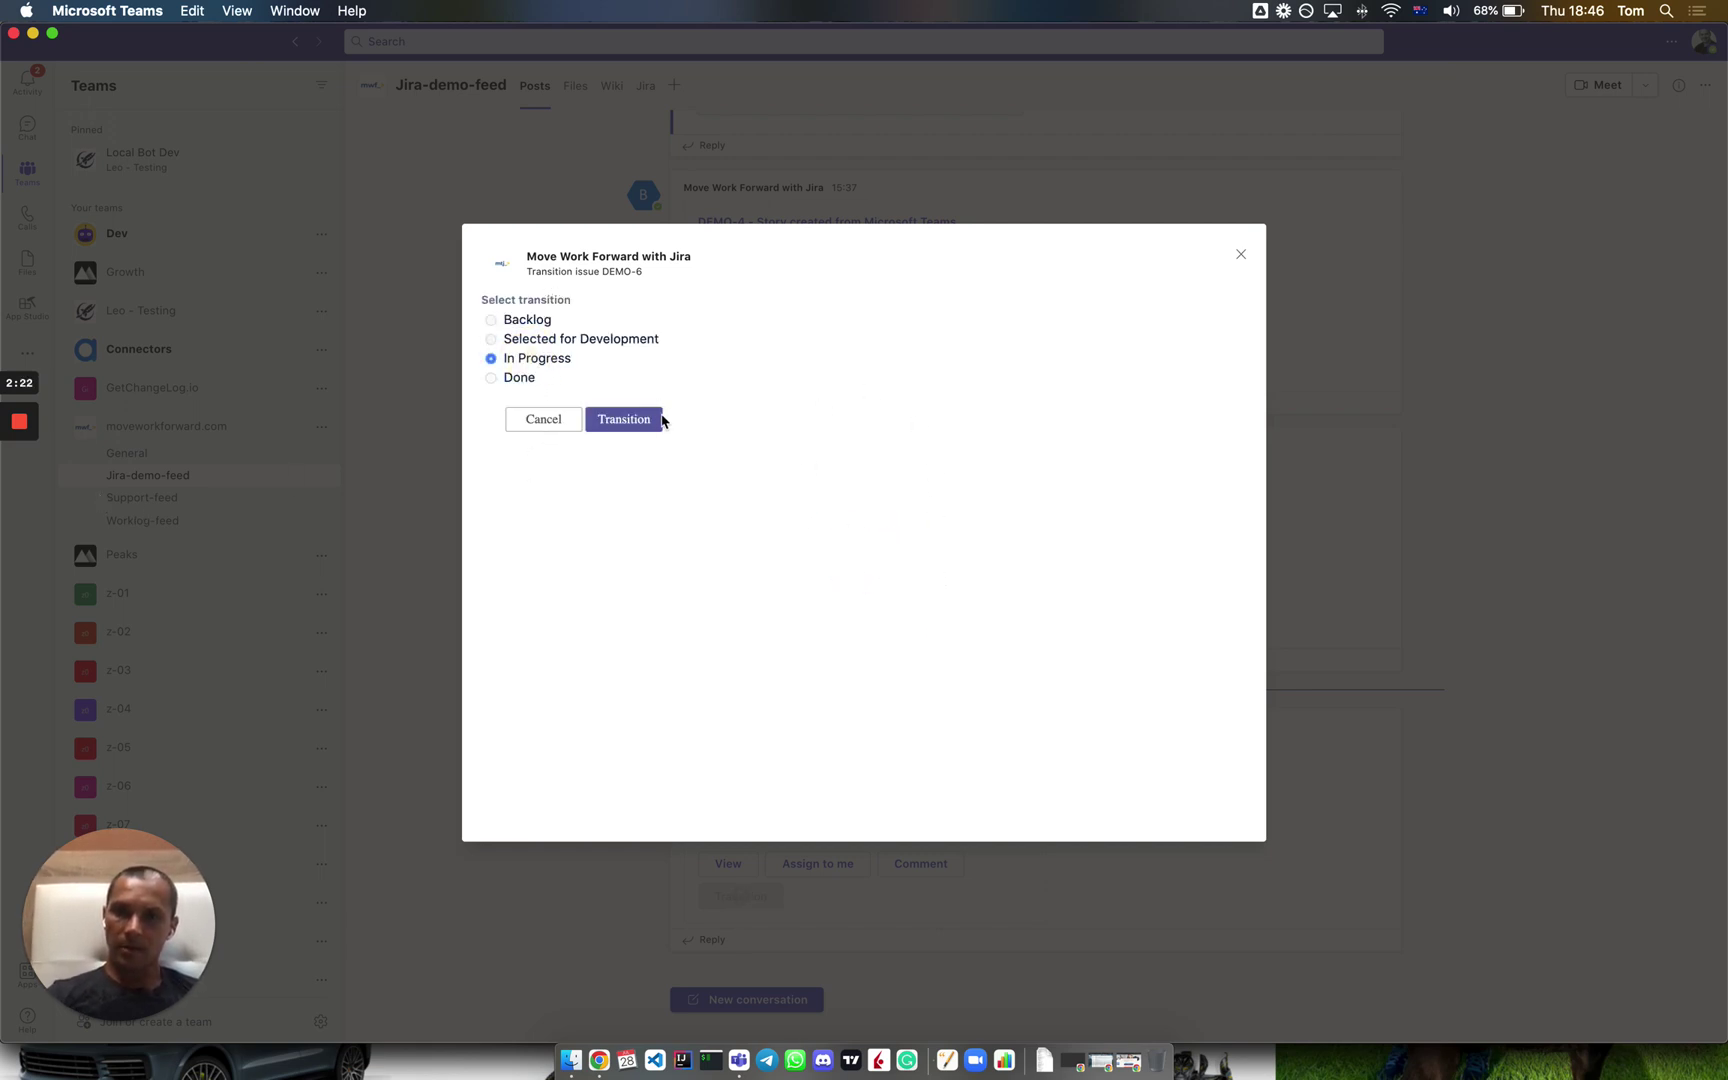
click(638, 419)
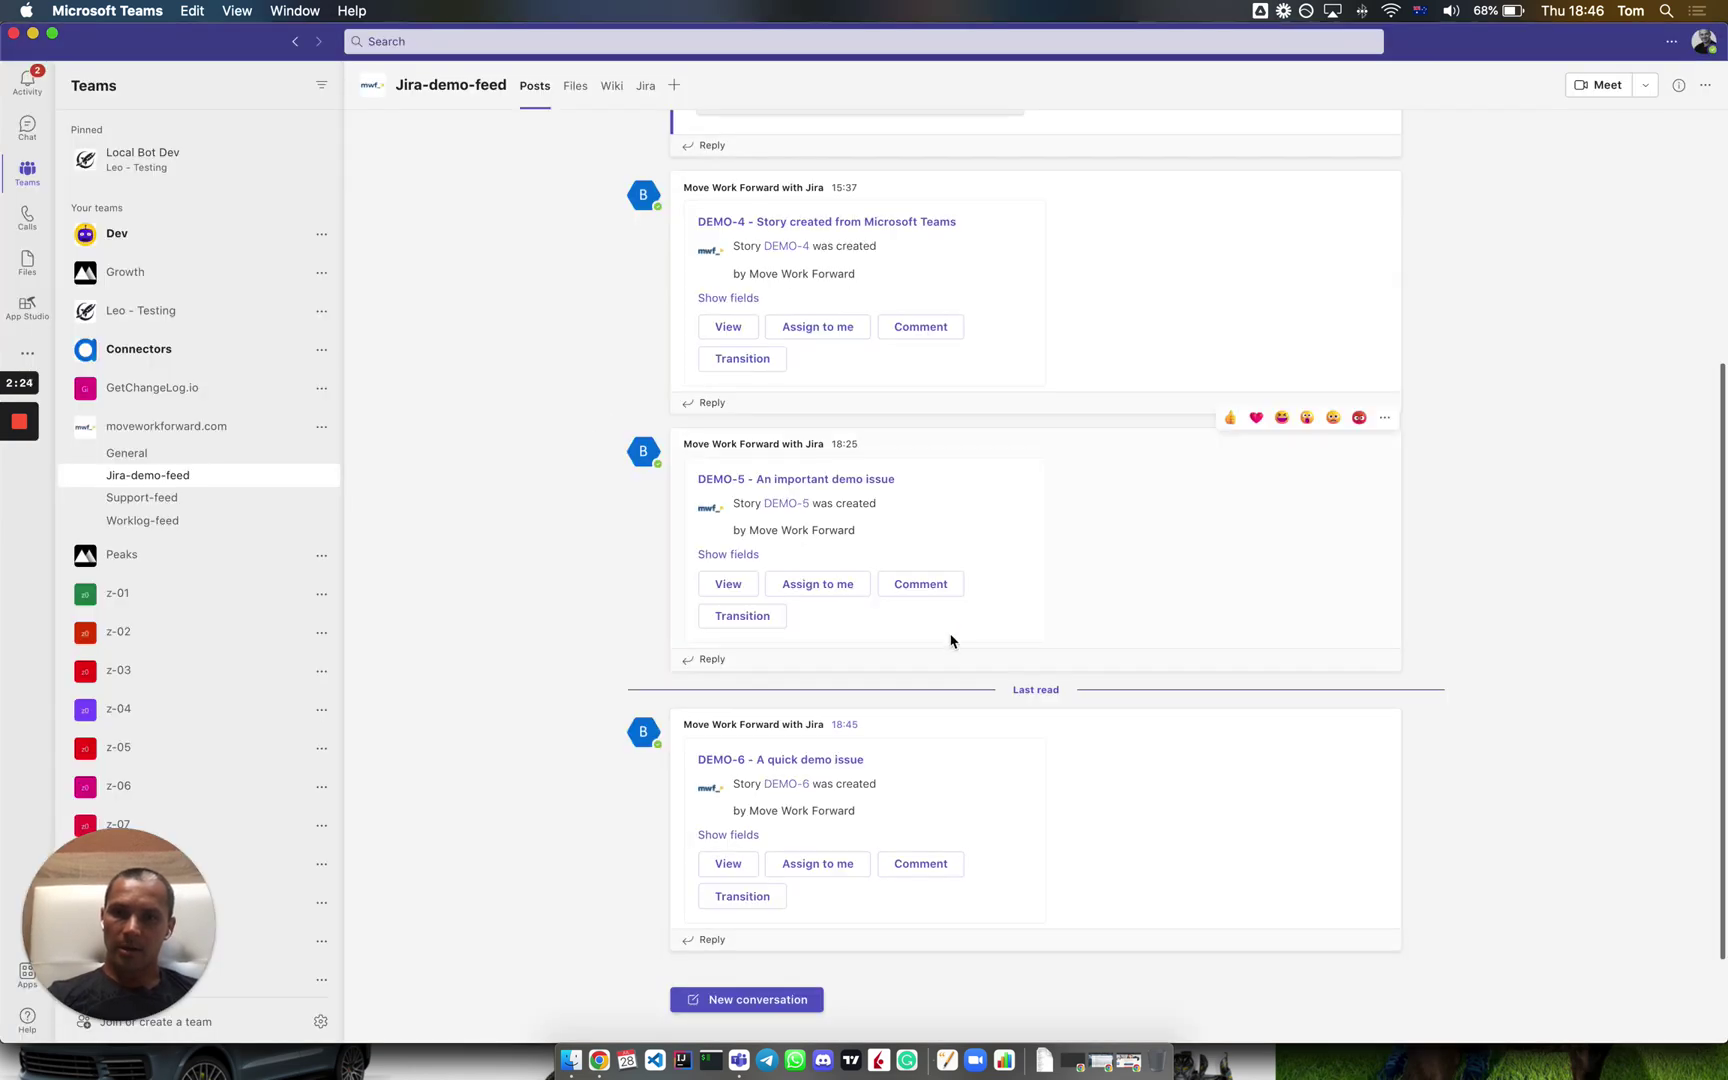
key(super+Tab)
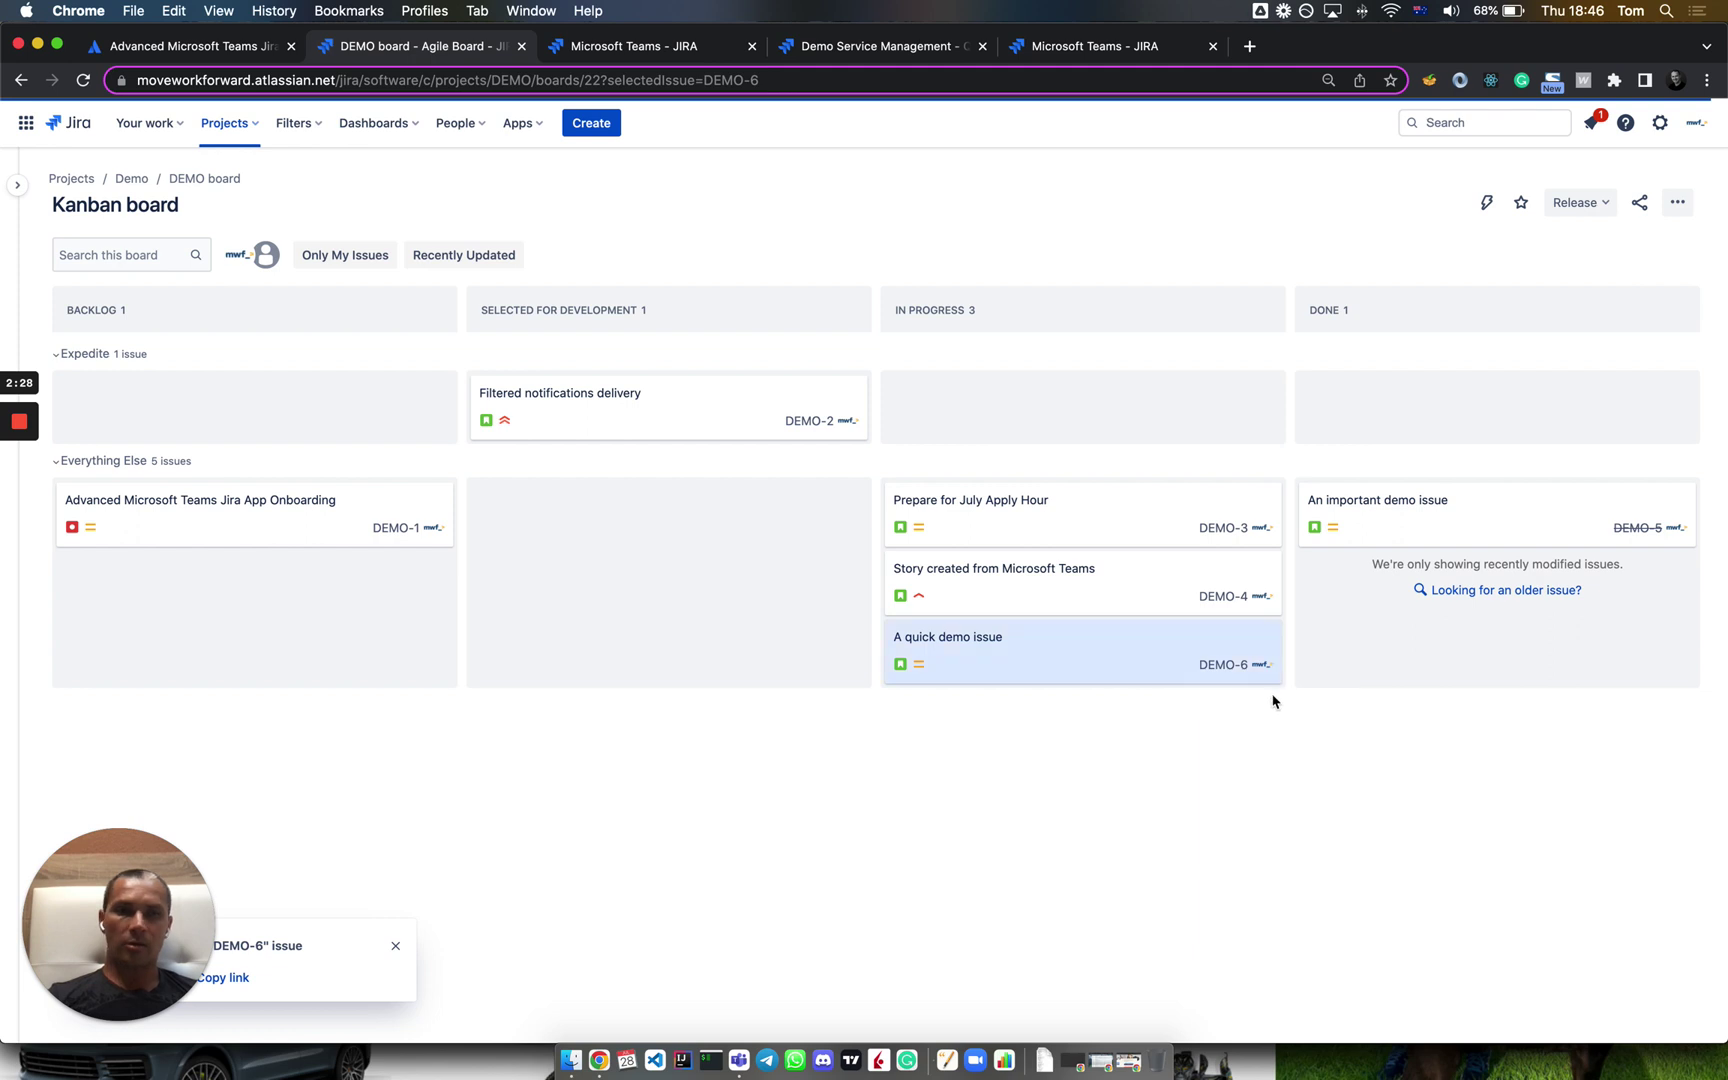
- From issue DEMO-6, log in to Microsoft Teams, create the channel "DEMO-6 discussion" in the moveworkforward.com team, and start a new conversation there
click(1156, 673)
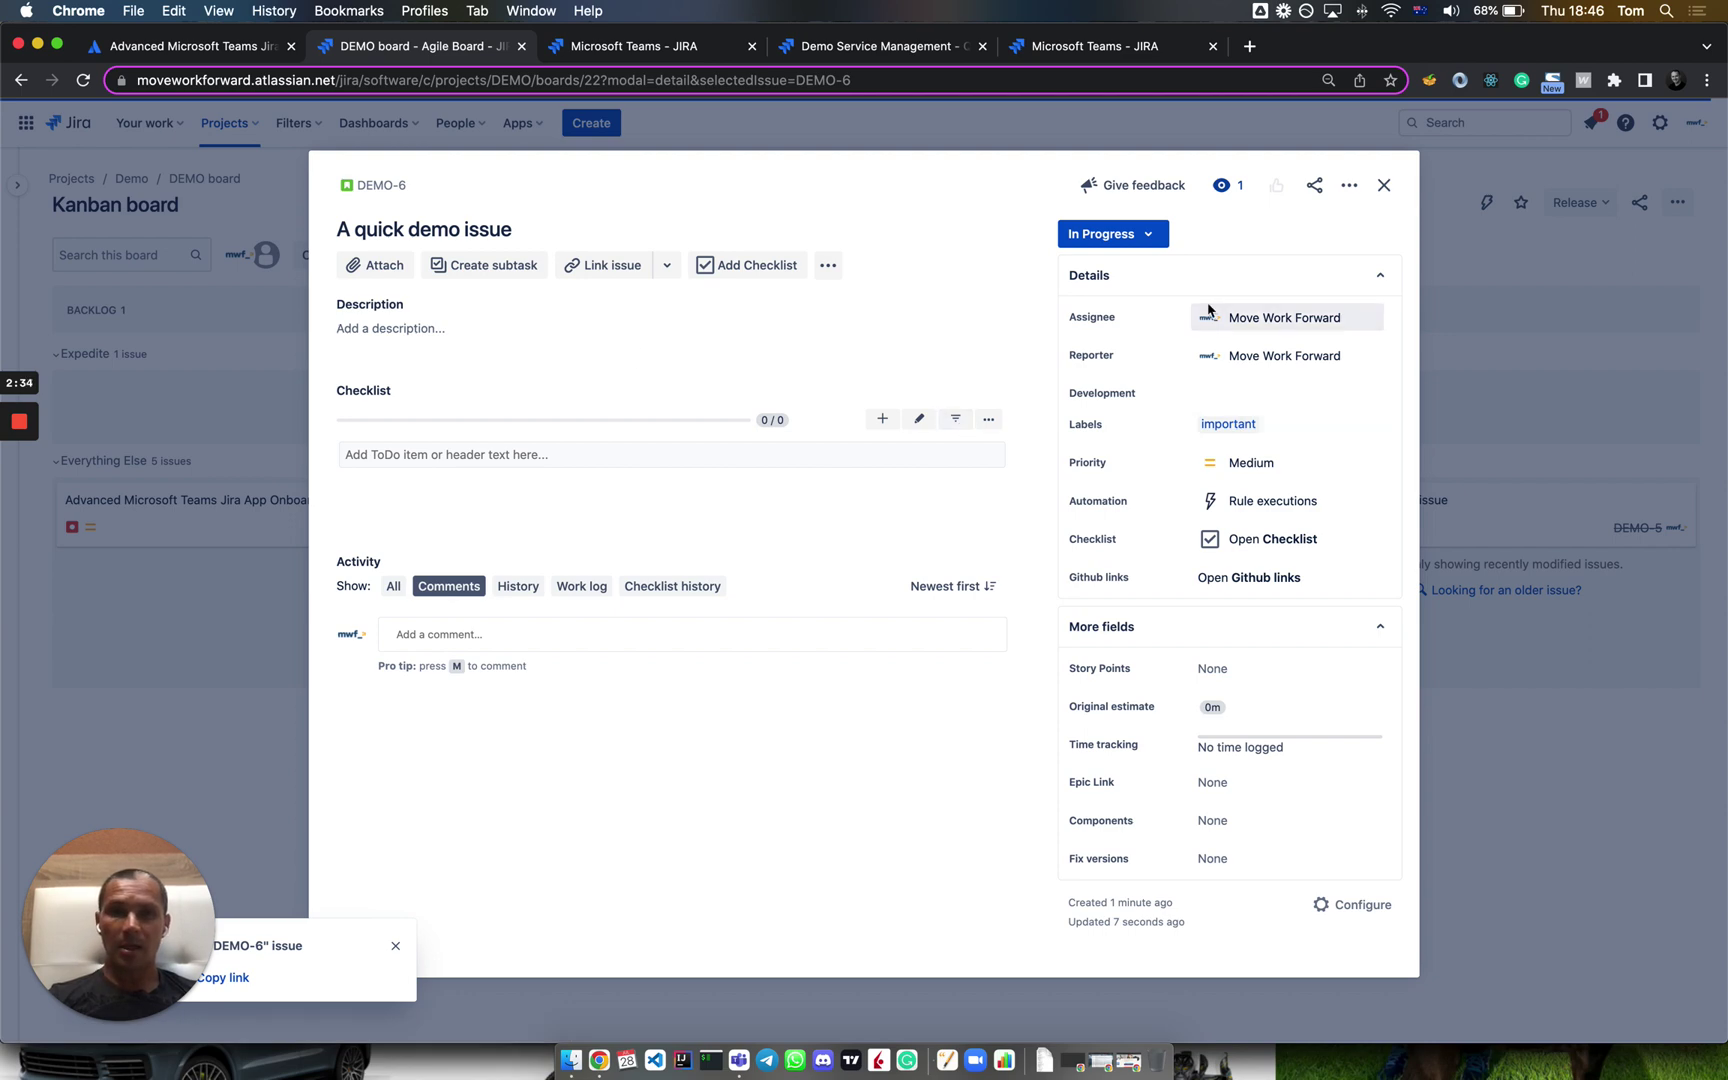
click(1349, 185)
click(1276, 306)
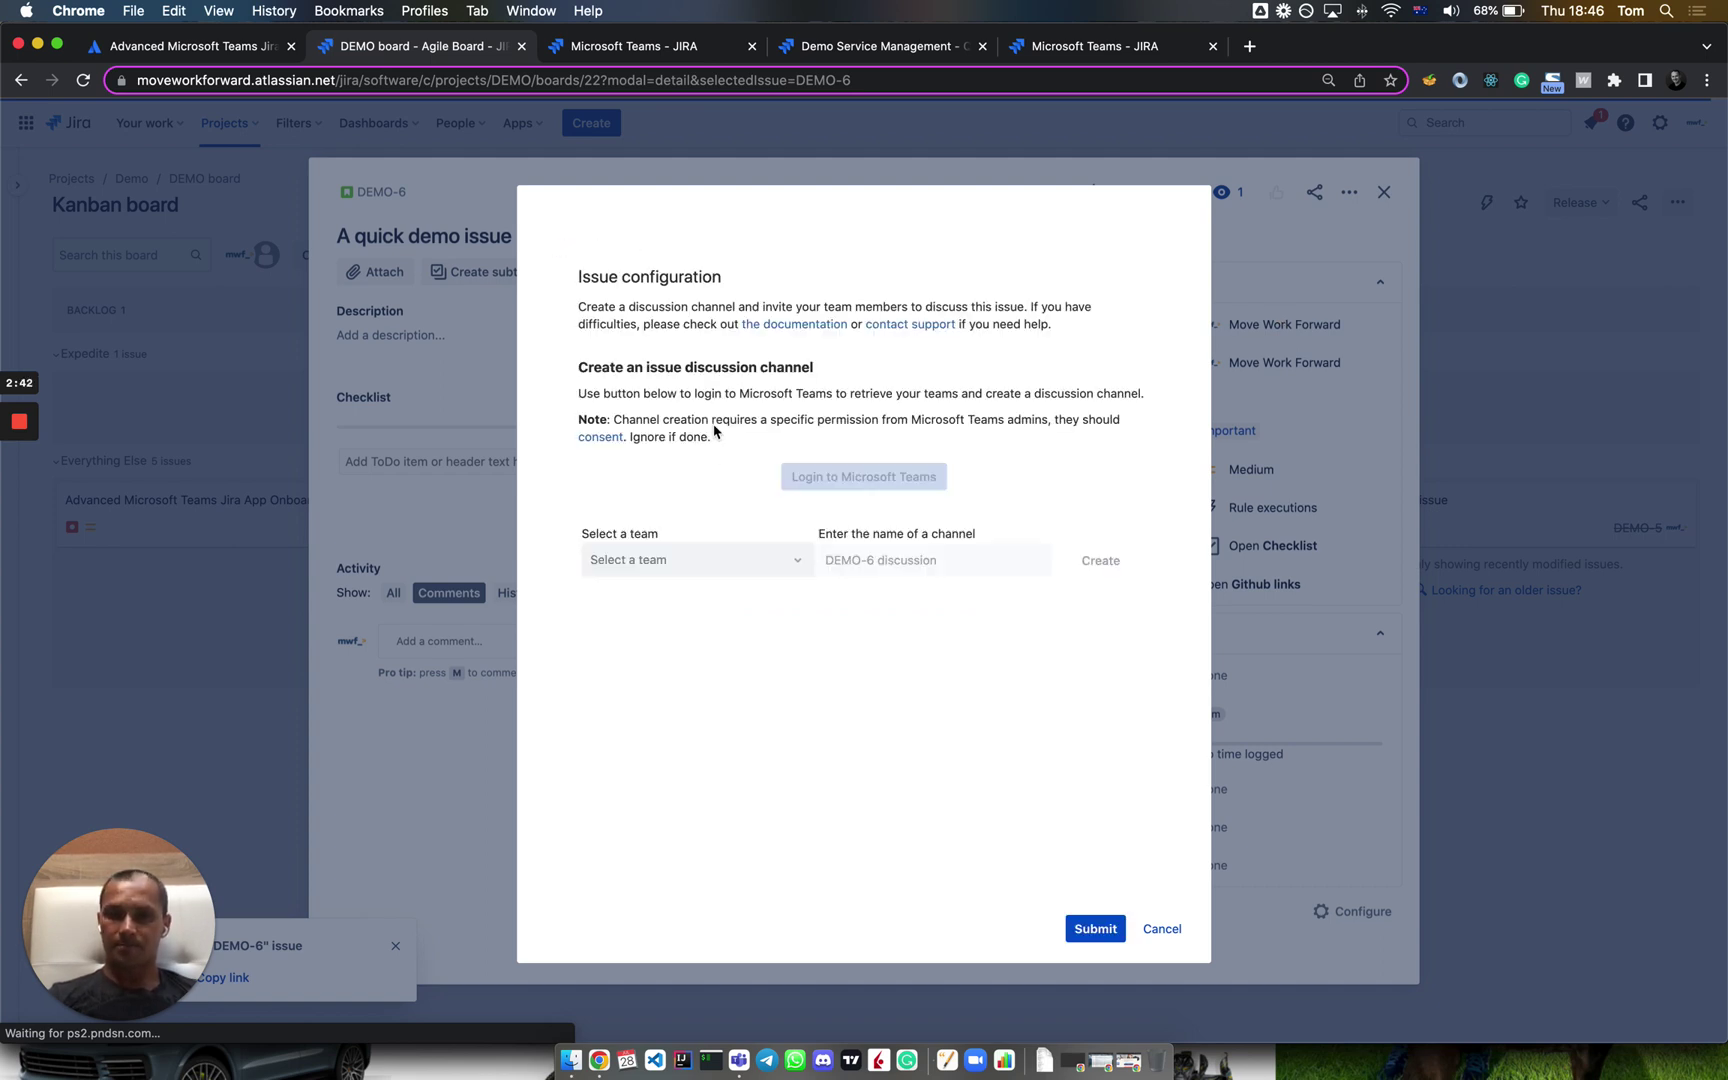
click(843, 479)
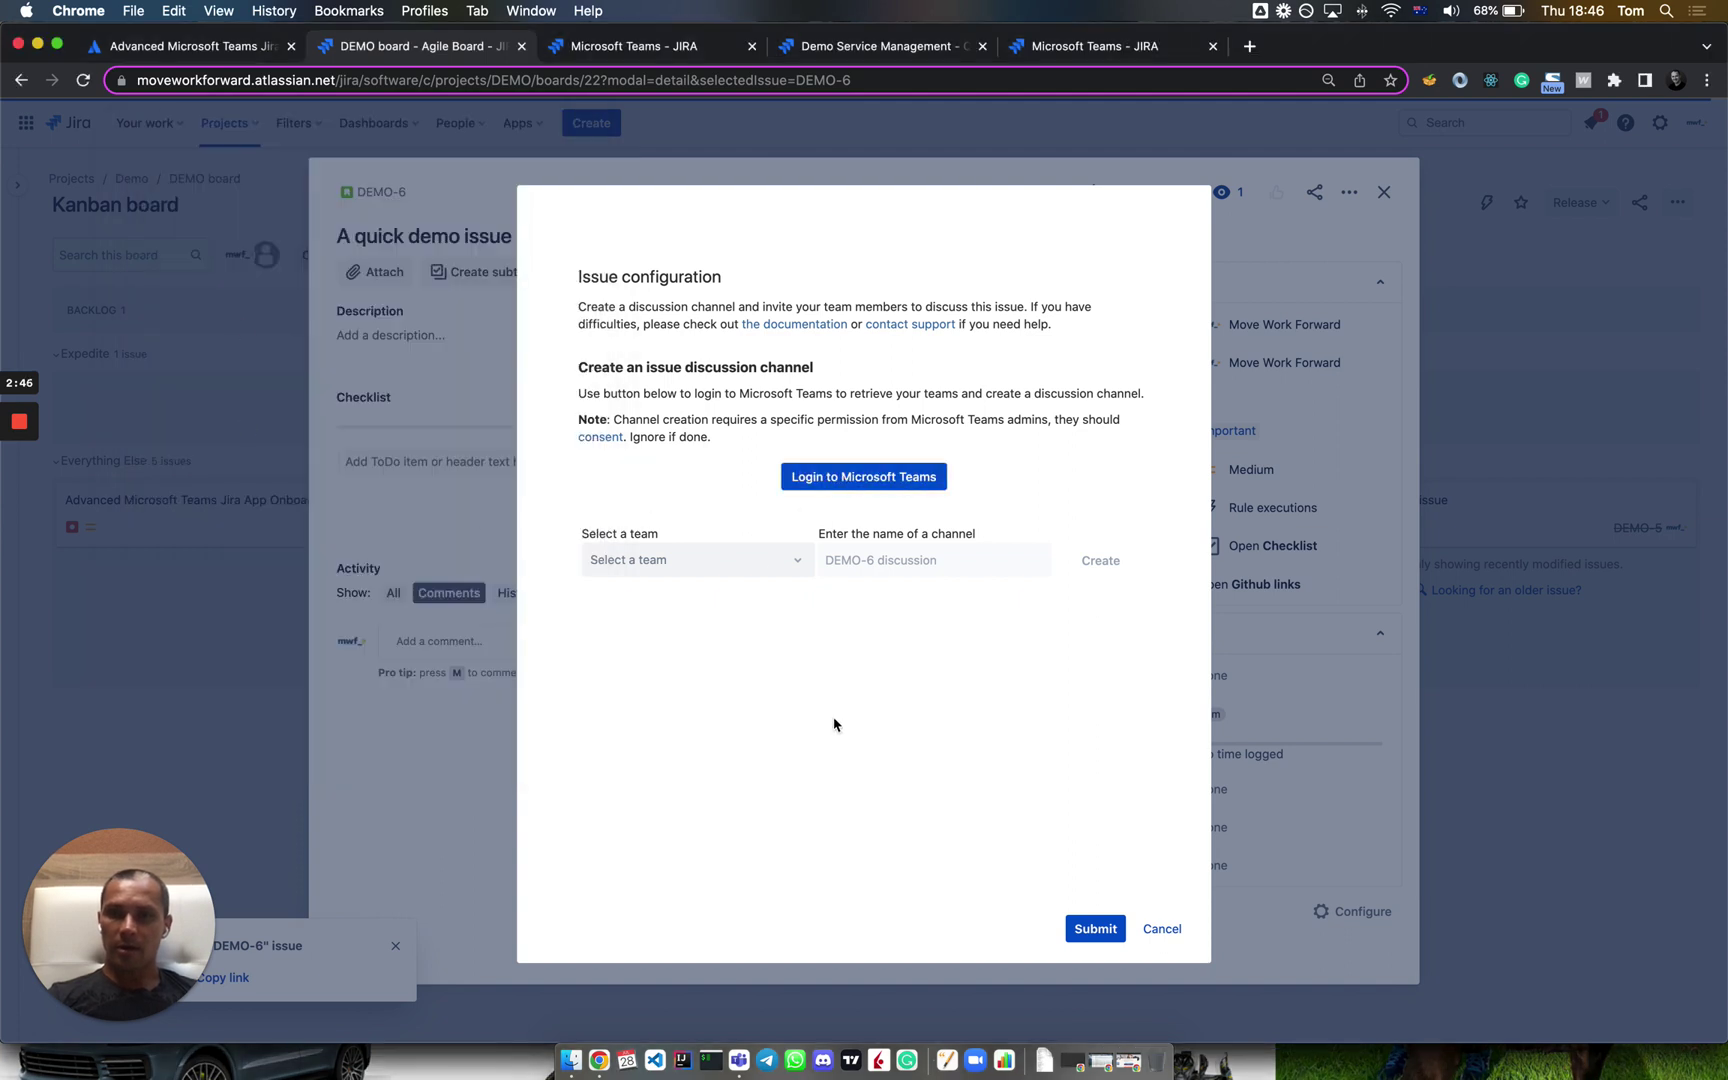
click(750, 578)
click(665, 605)
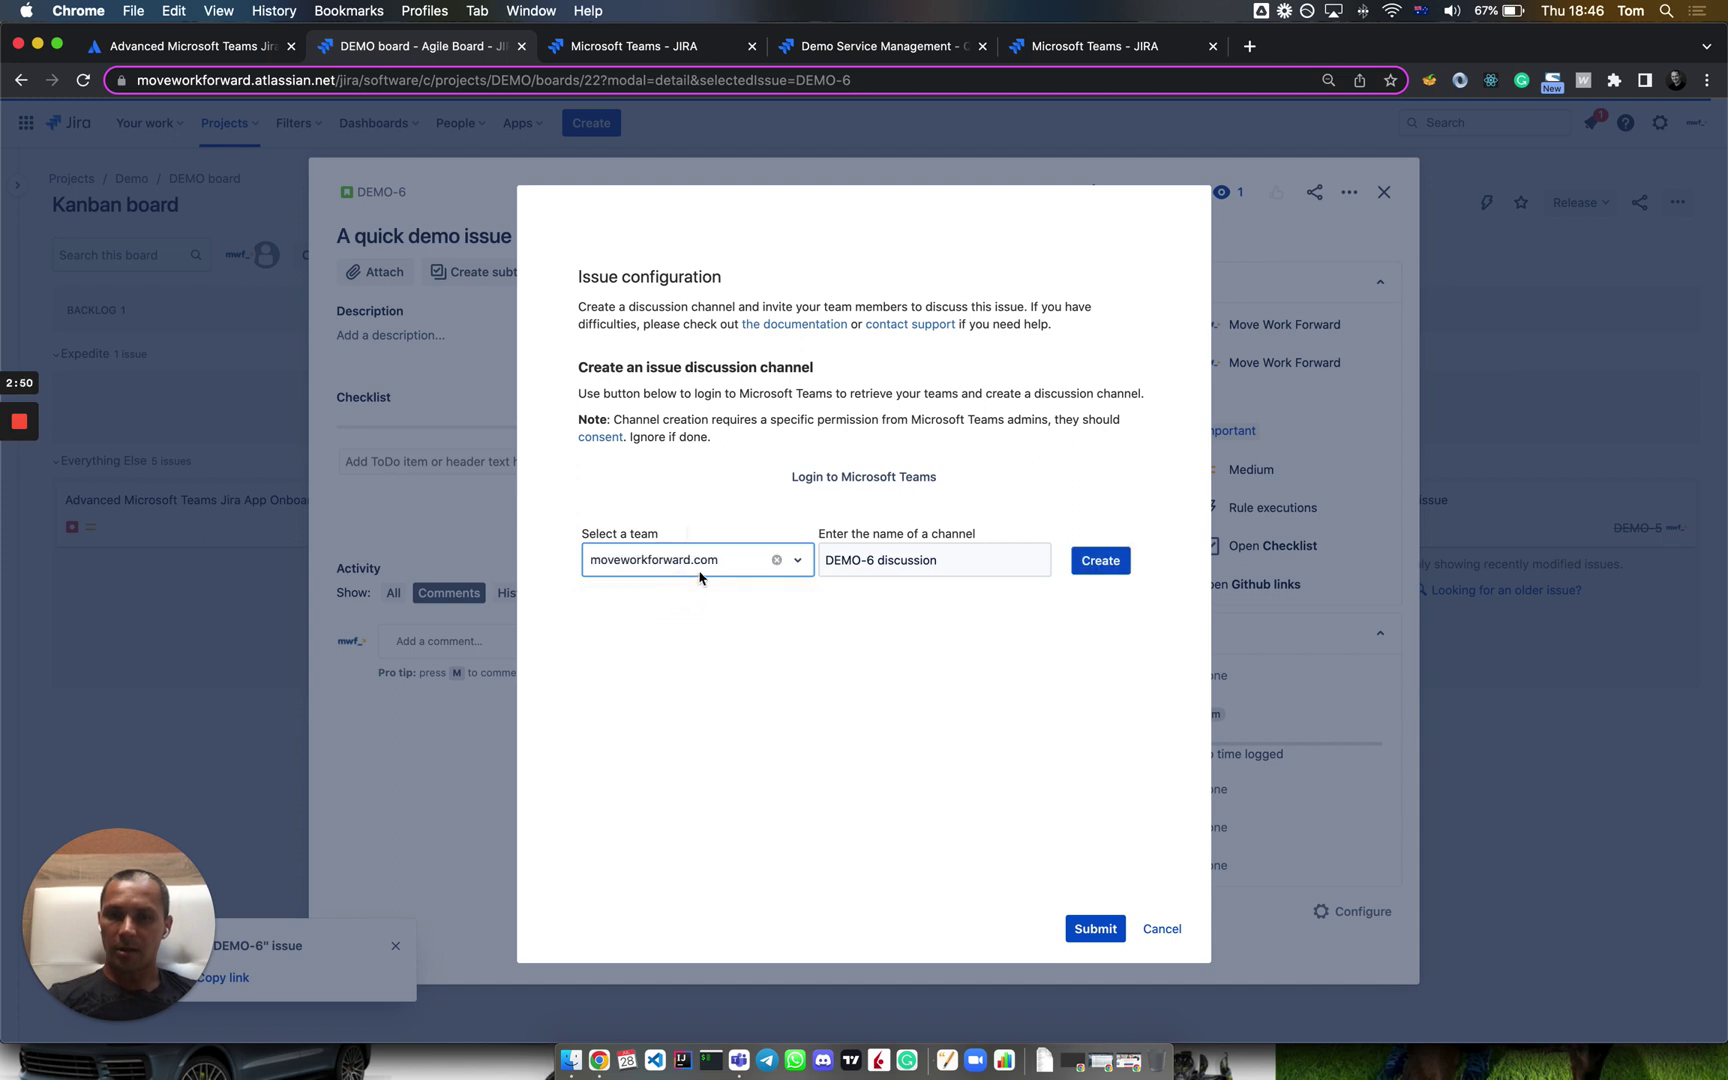
click(940, 558)
click(1103, 560)
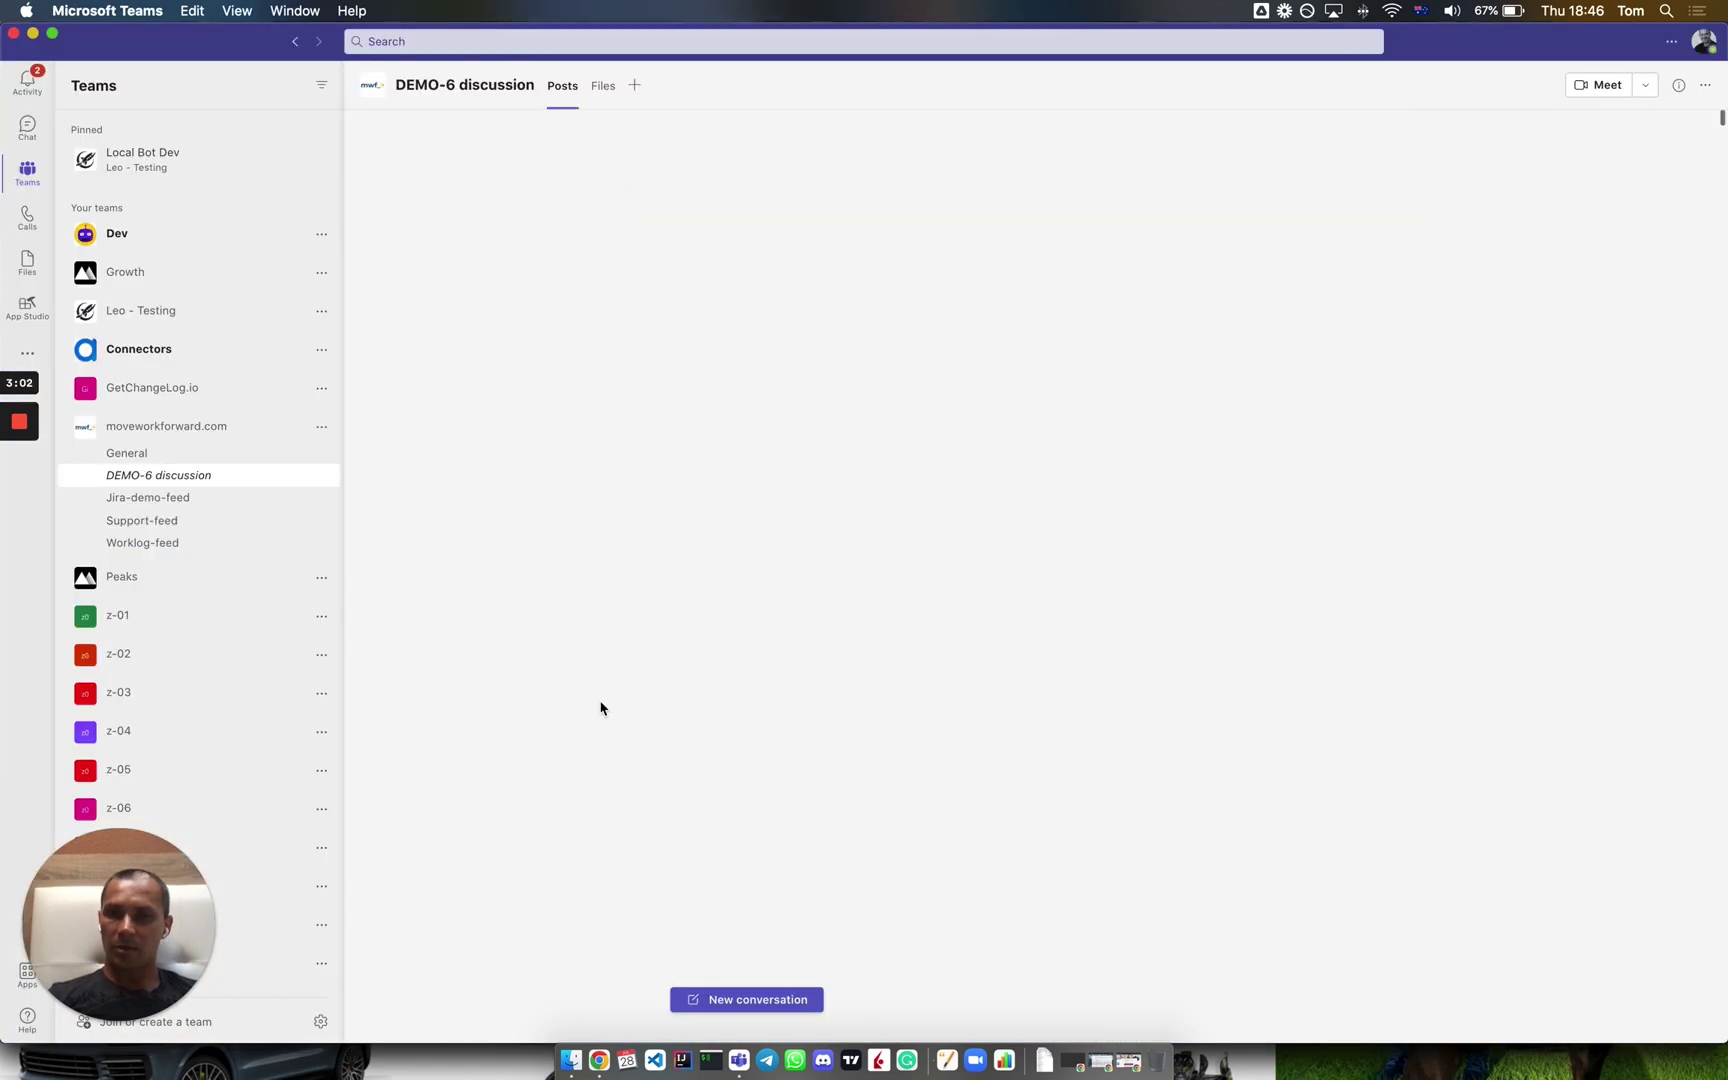
click(706, 1002)
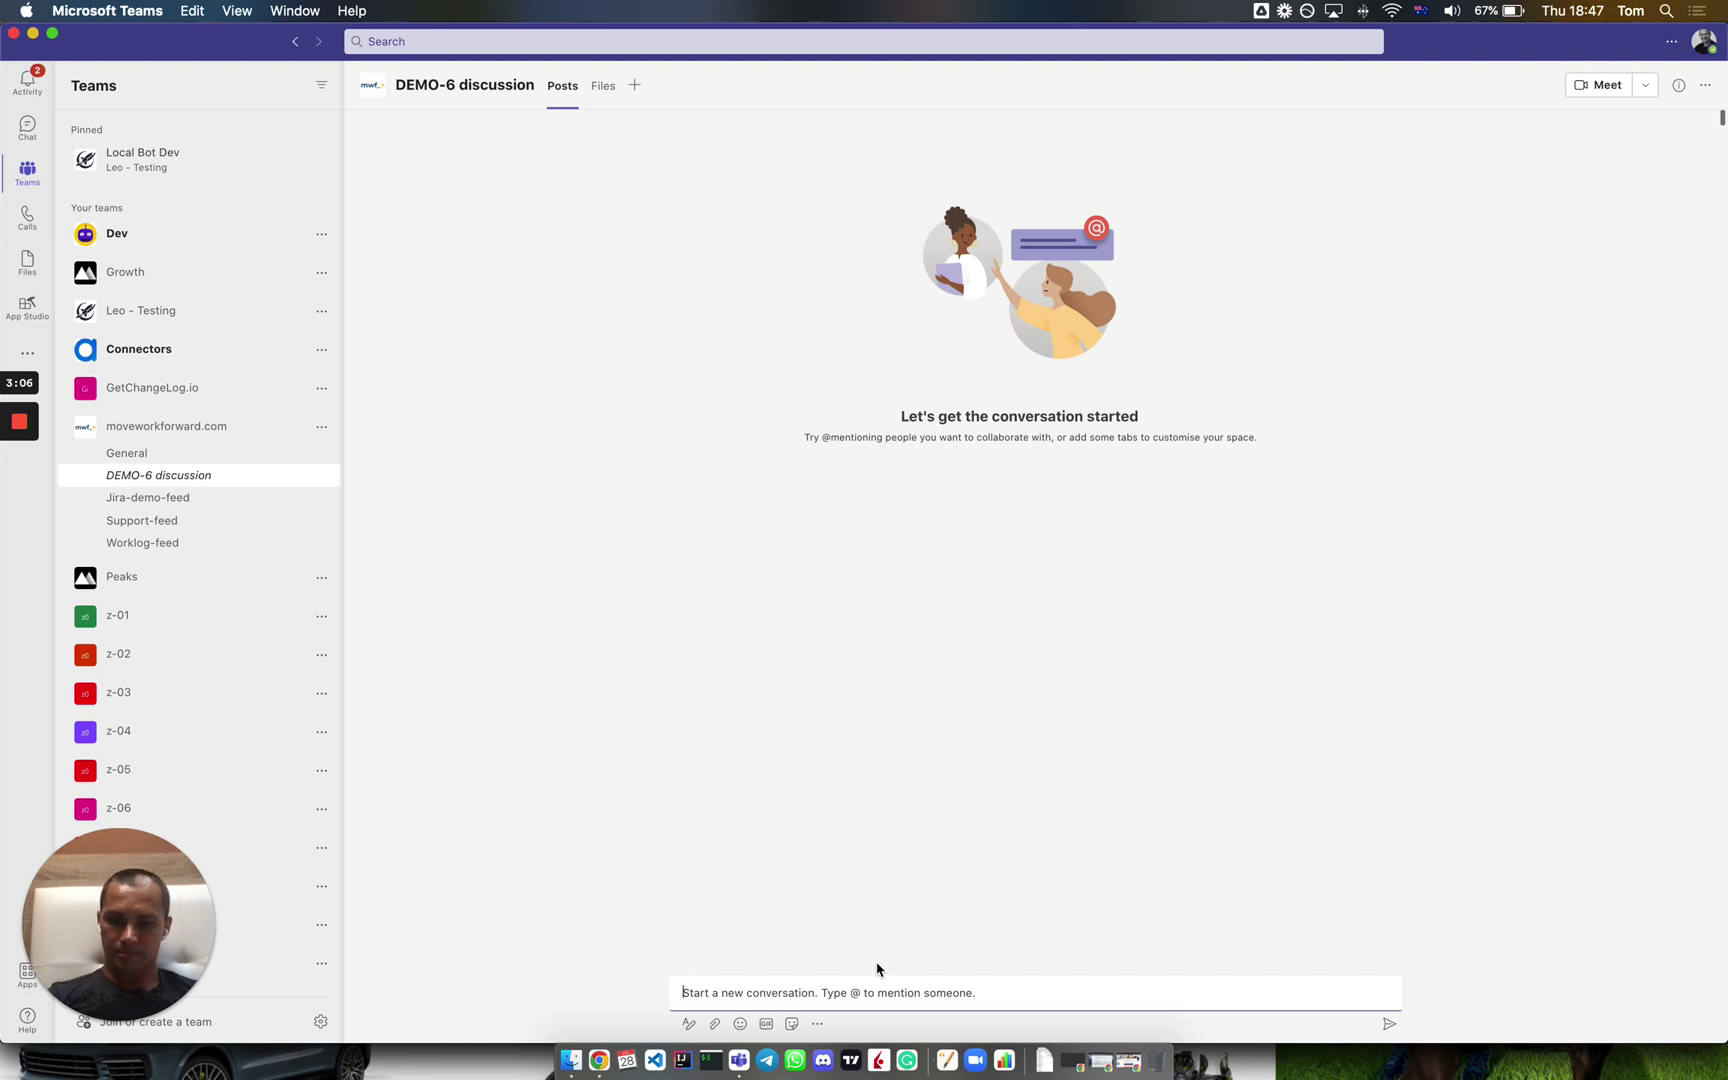
text(@Mic)
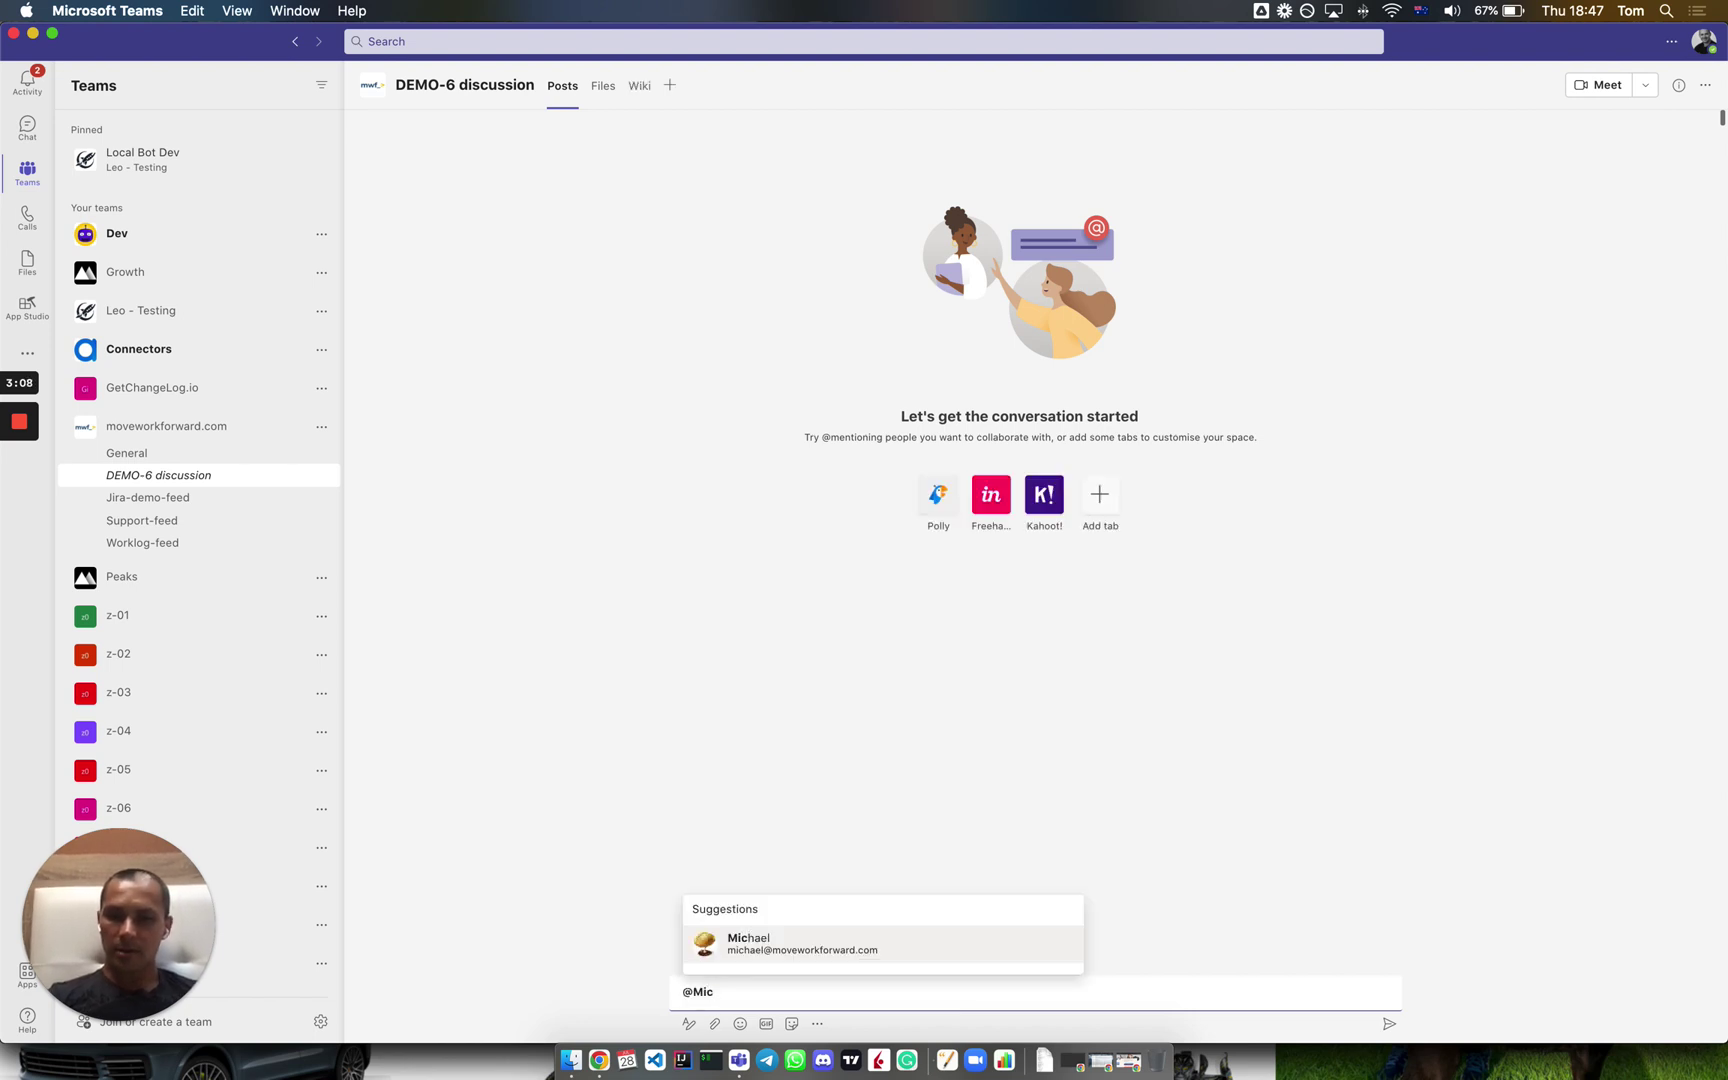
key(Return)
key(BackSpace)
key(BackSpace)
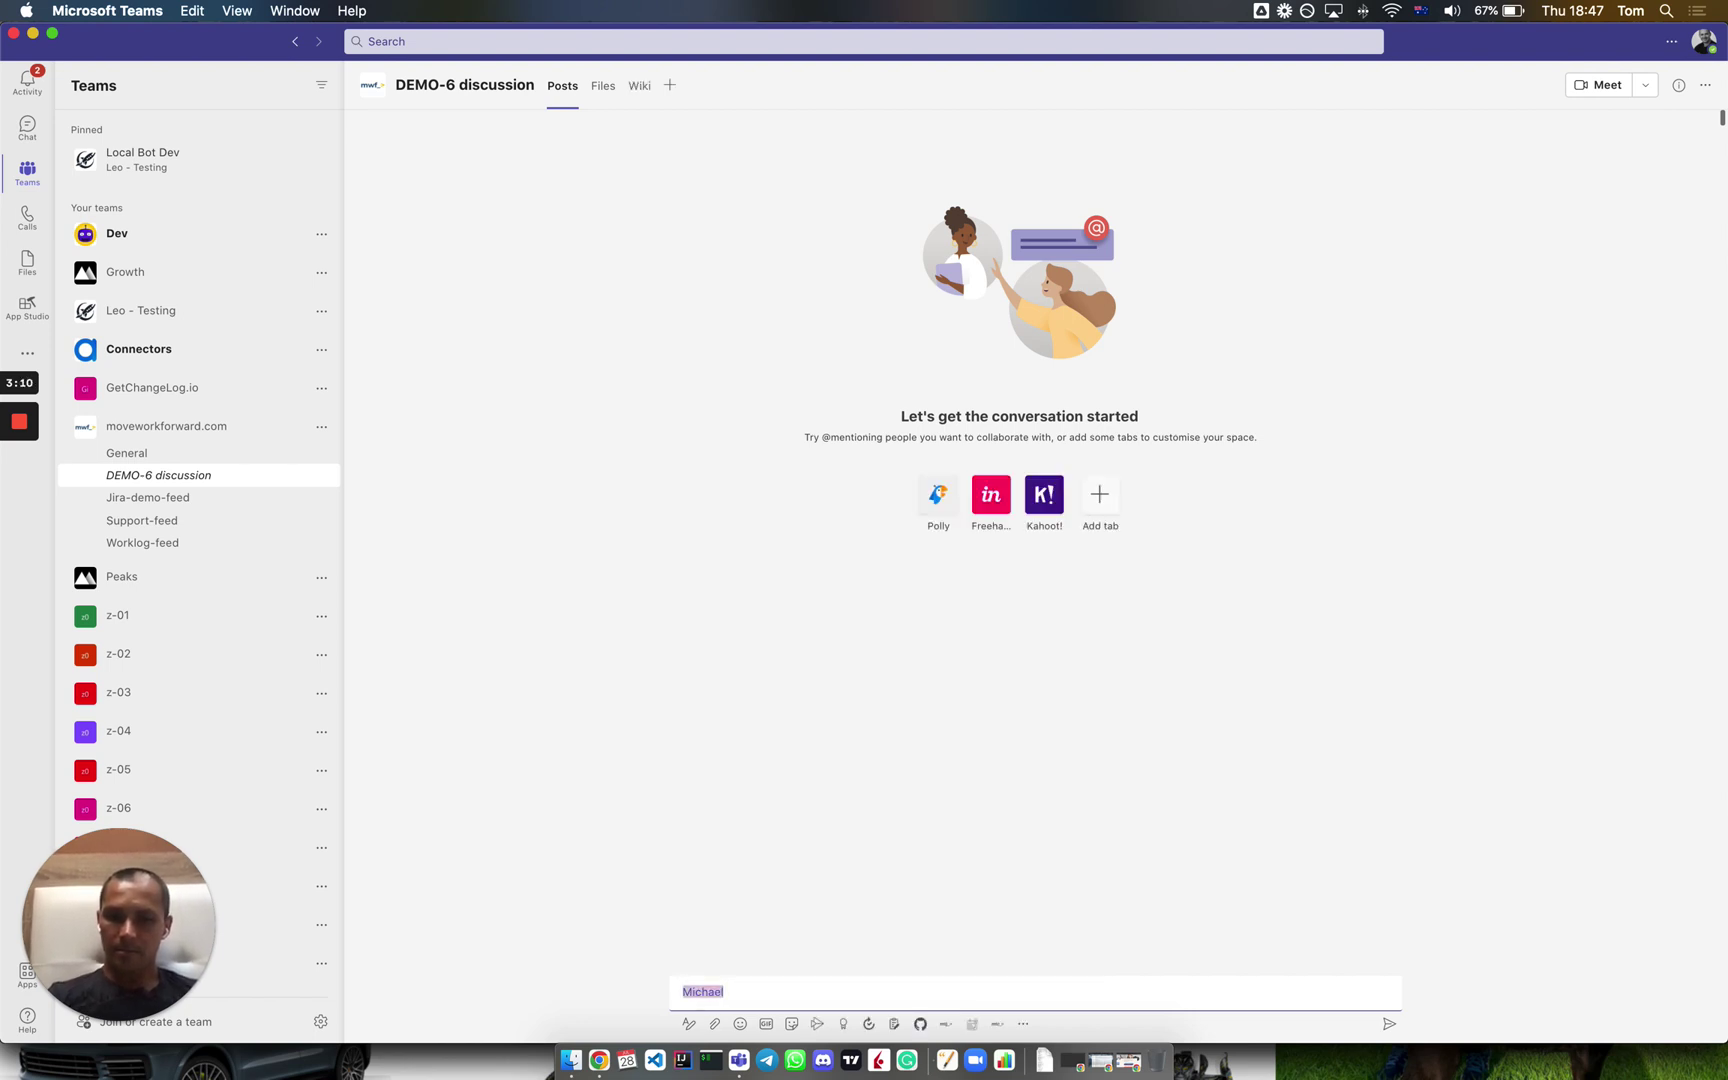
- Find DEMO-6 with the Move Work Forward with Jira search command and post its issue card in the DEMO-6 discussion channel
text(@Move)
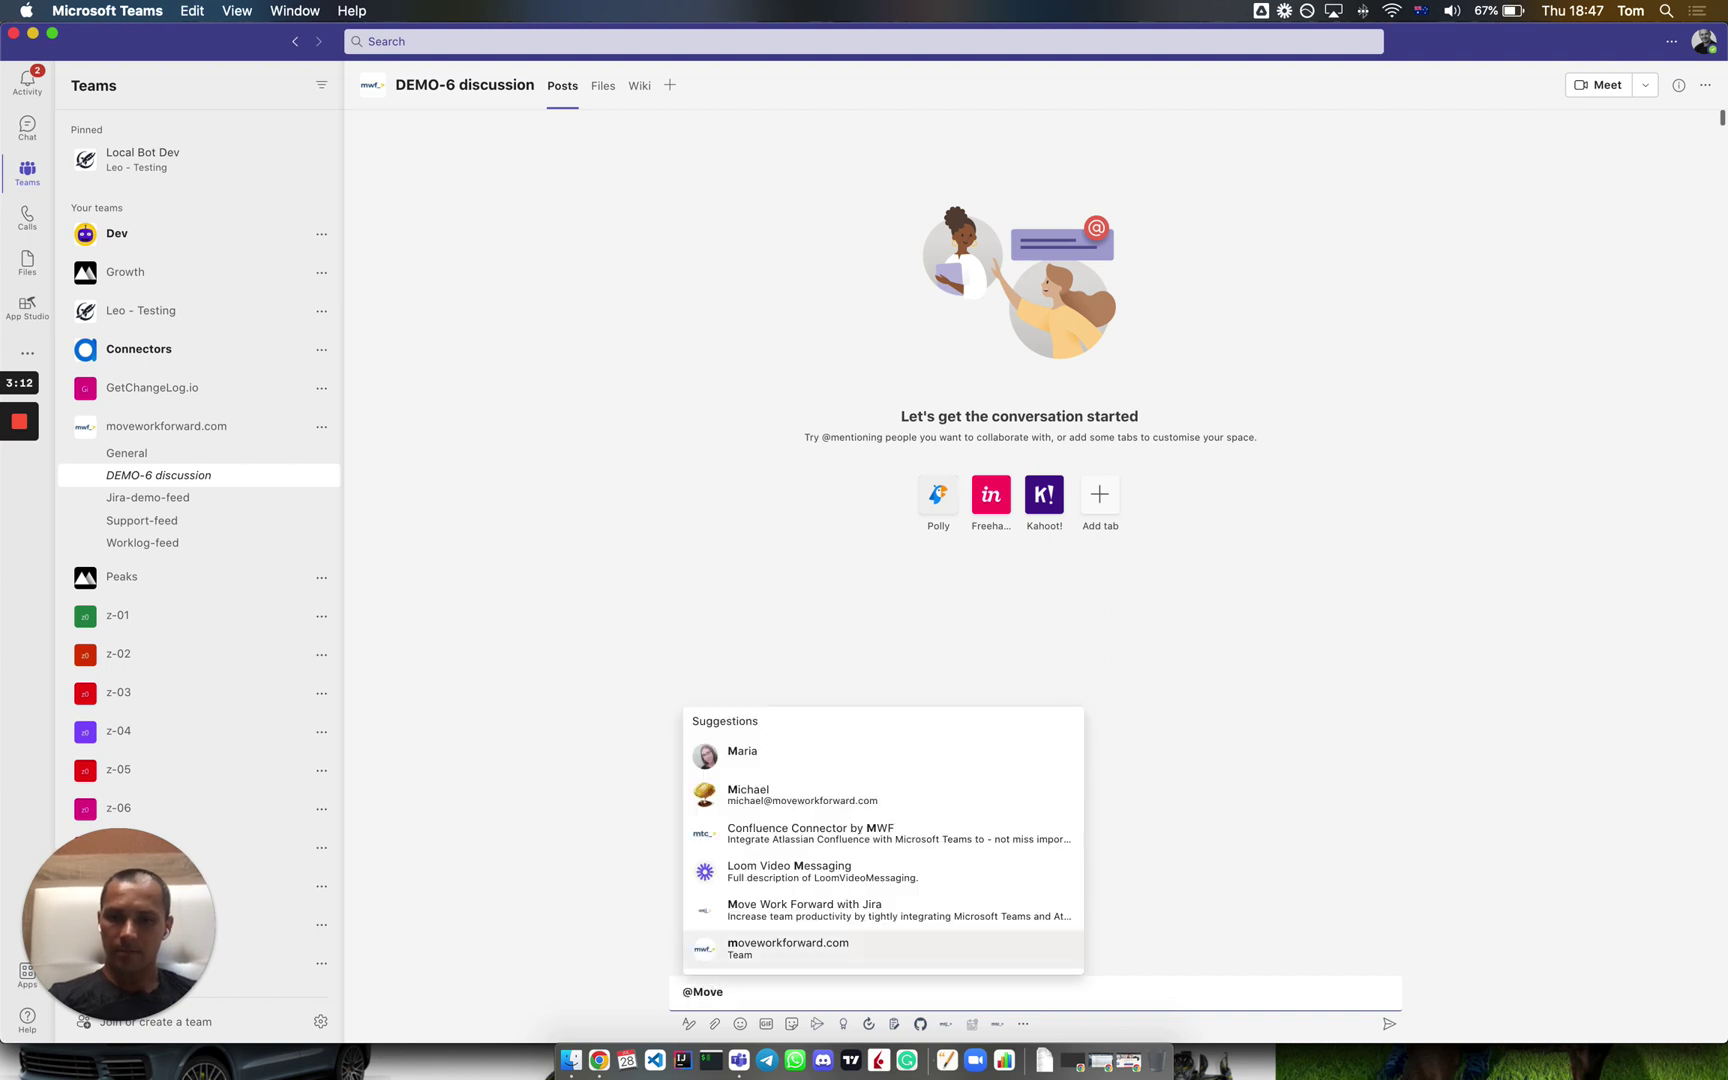
click(895, 921)
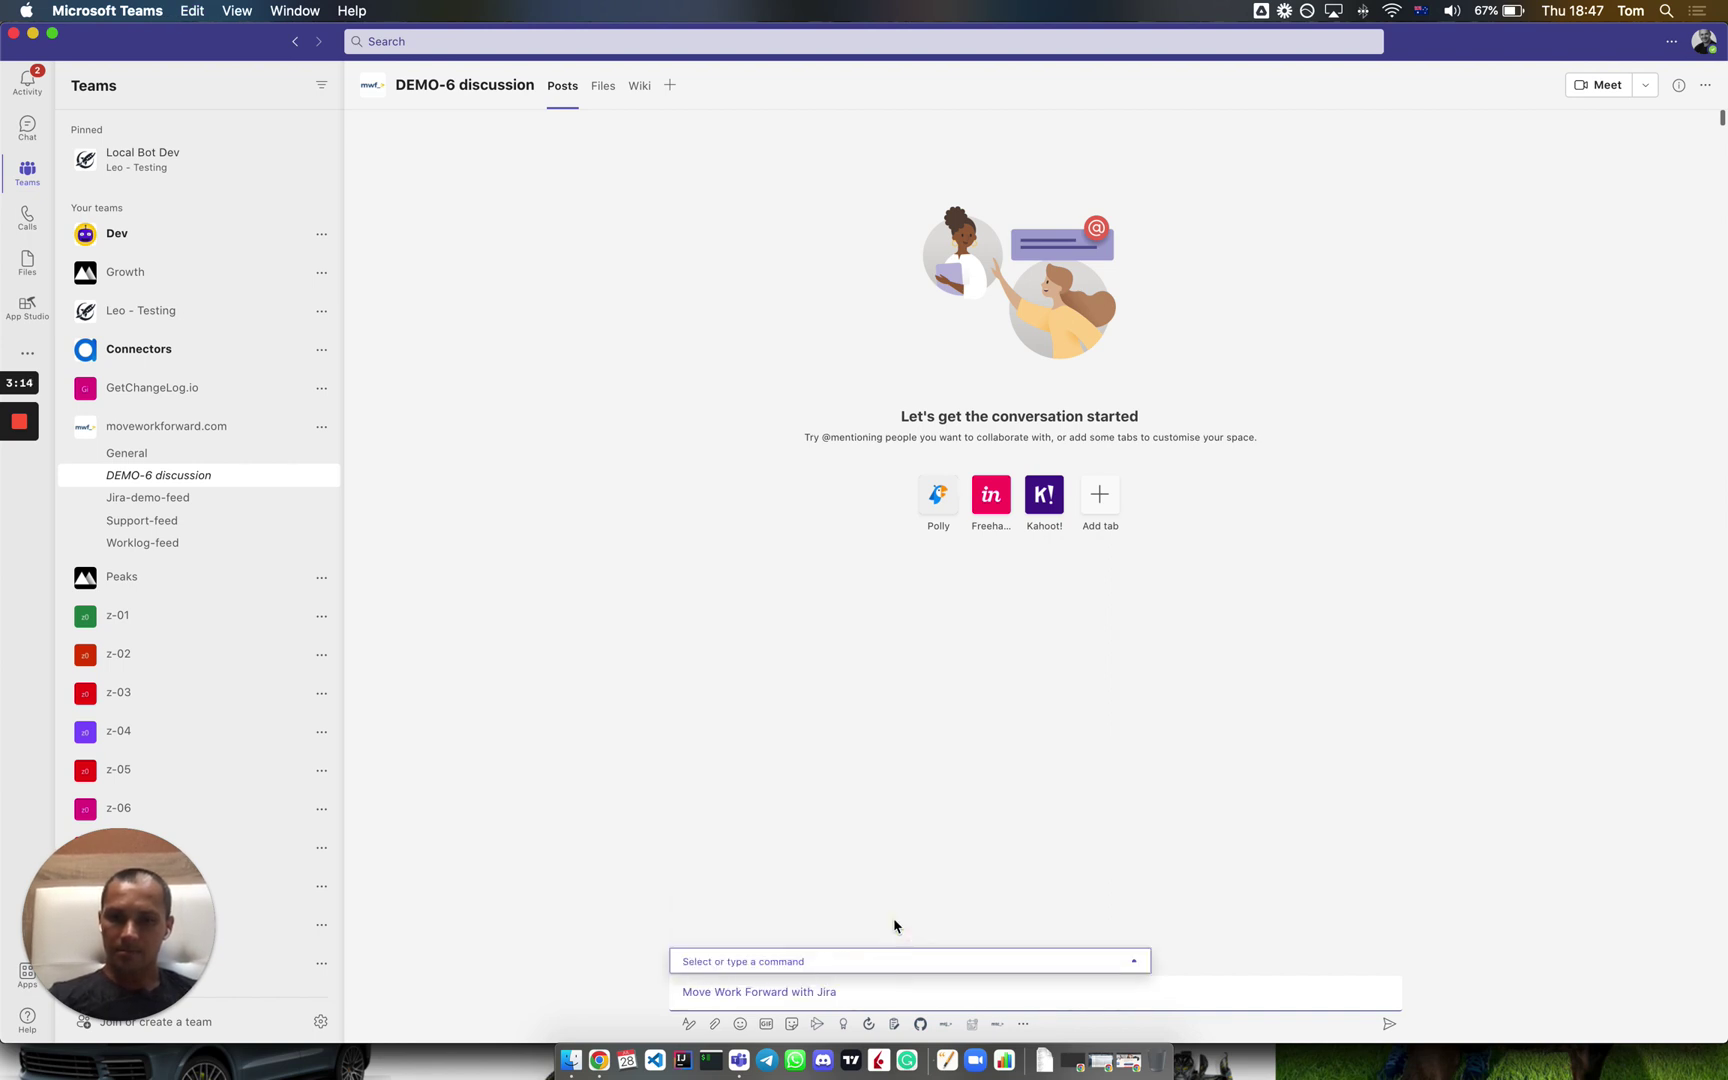
click(869, 956)
click(868, 953)
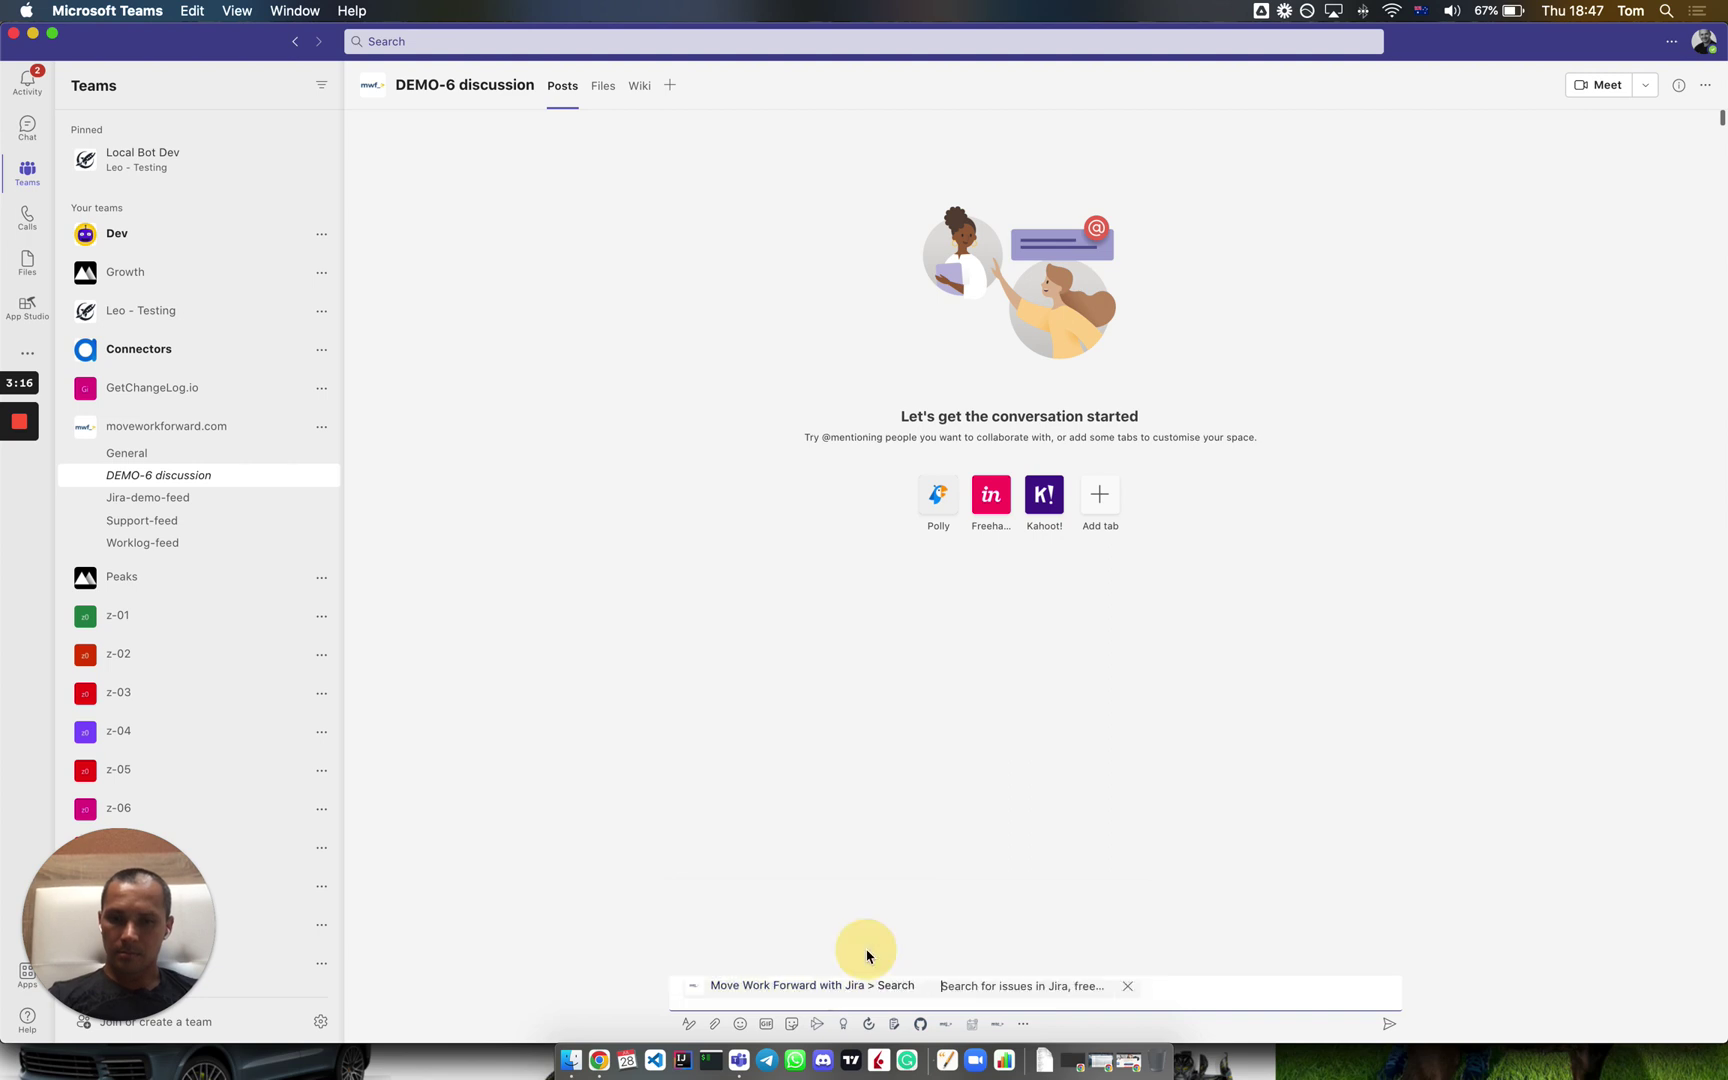
text(DEMO-)
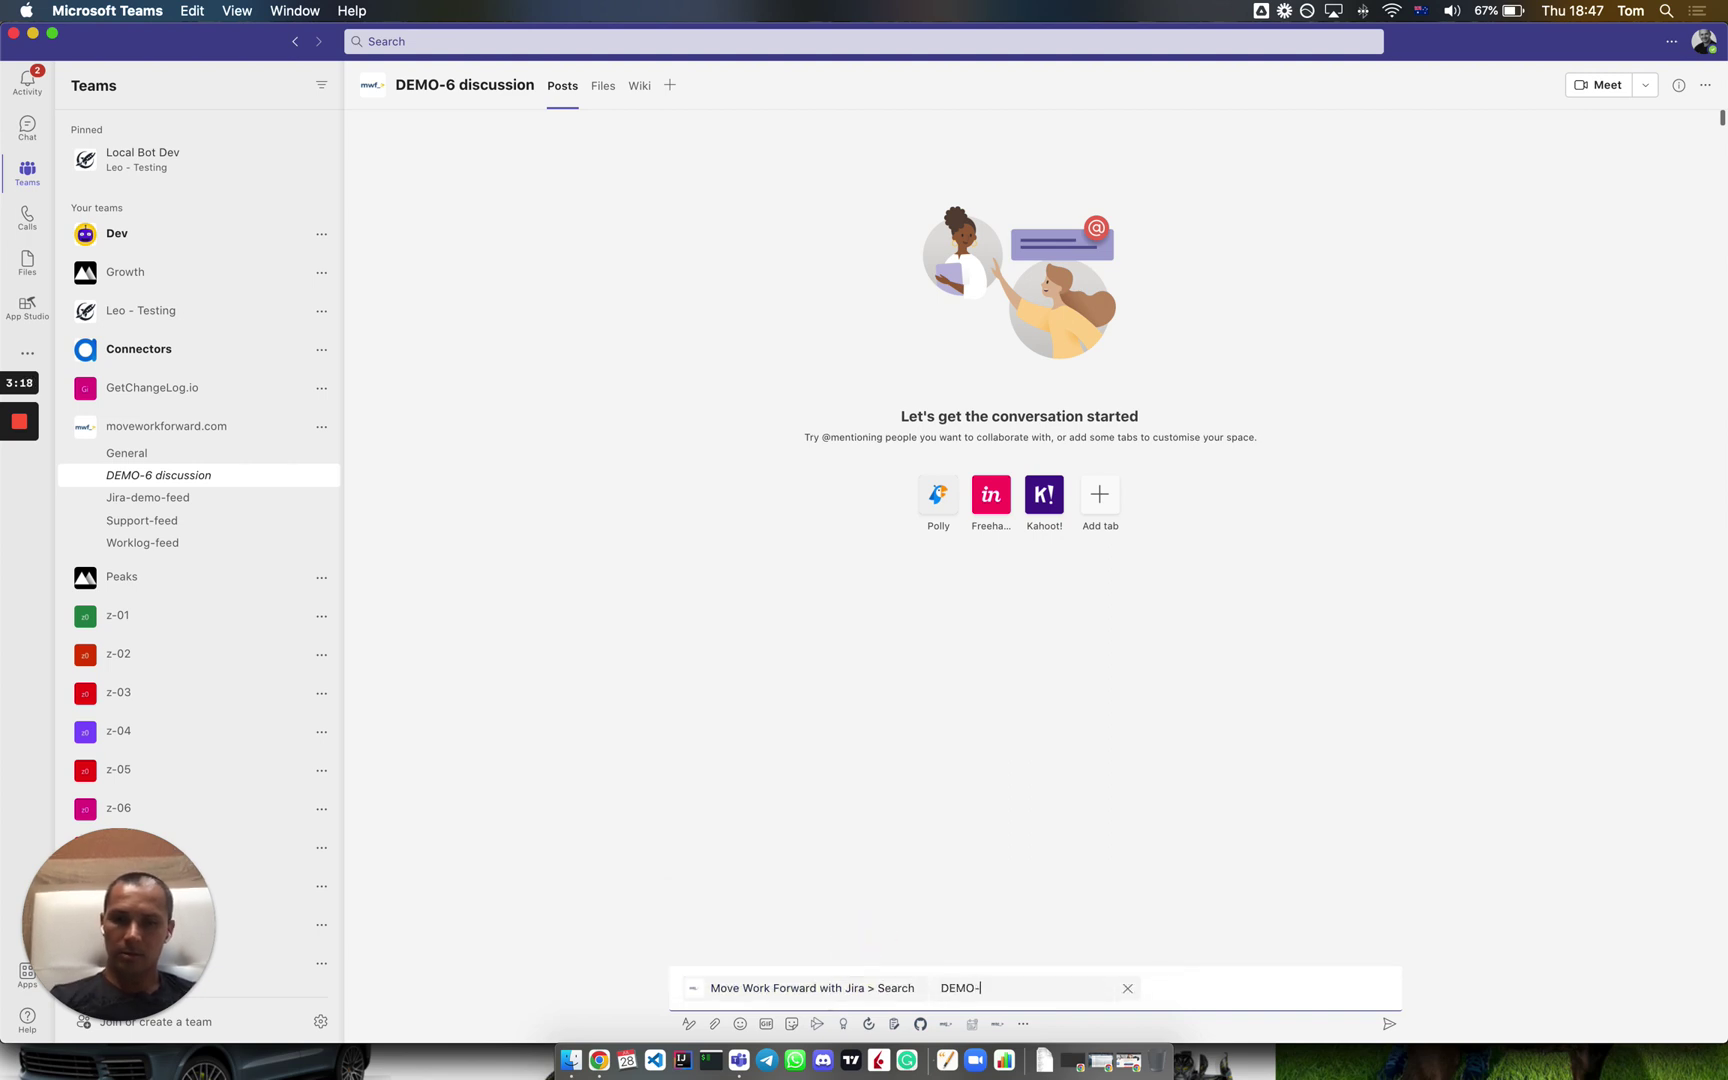
text(66)
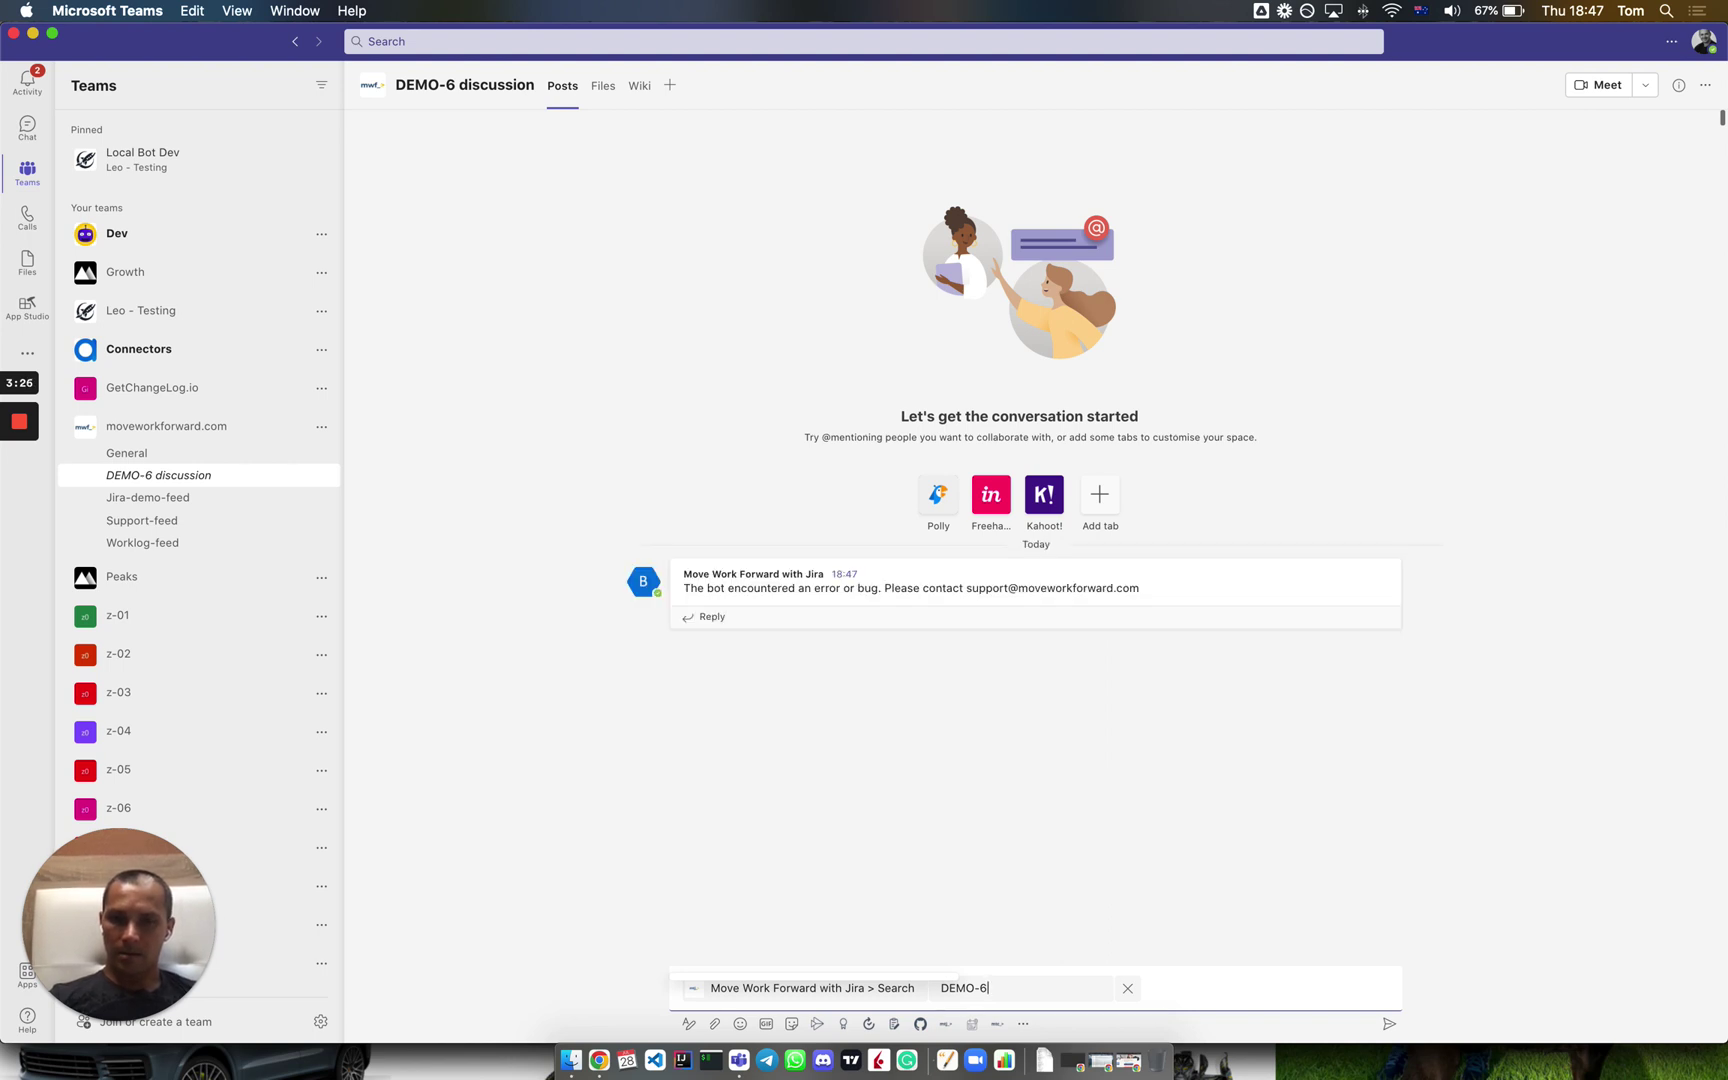
key(Return)
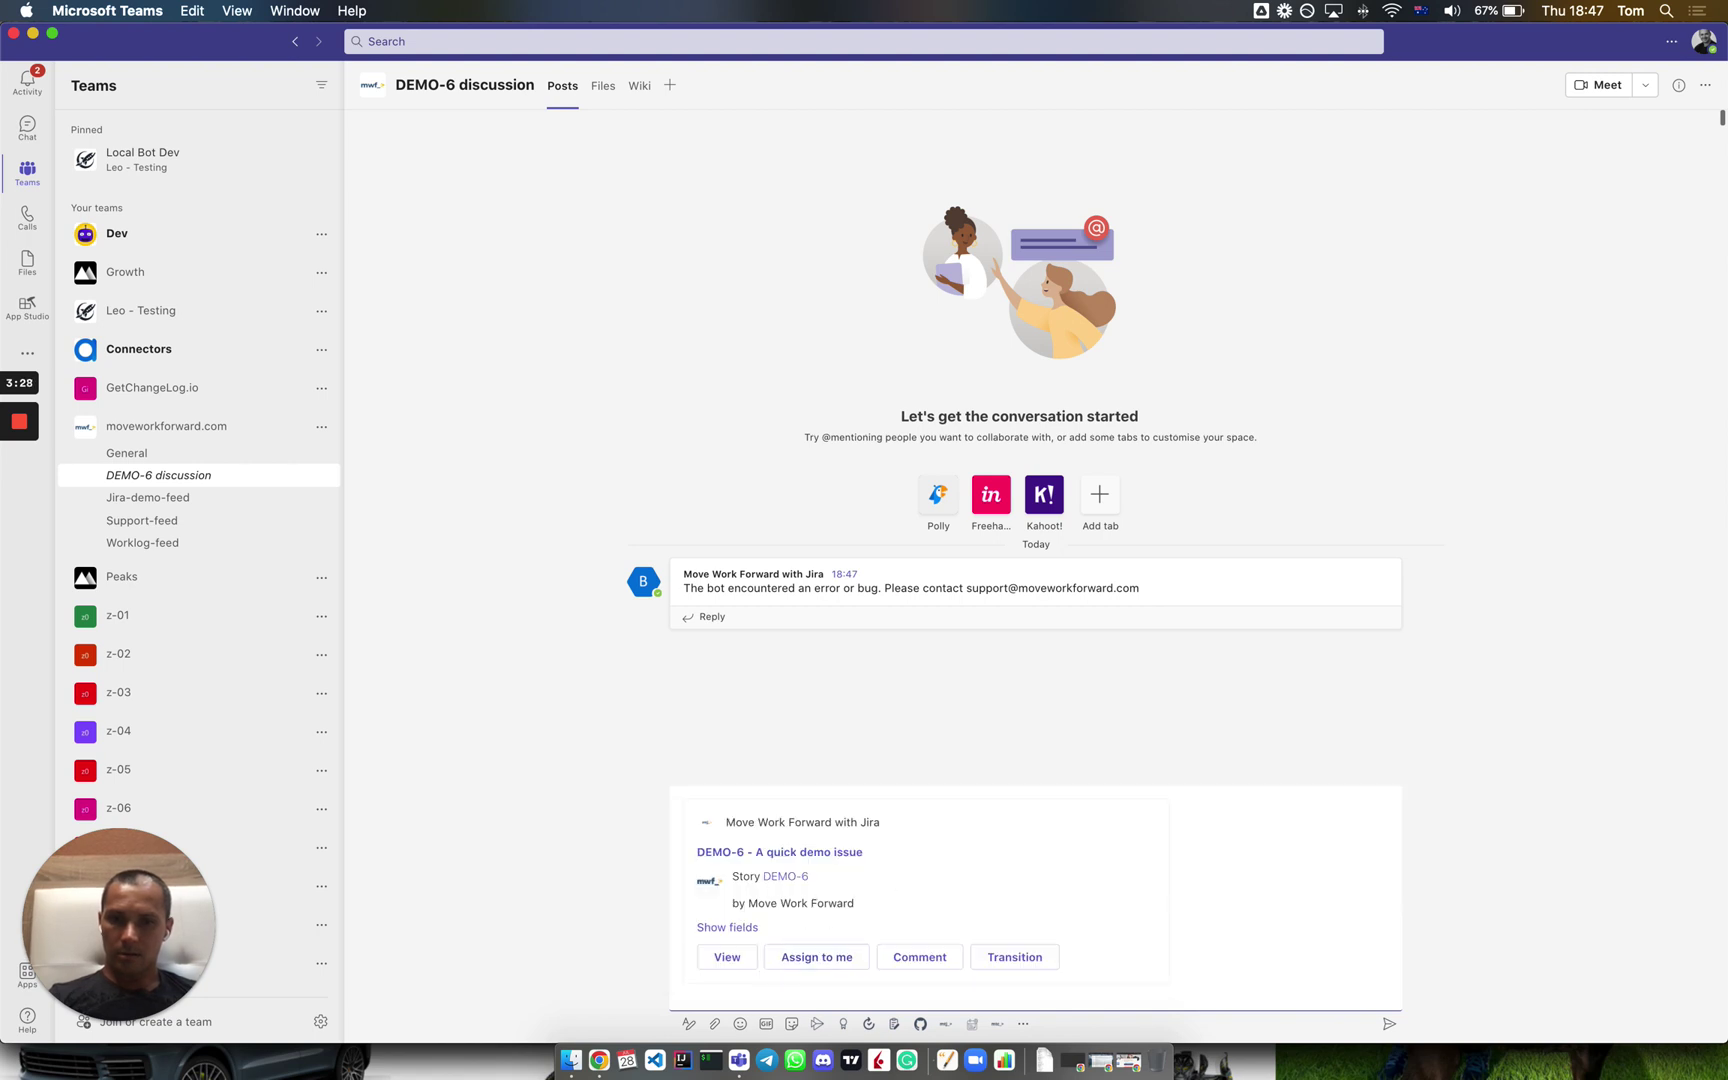
key(Return)
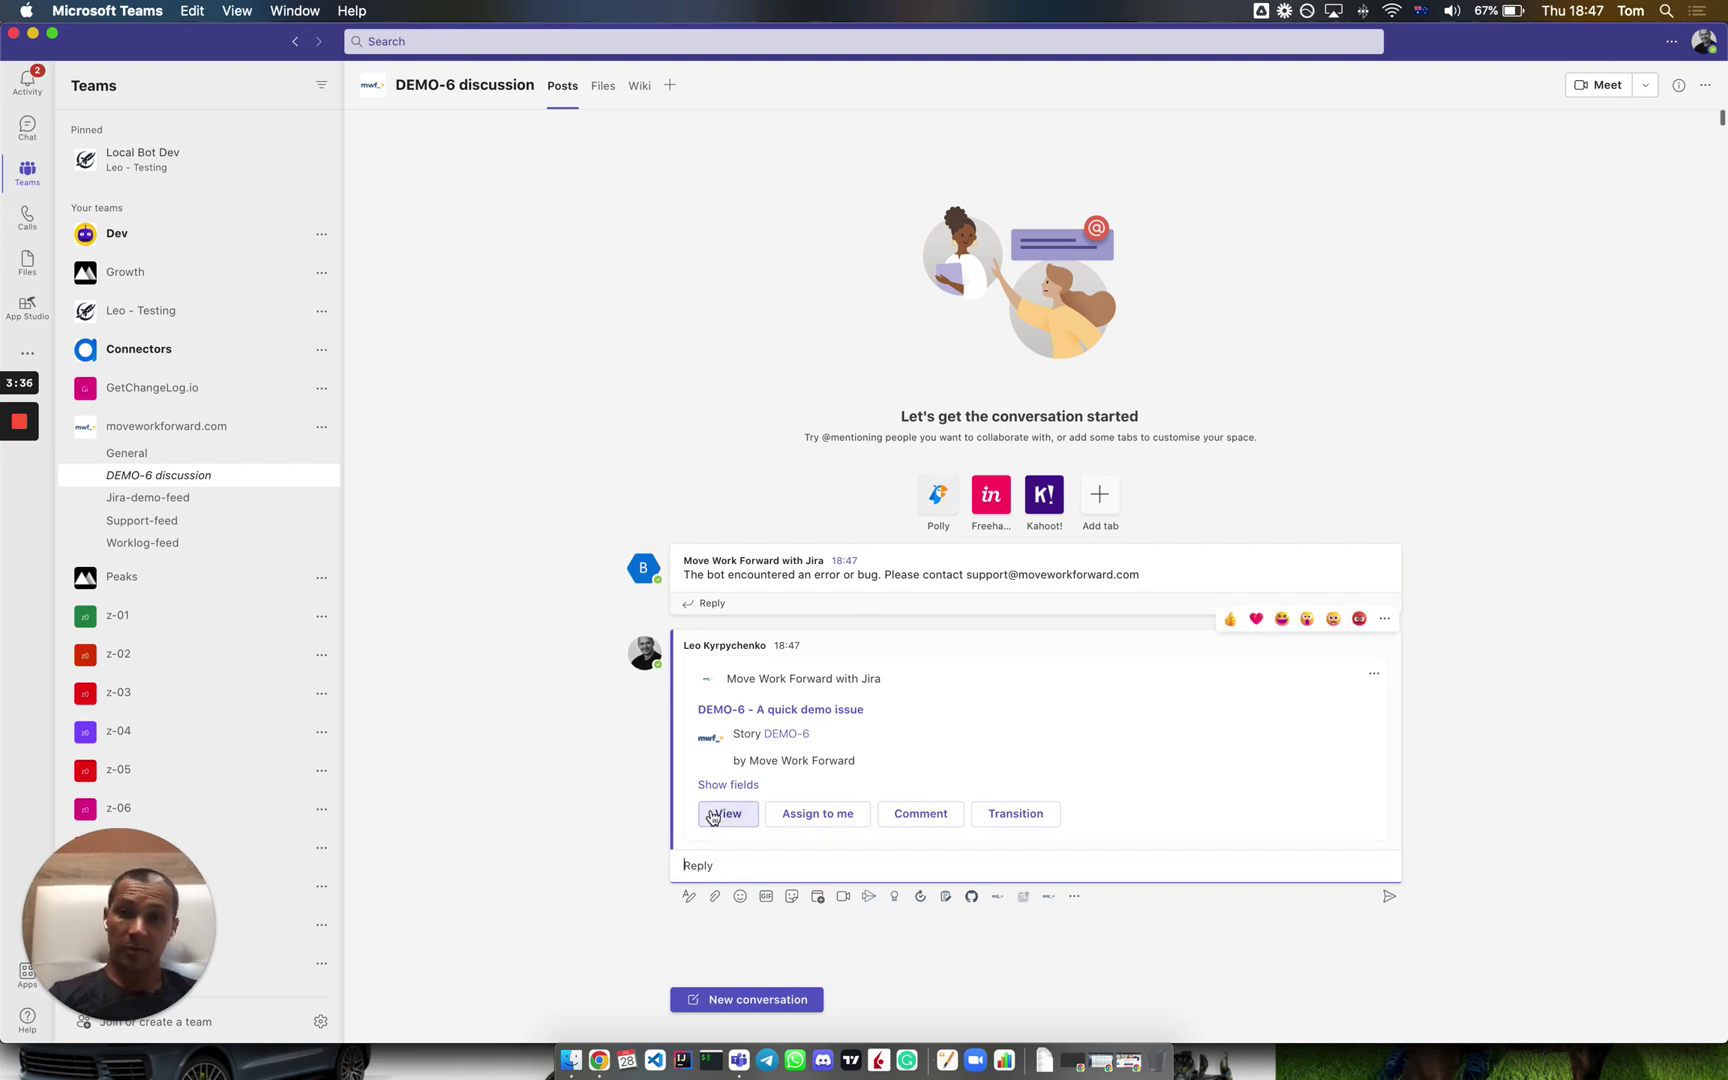
- View the Demo project filter's Jira issue list embedded in the Jira-demo-feed channel
key(super+Tab)
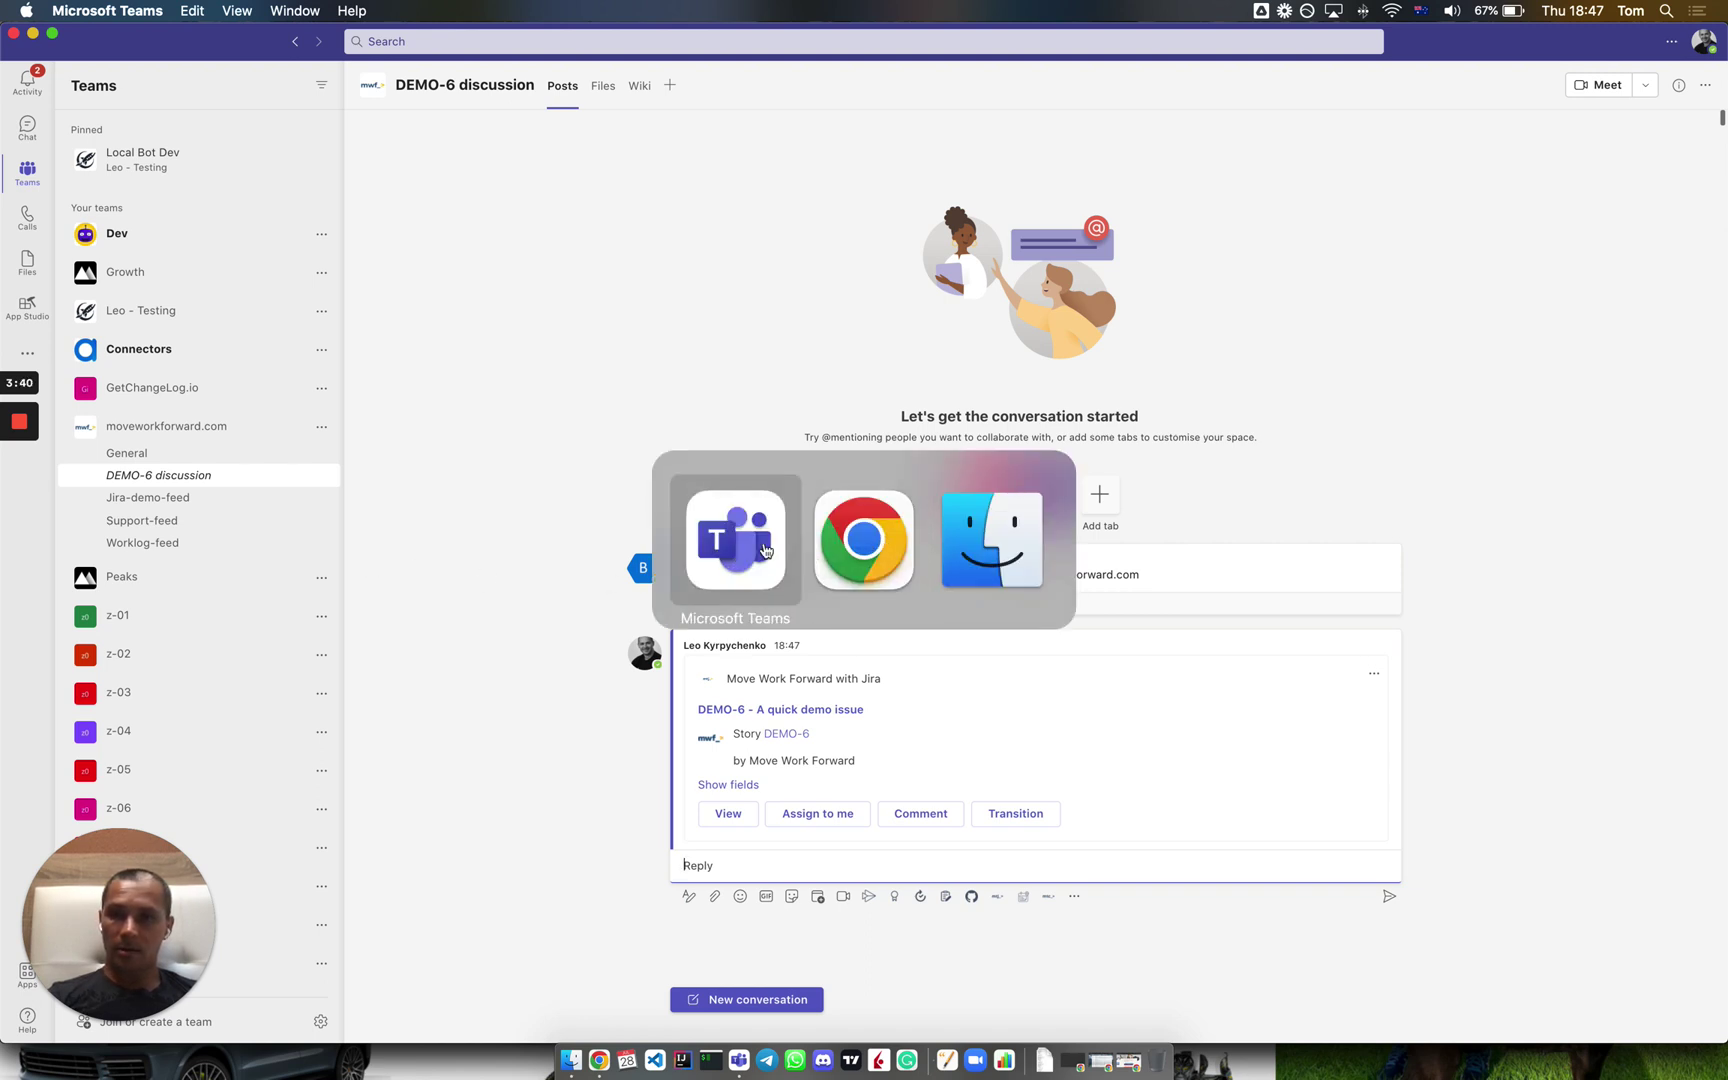
click(140, 499)
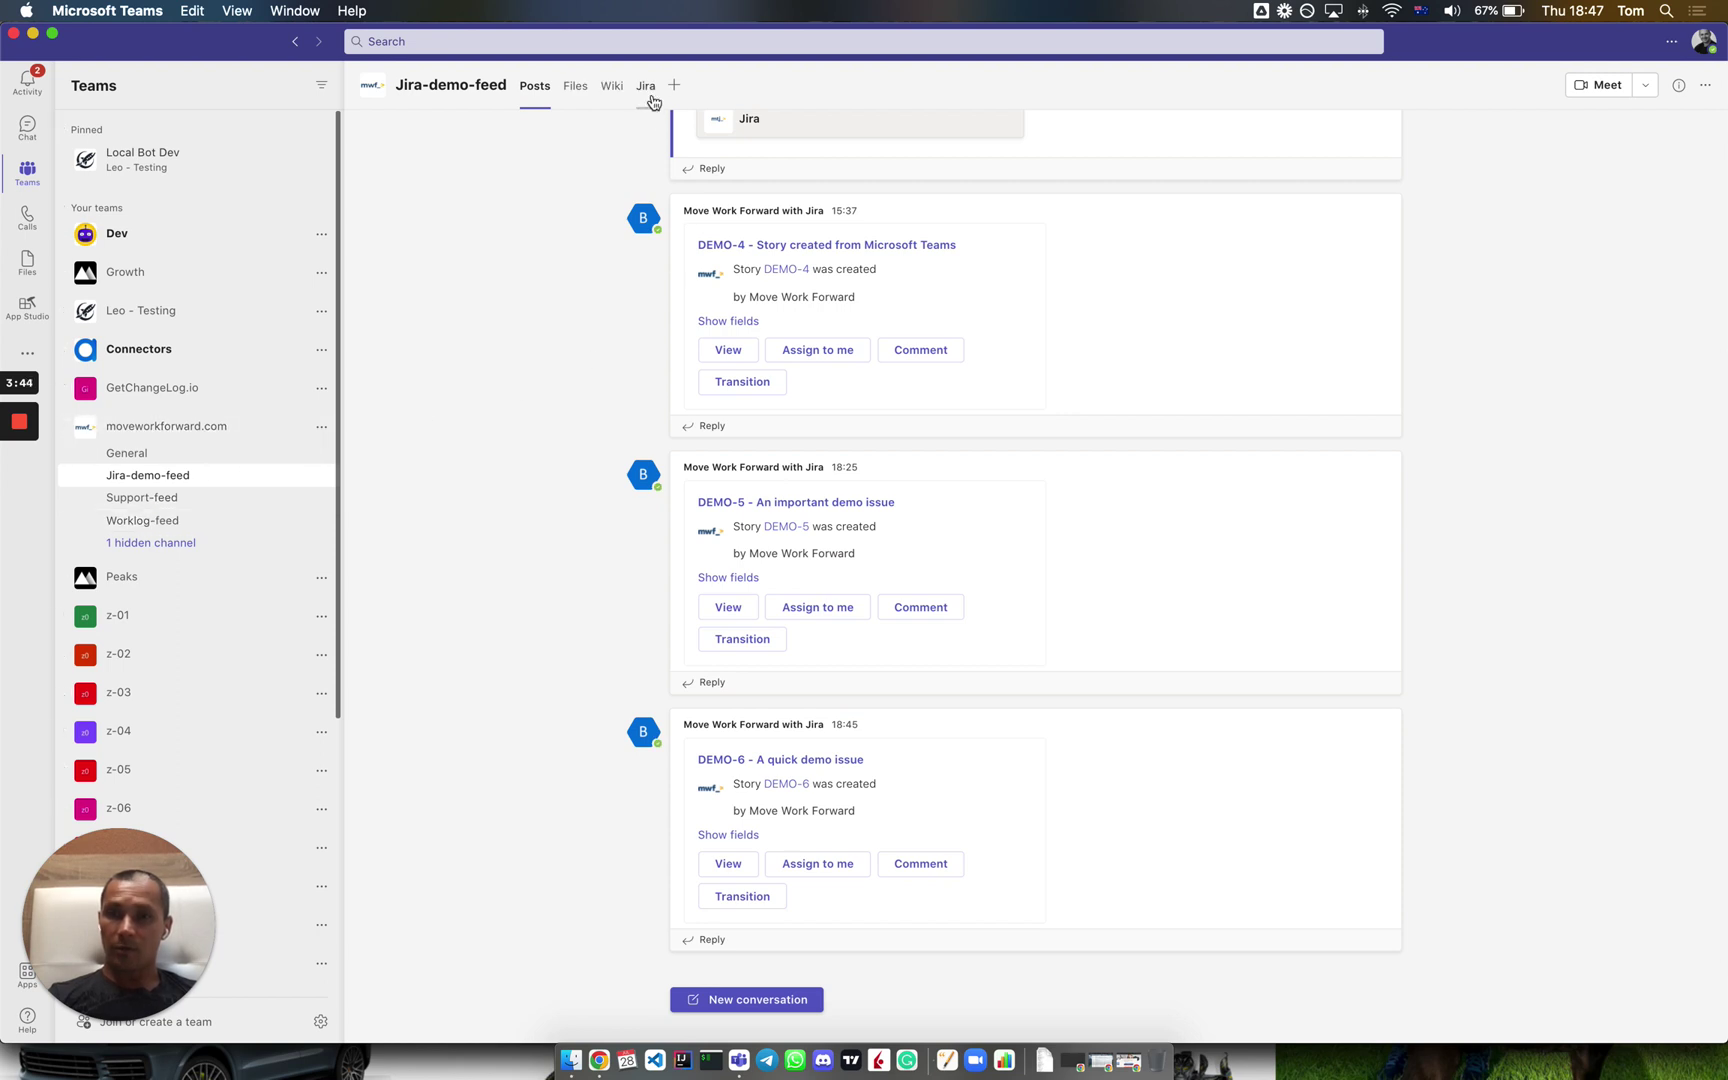
click(648, 90)
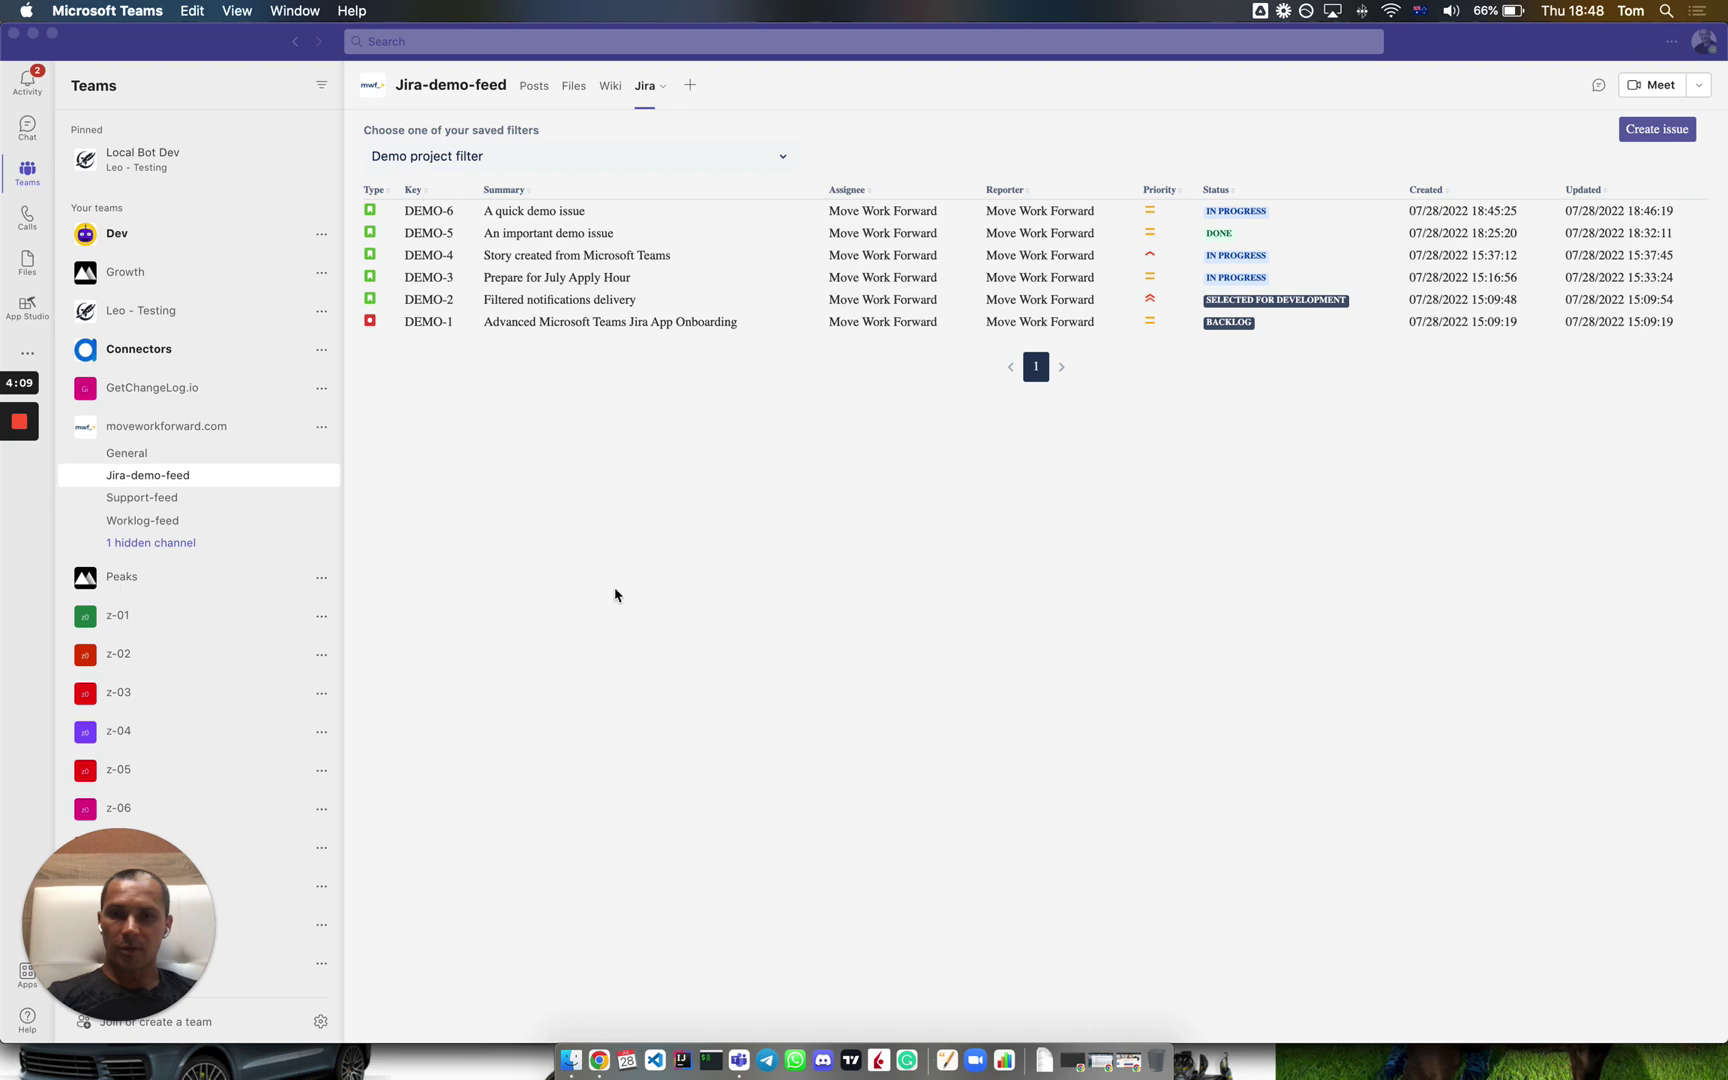
- Switch to Chrome, close the Teams launcher page, and view Demo Service Management's queue of all open tickets
key(super+Tab)
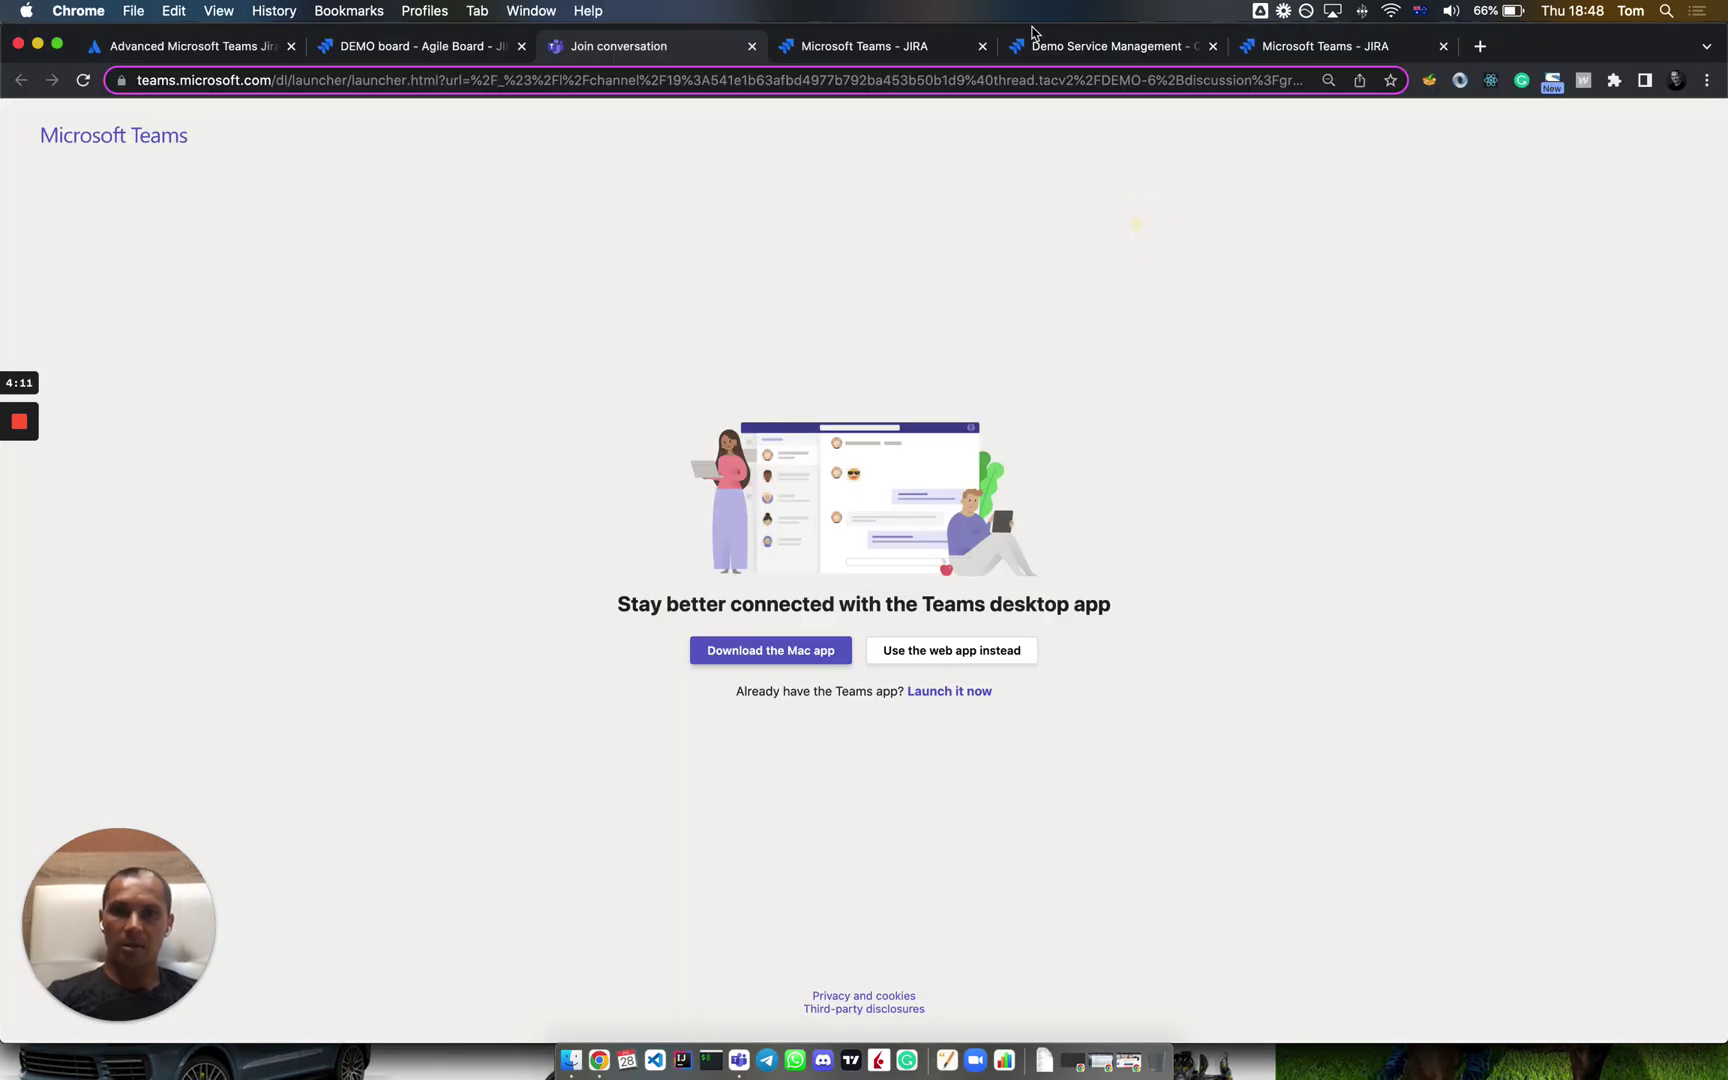
key(super+w)
click(885, 47)
click(1110, 47)
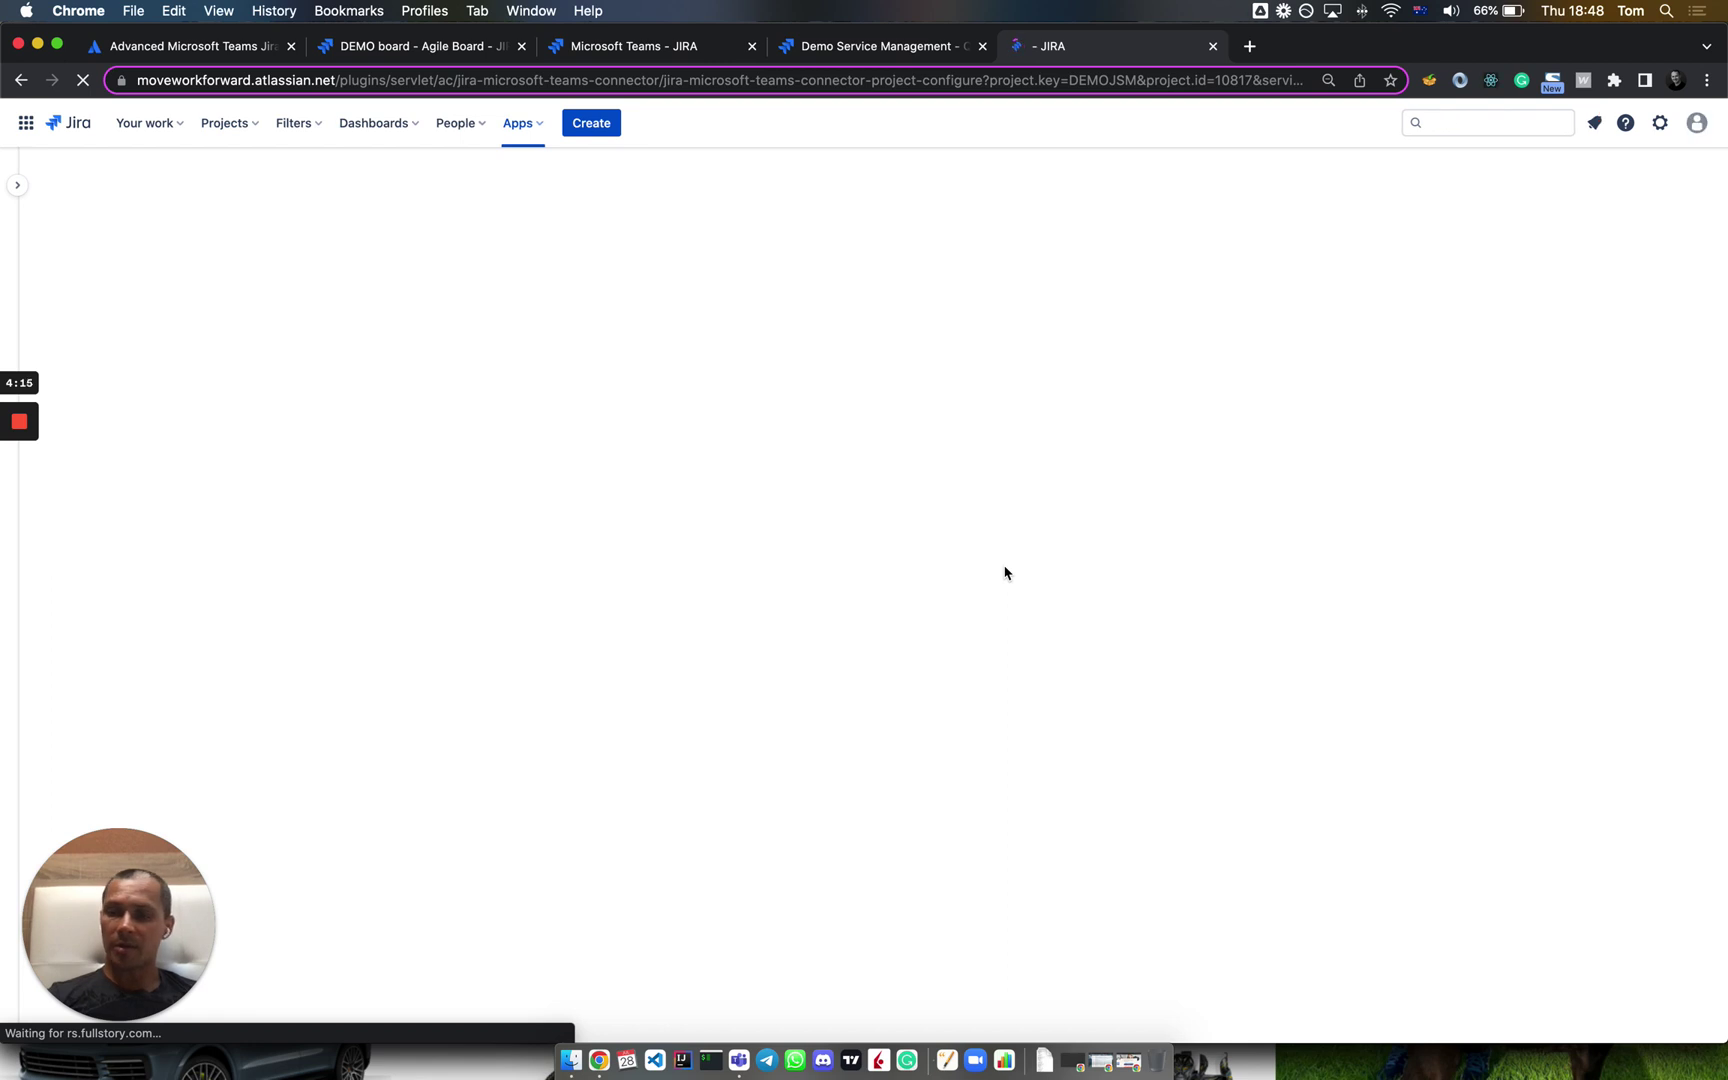
click(858, 46)
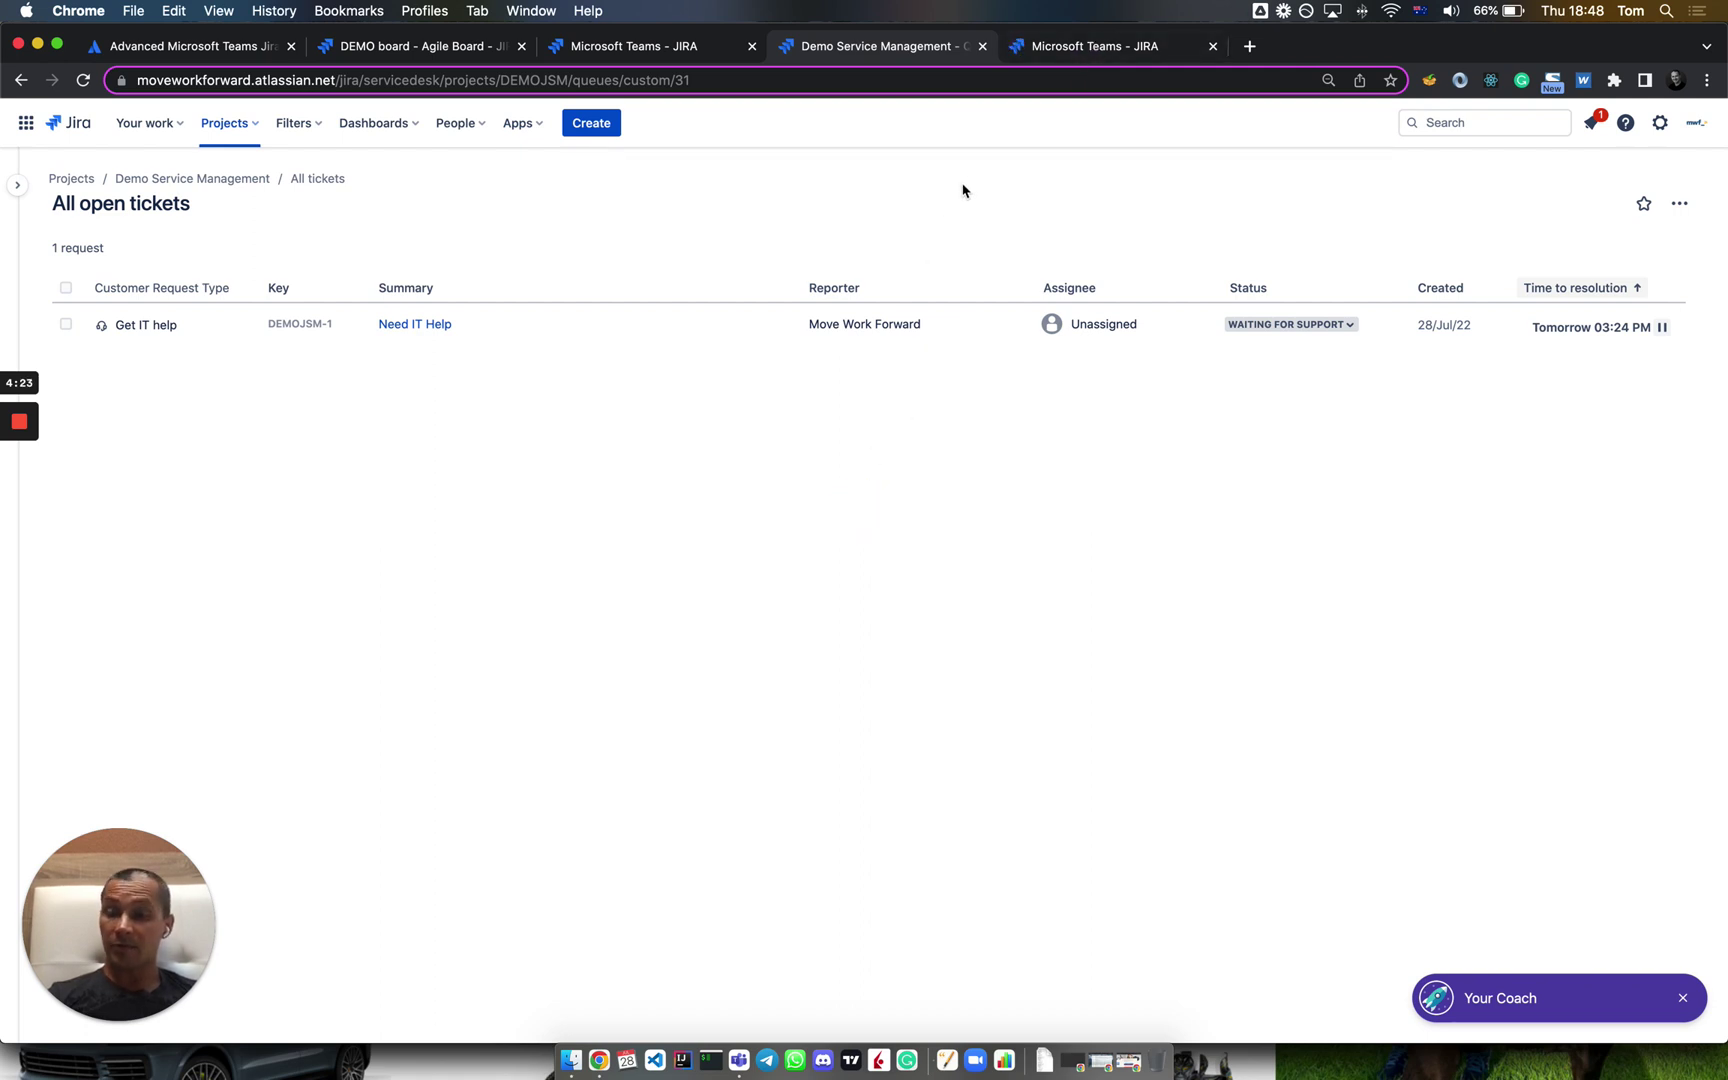
- Edit the Support feed rule's message fields: place Time to resolution after Created, remove Time to first response, and save the rule
click(1058, 52)
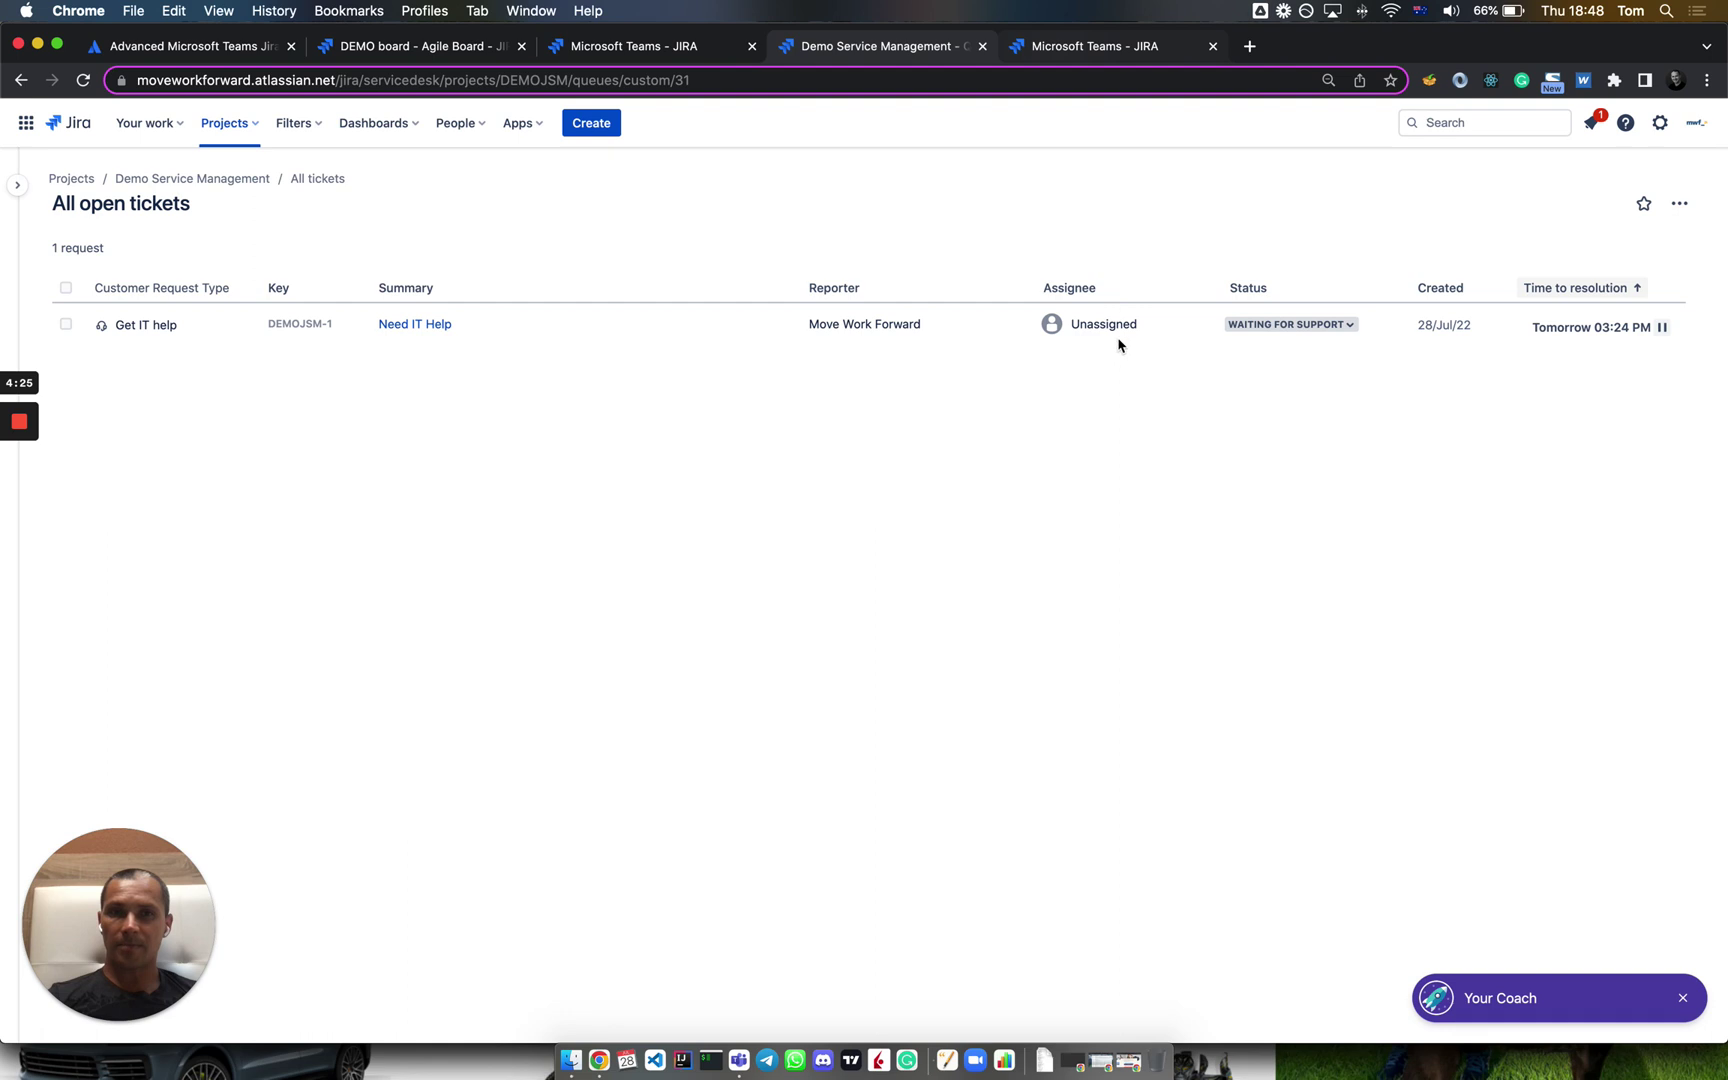
click(1594, 444)
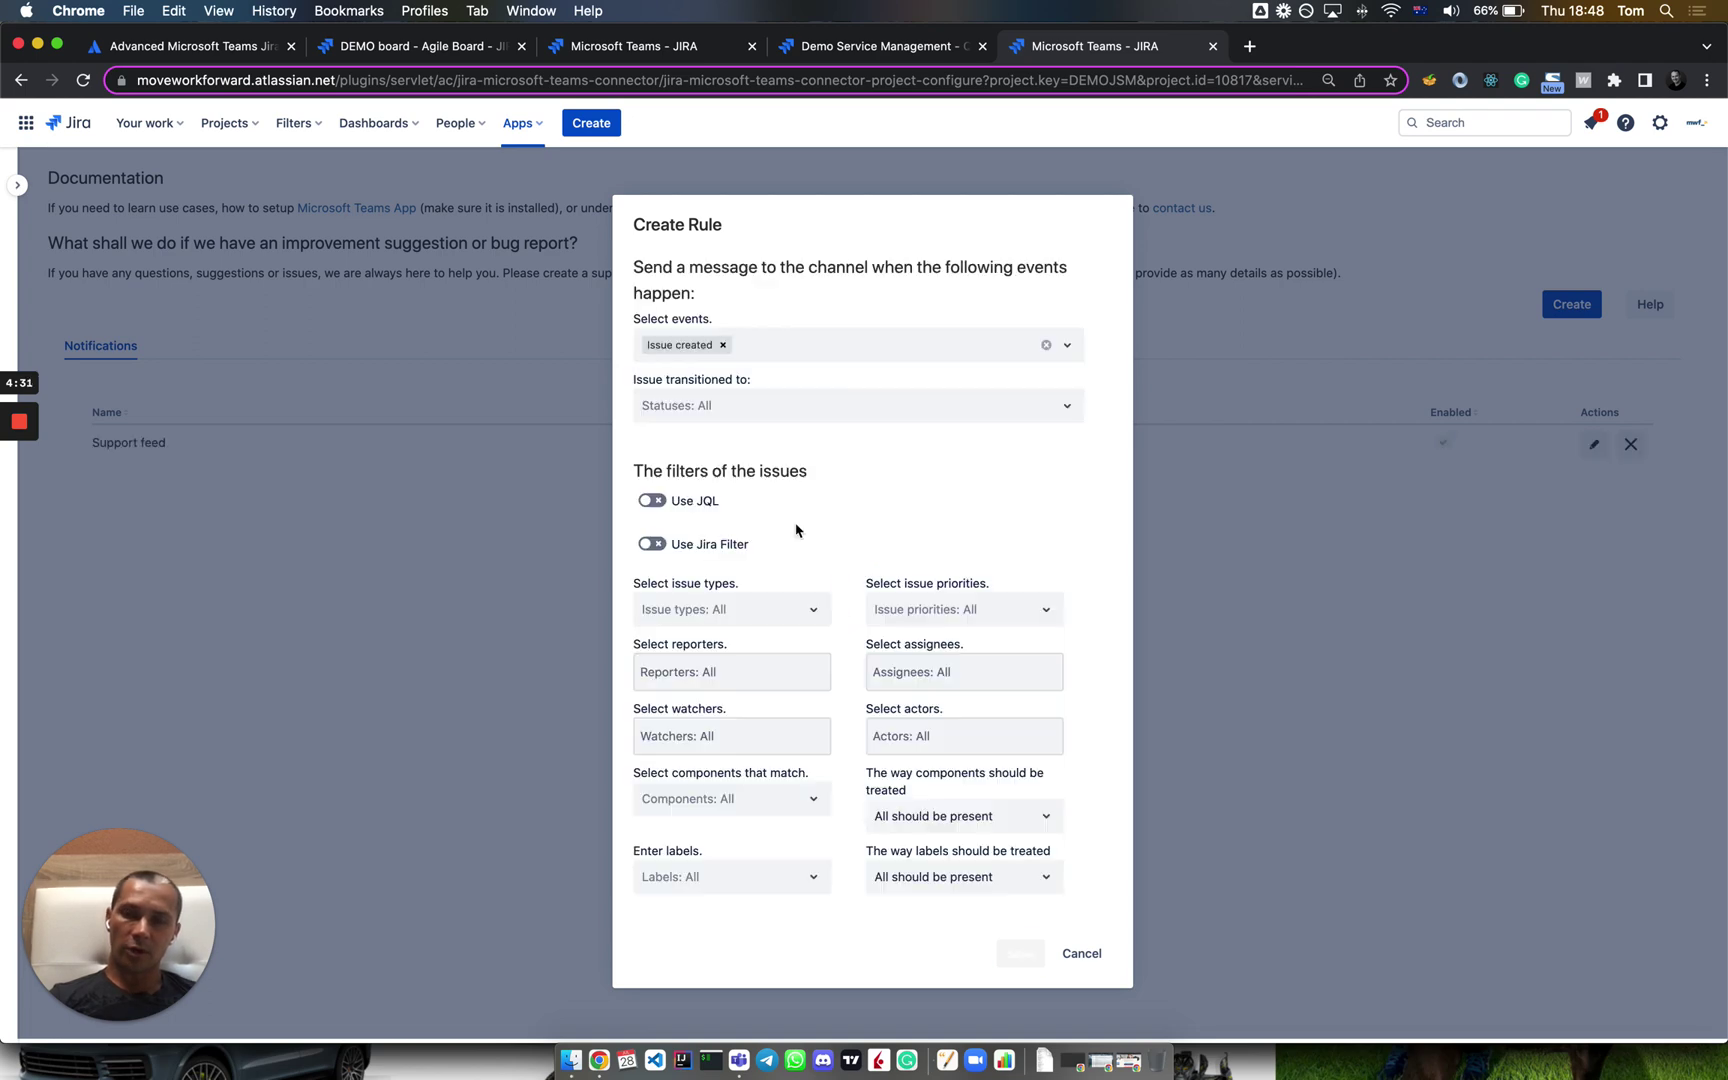
scroll(704, 432, down, 10)
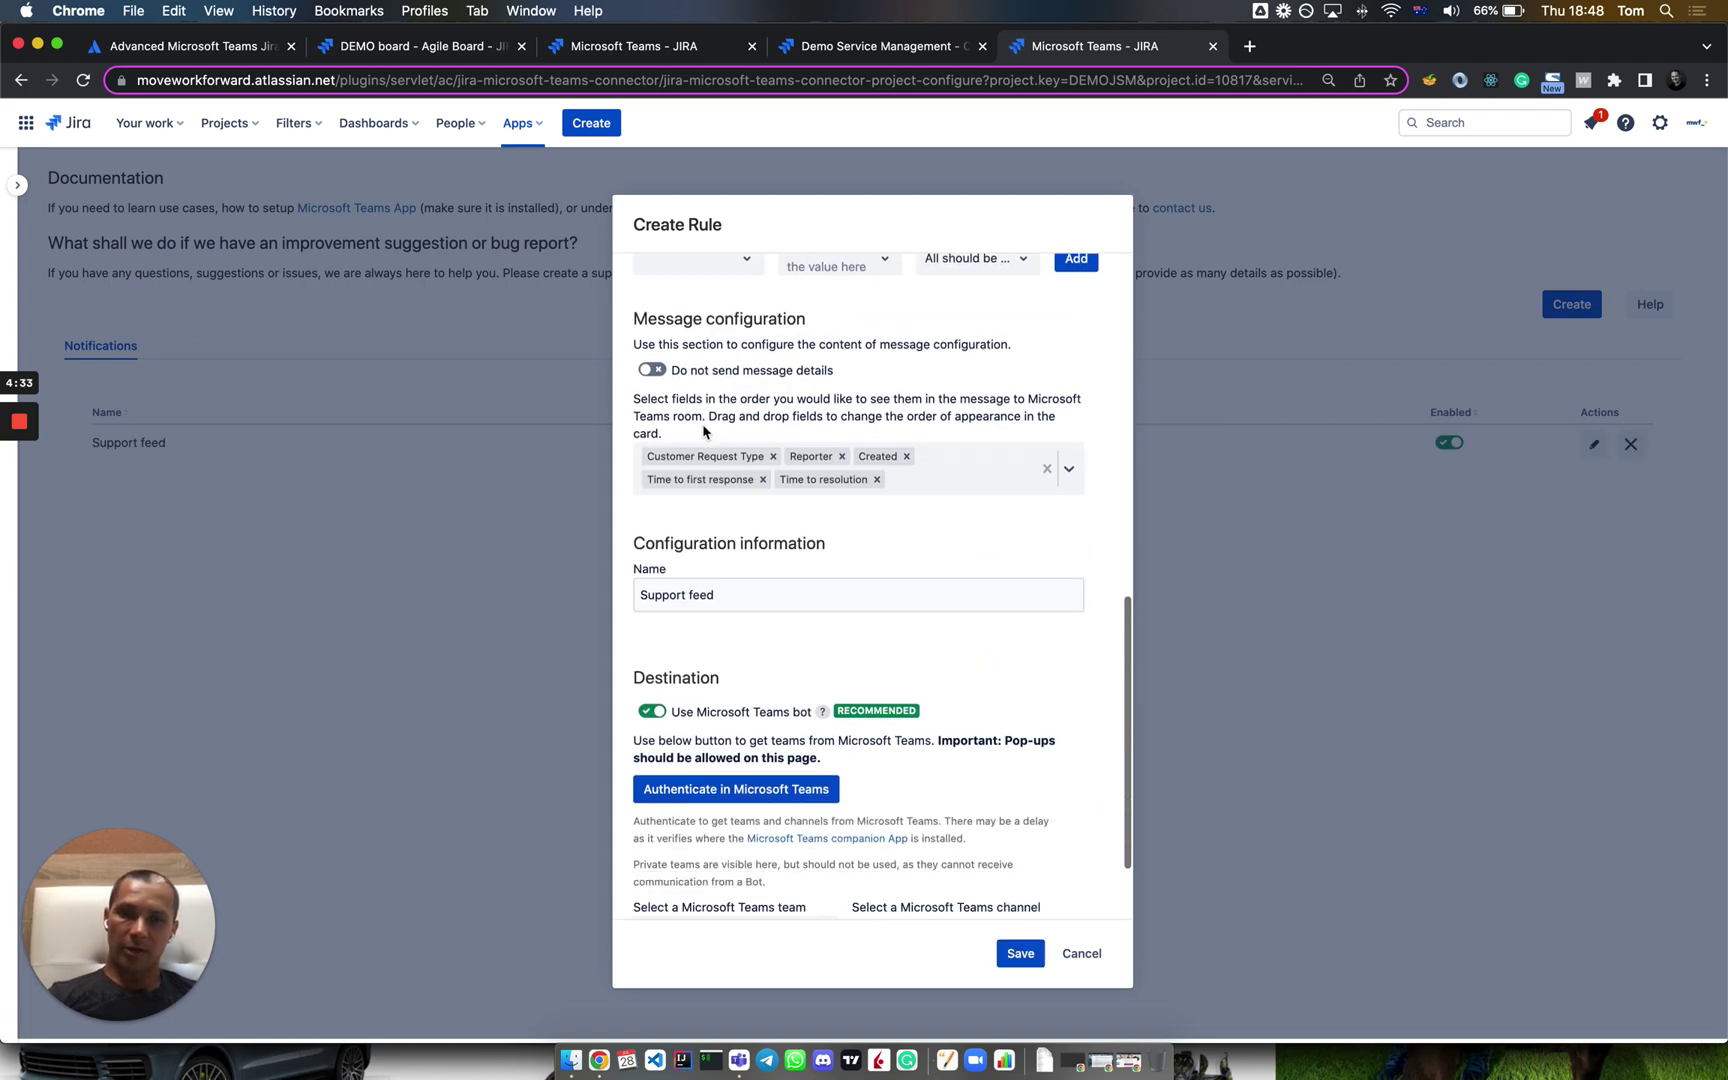
scroll(790, 580, up, 1)
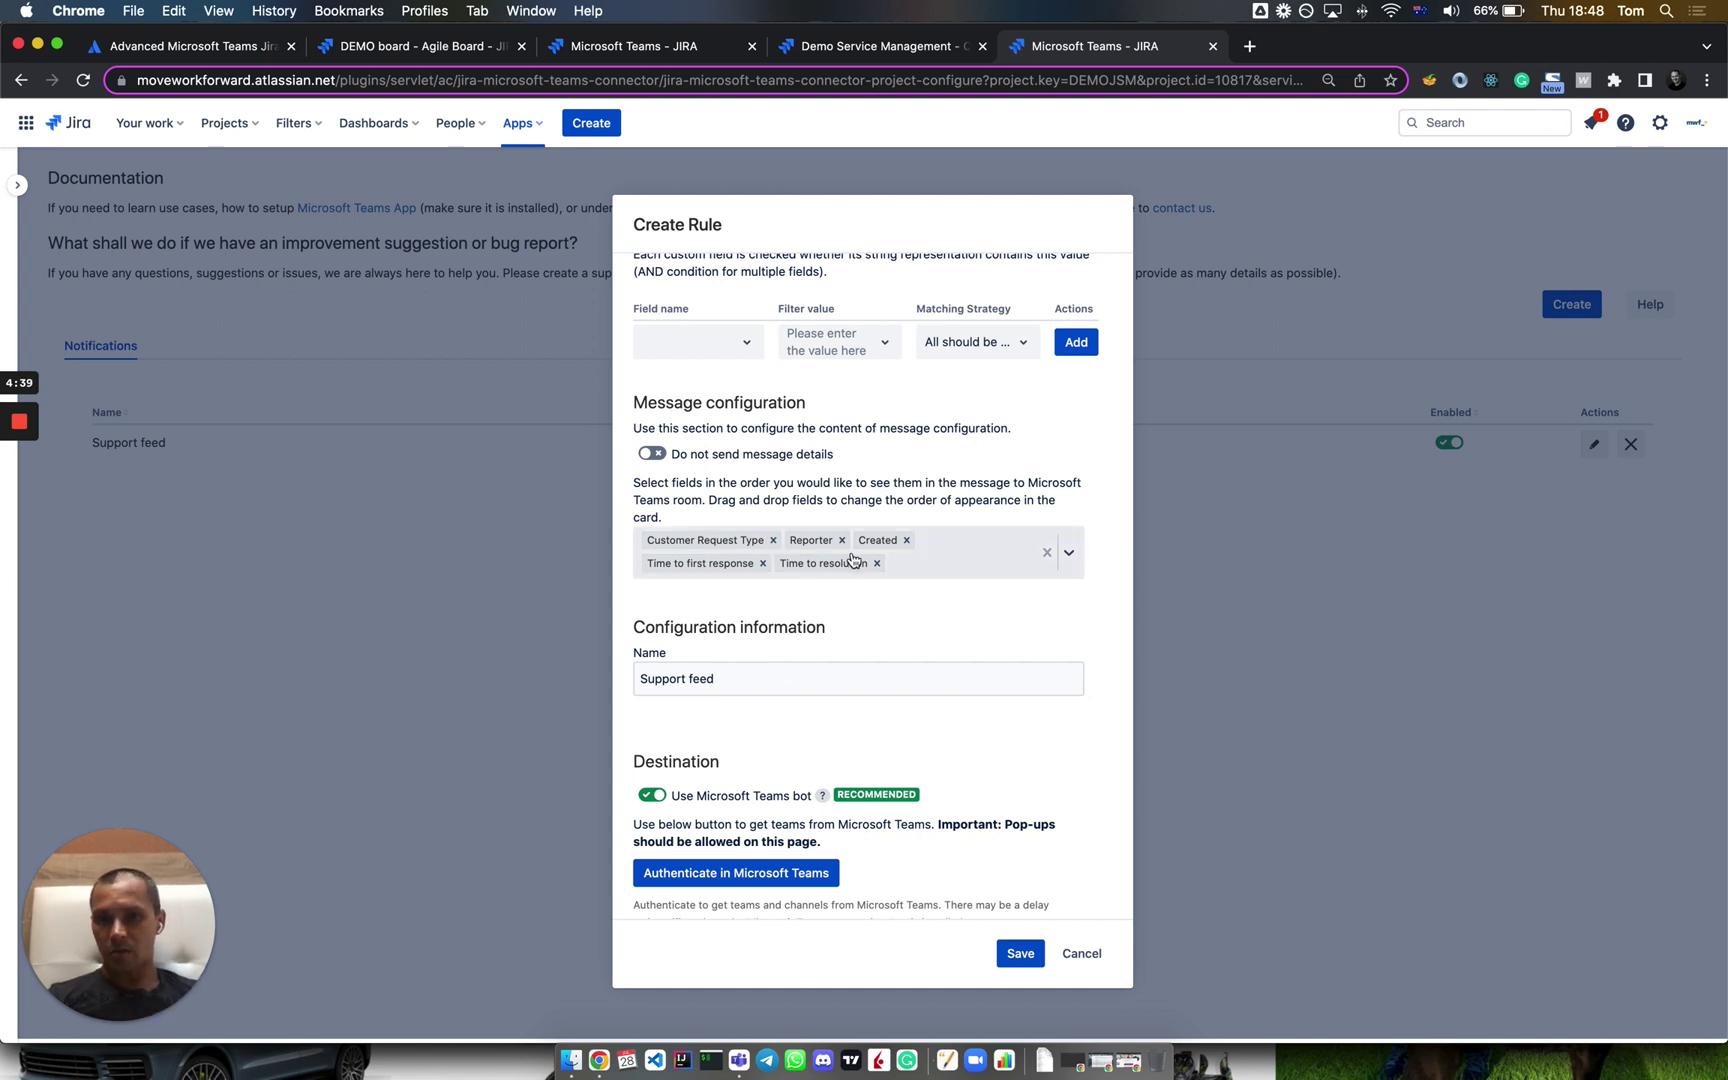
drag(830, 563, 928, 543)
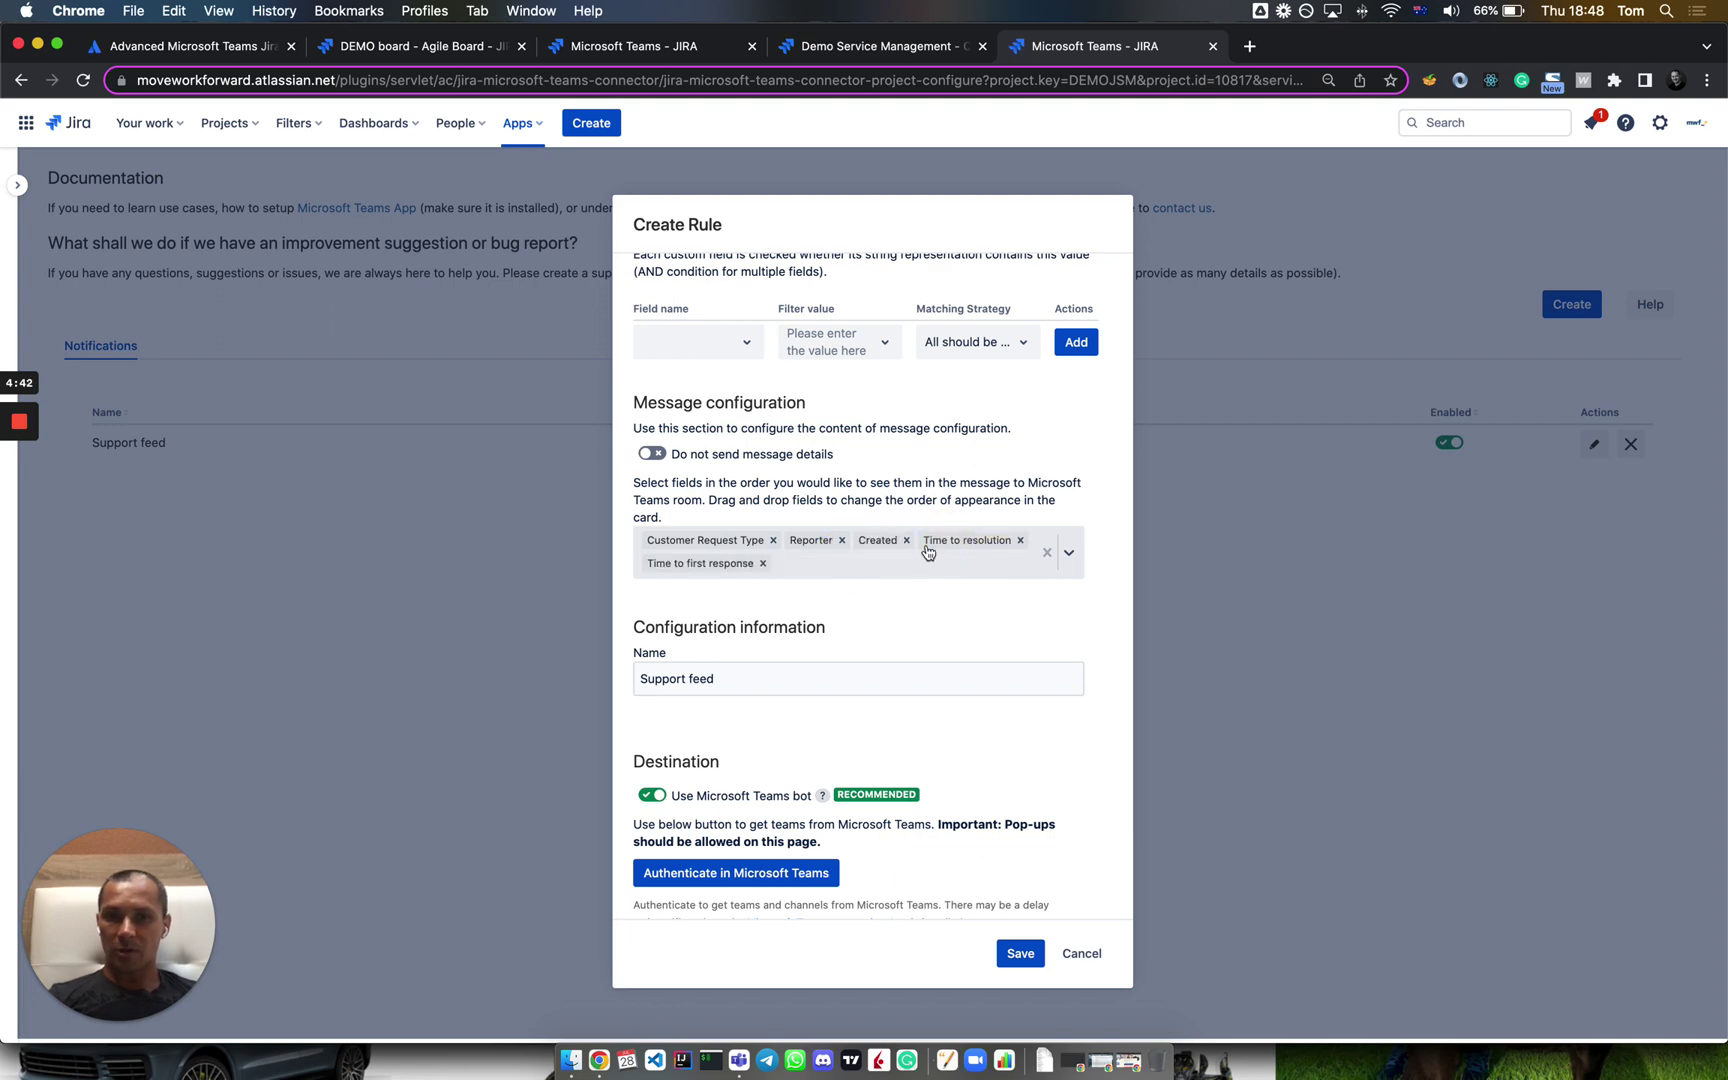
click(760, 564)
scroll(740, 818, down, 3)
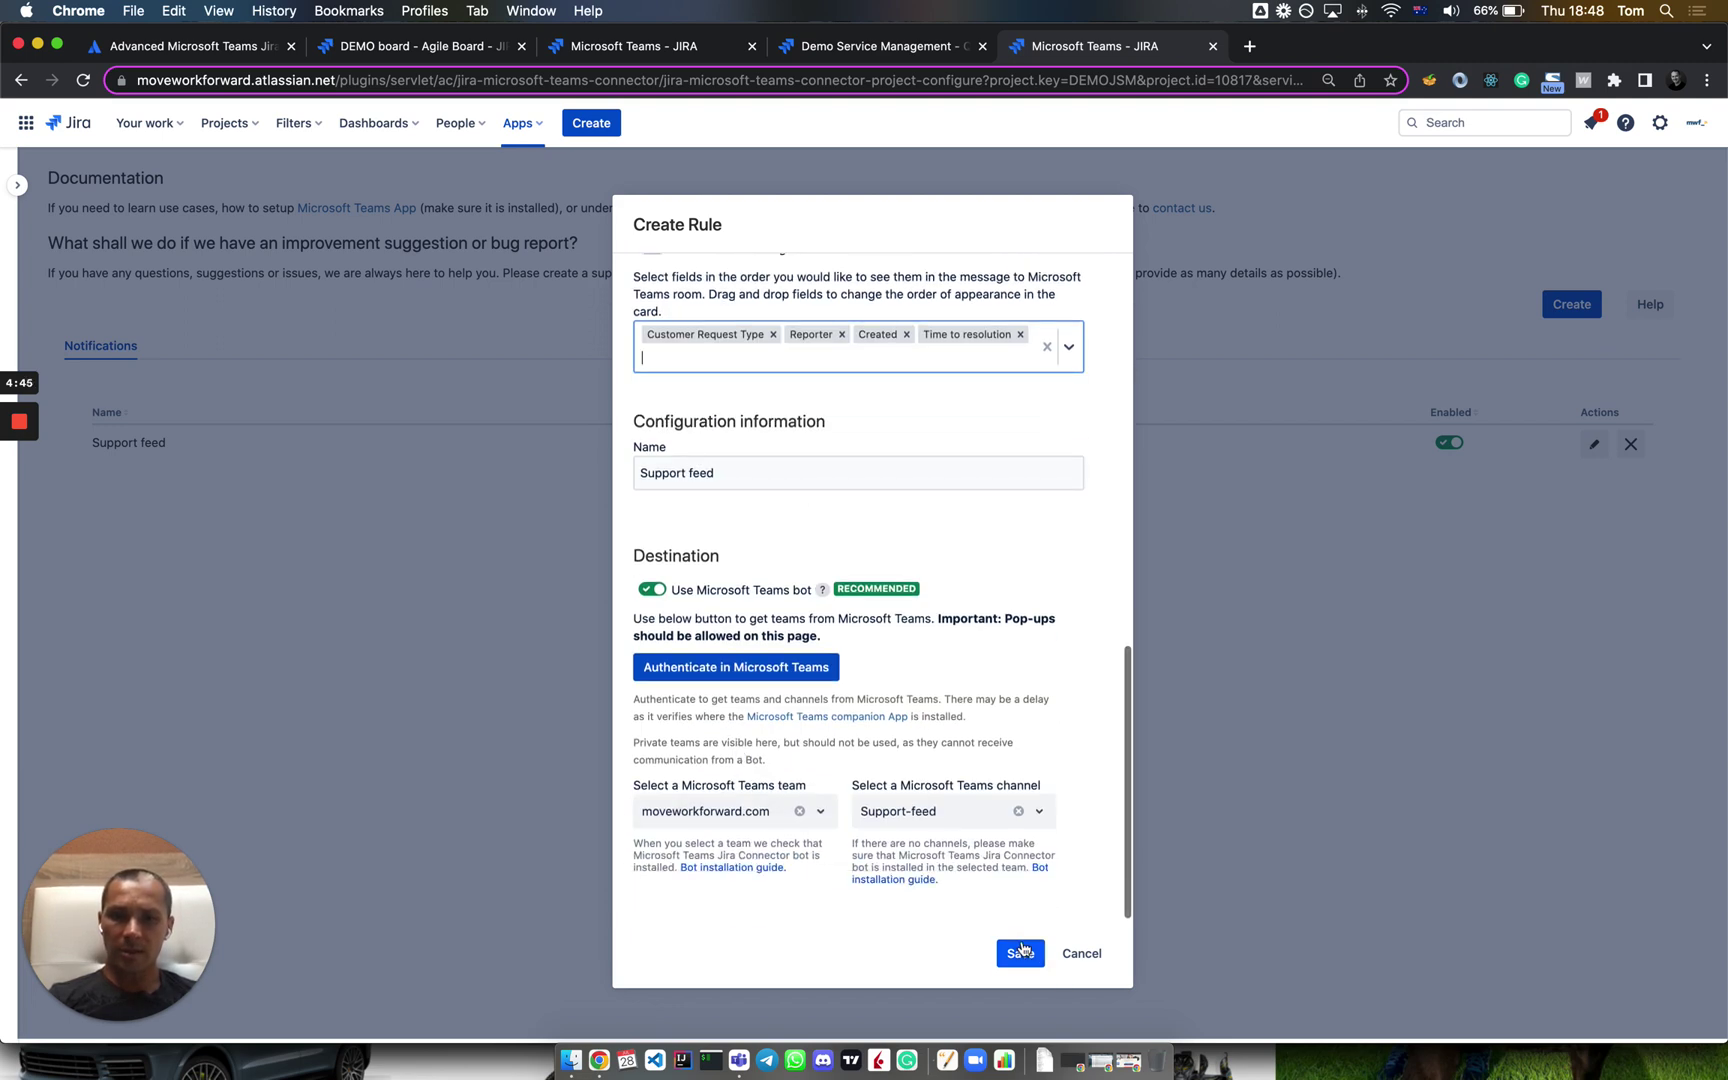
click(1020, 952)
- Create a Demo Service Management "Request a new account" issue summarized "Please create a new 2FA supported account for me" and switch to Microsoft Teams
click(845, 46)
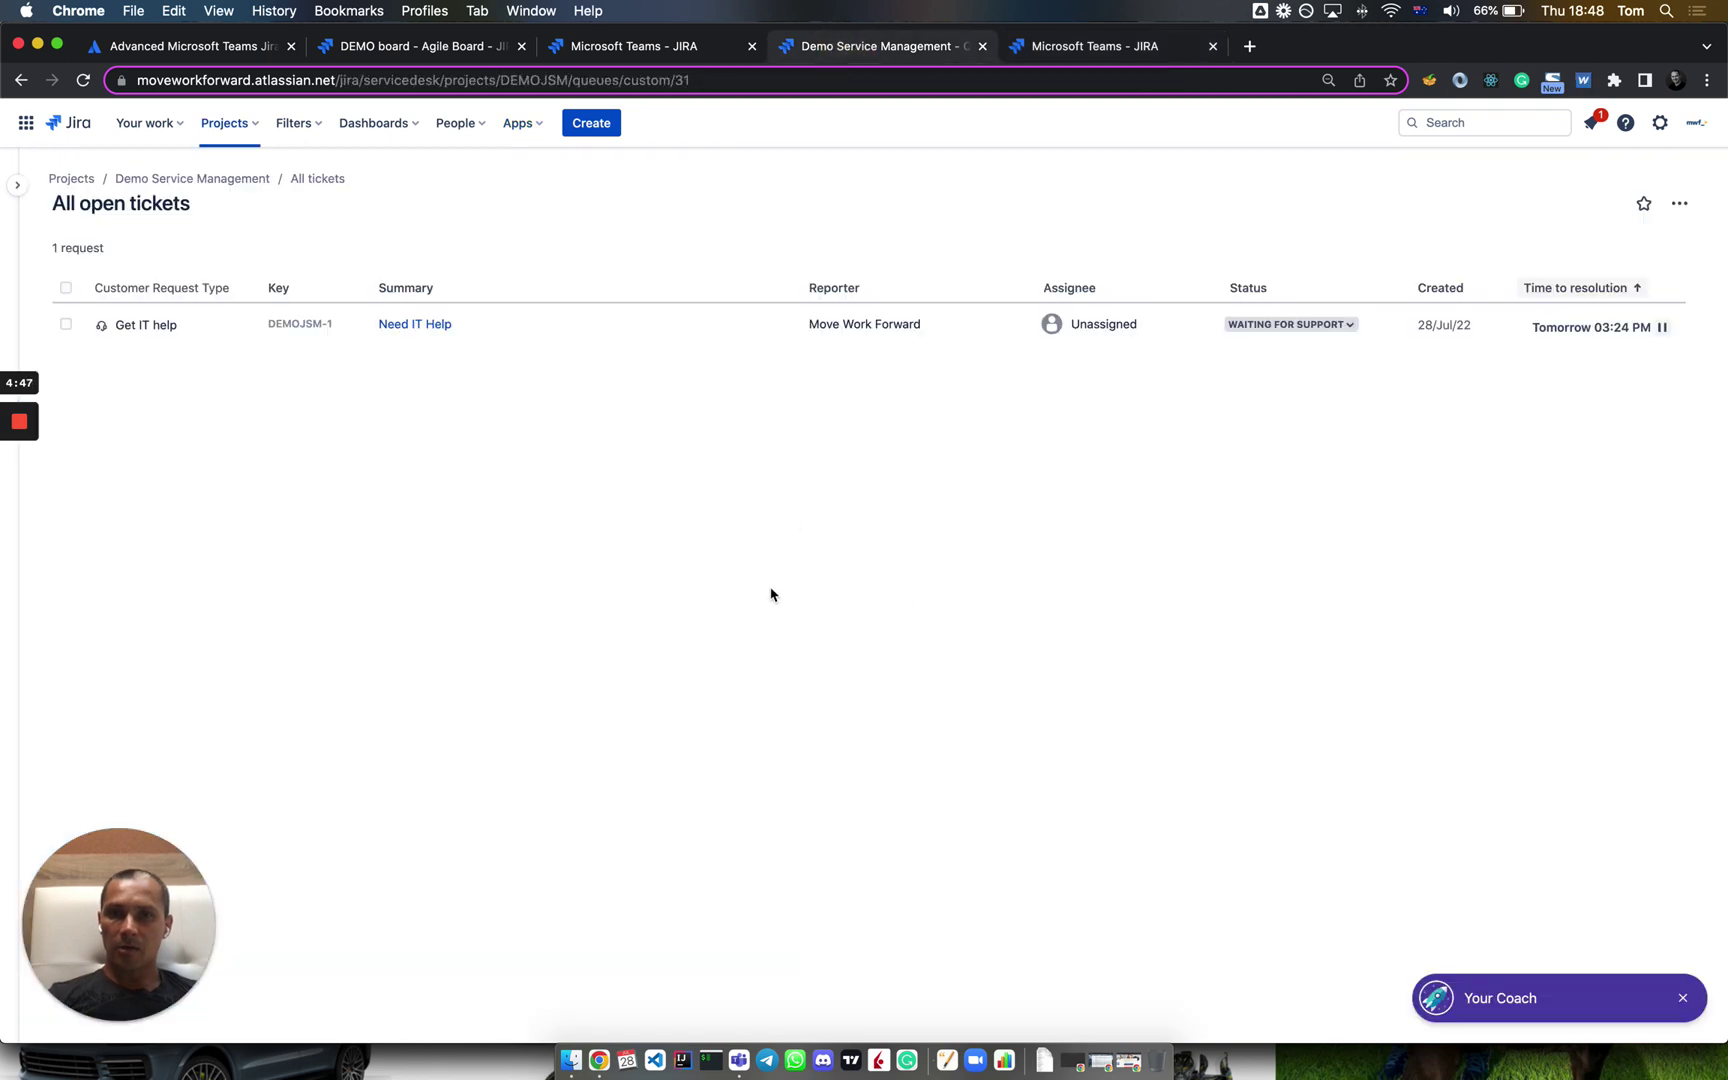
click(583, 123)
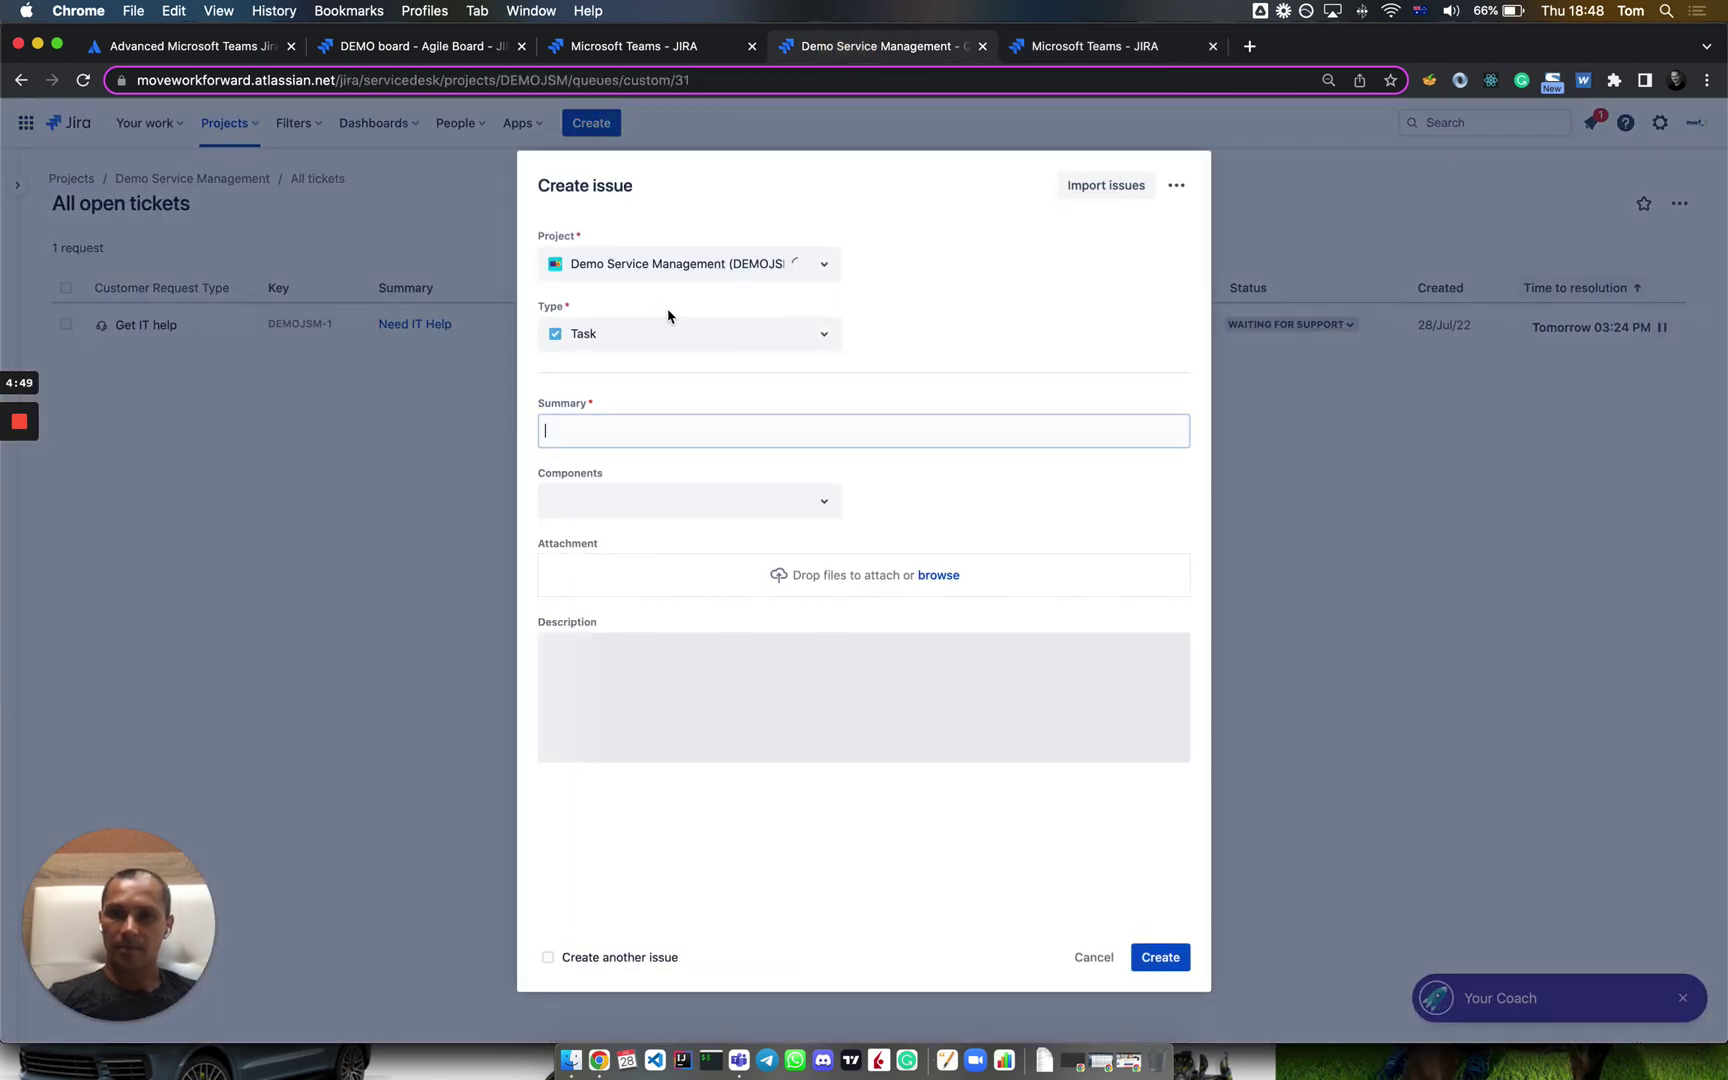
click(645, 338)
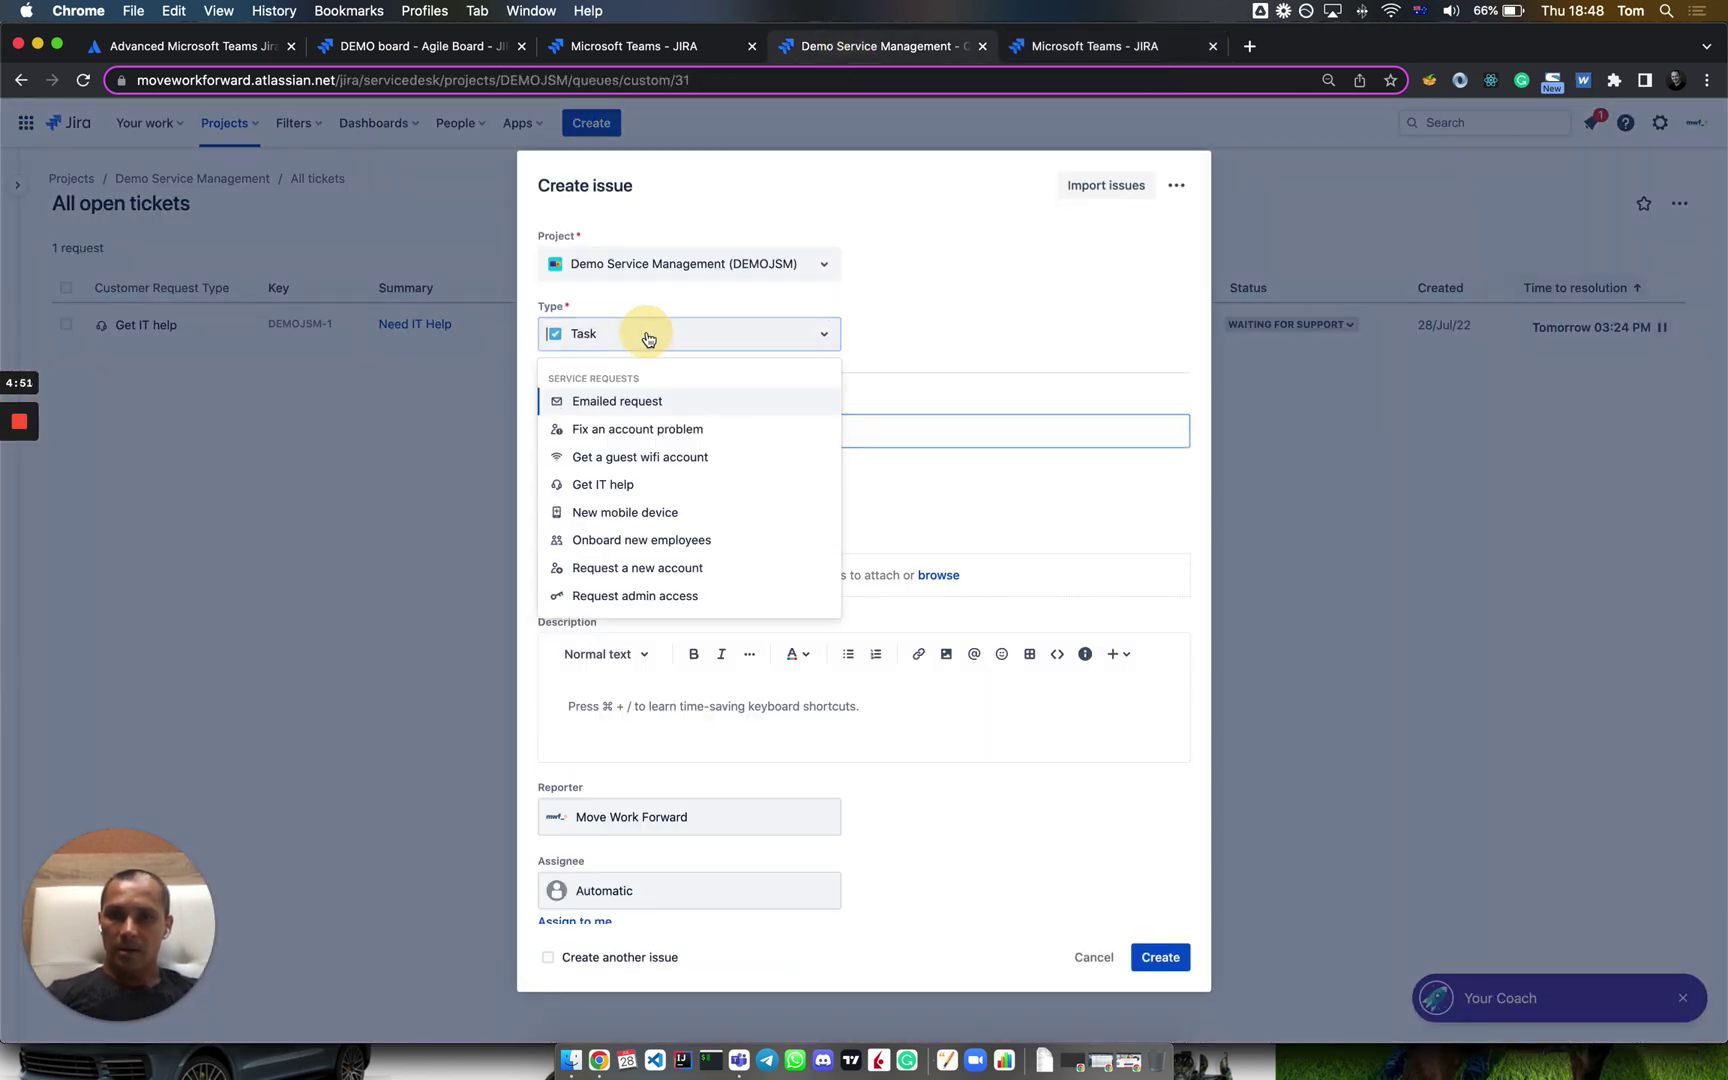
scroll(665, 495, down, 1)
click(671, 520)
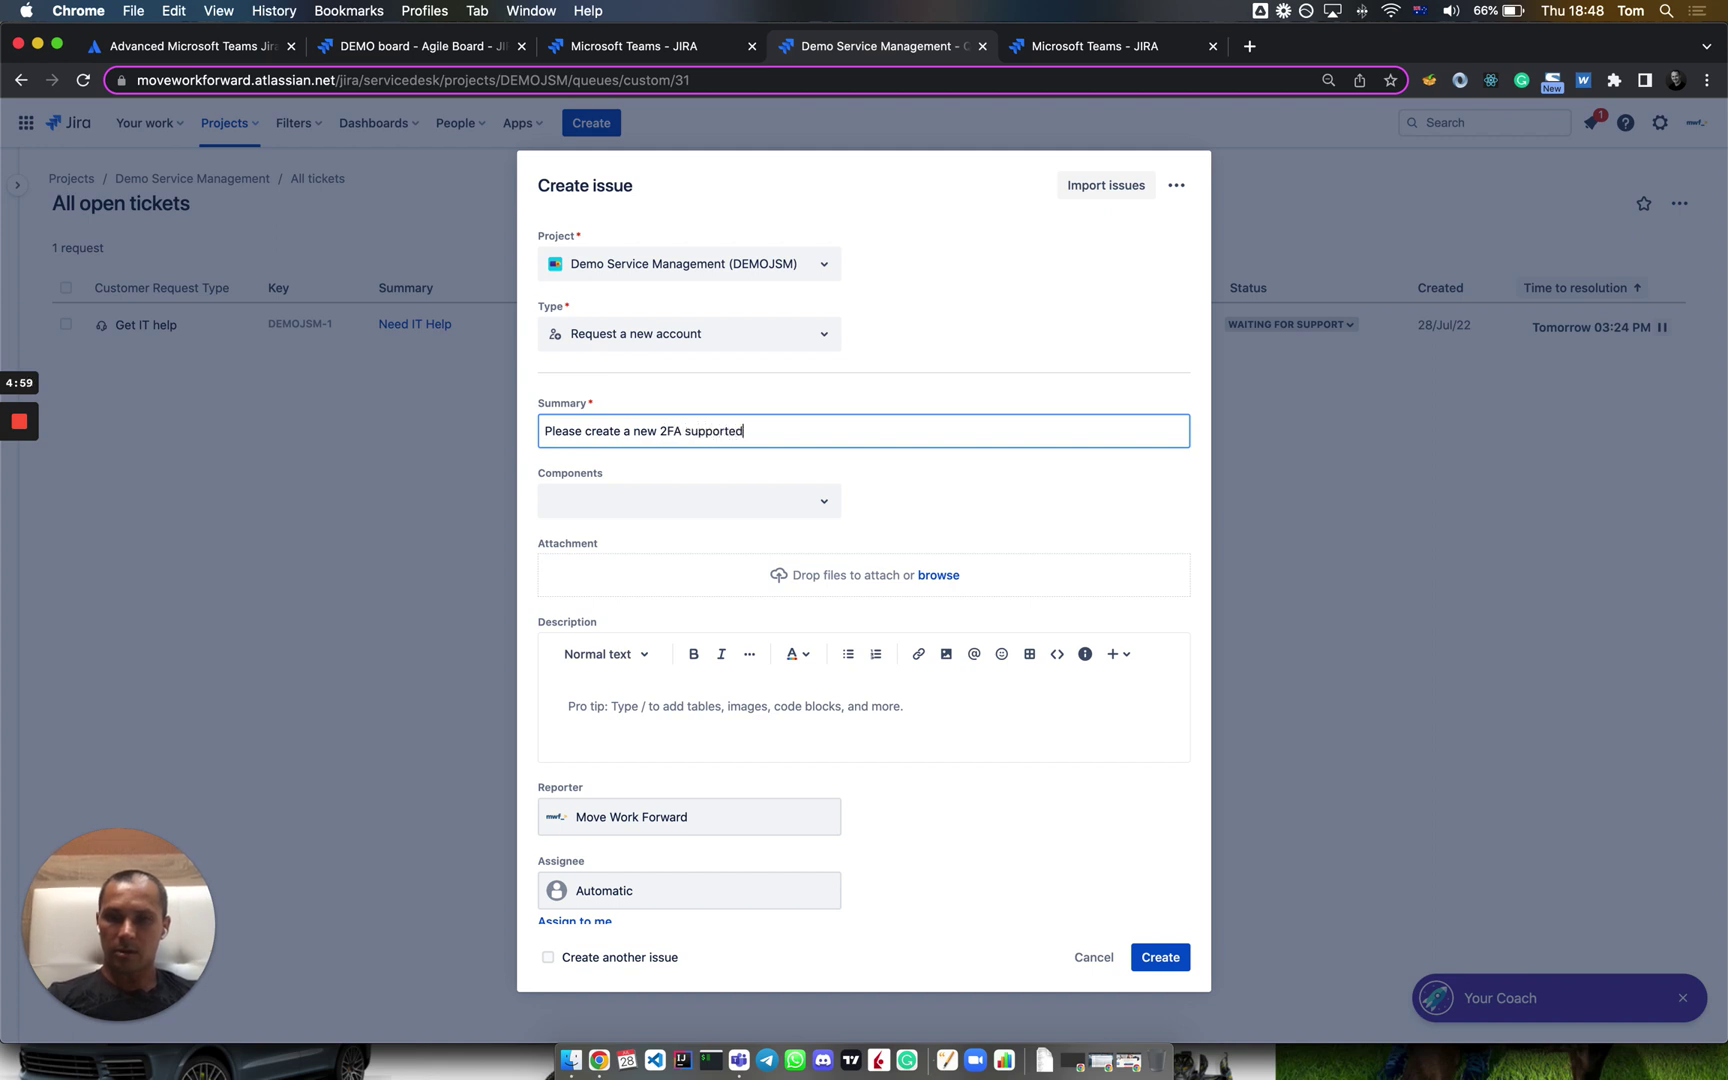
text(e)
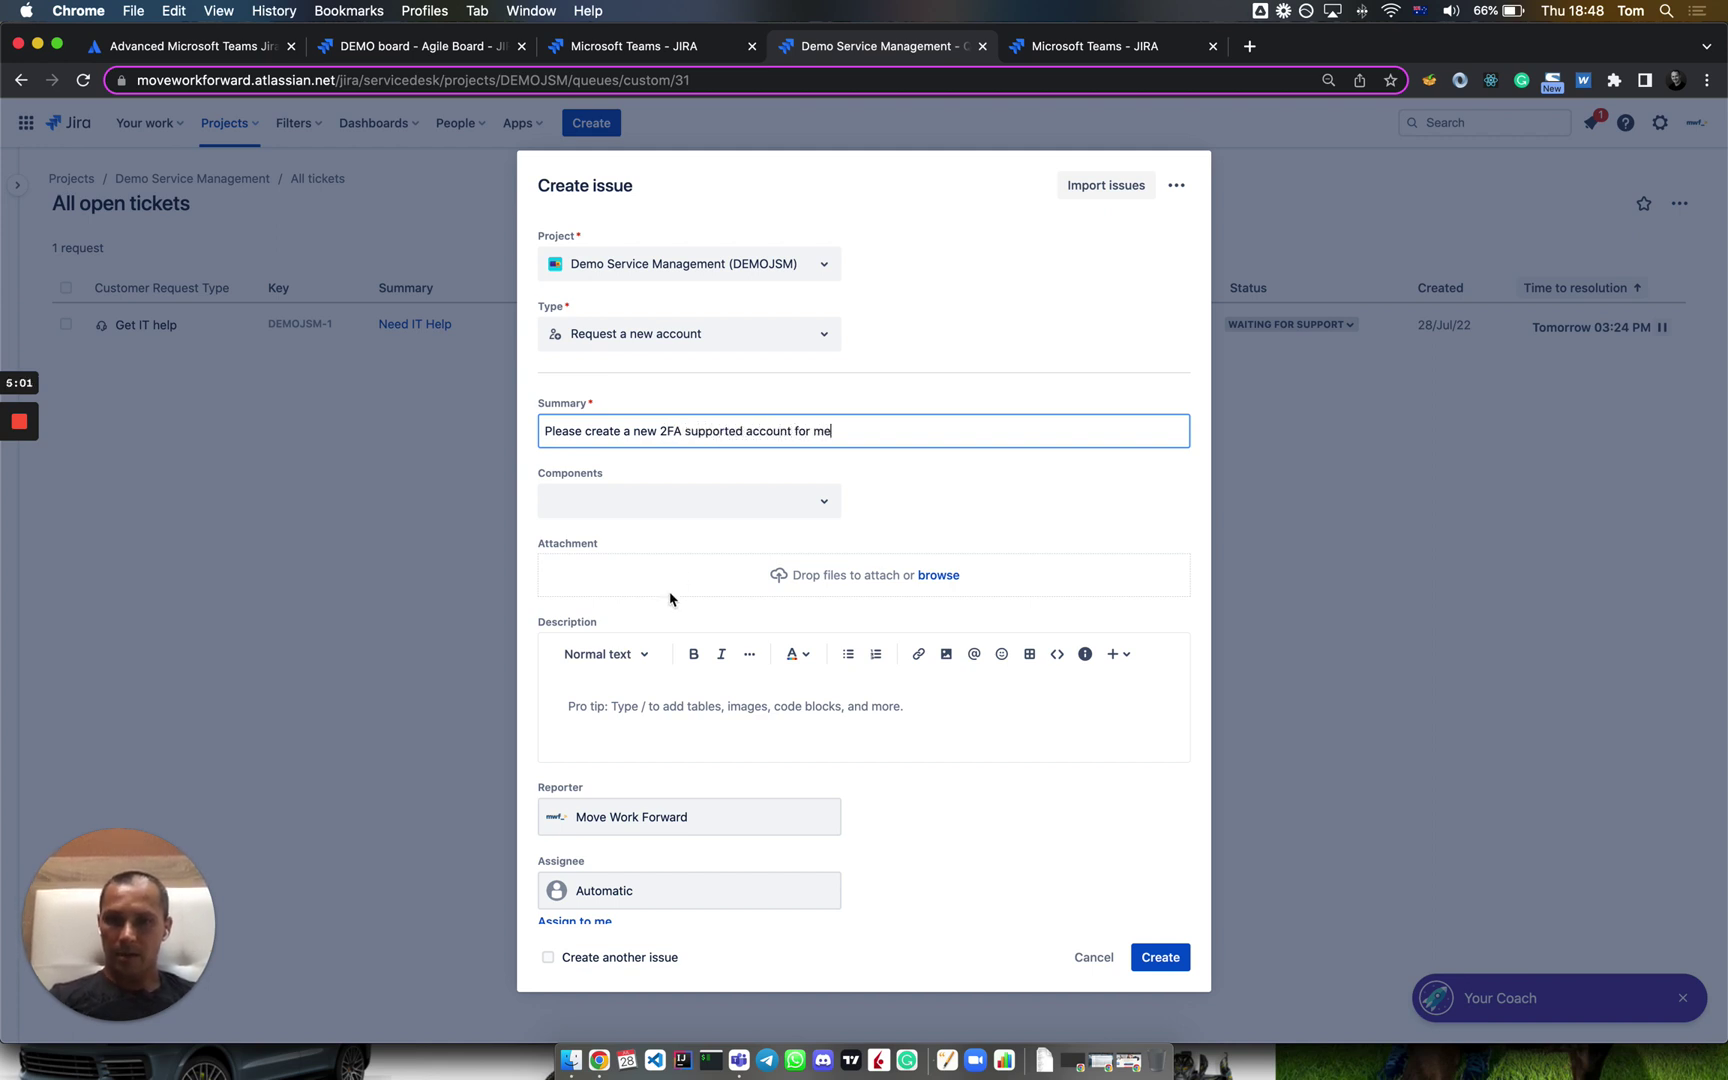
scroll(671, 598, down, 3)
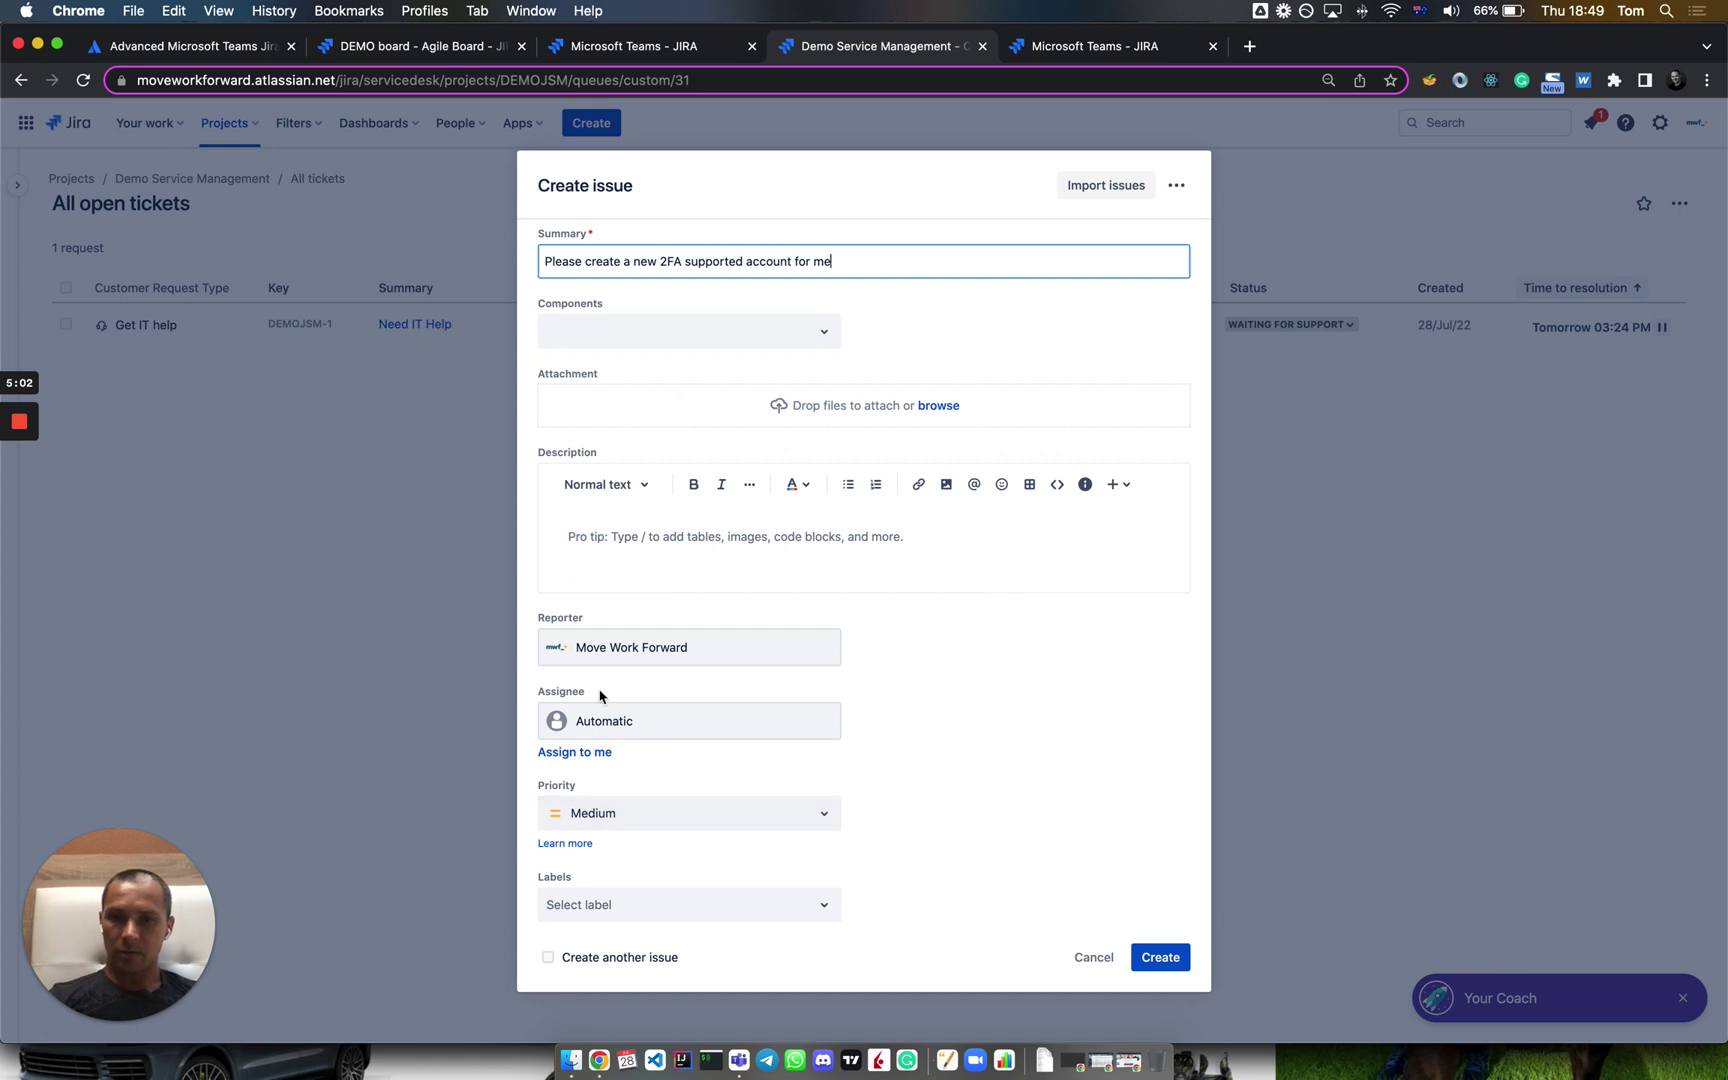
click(1145, 958)
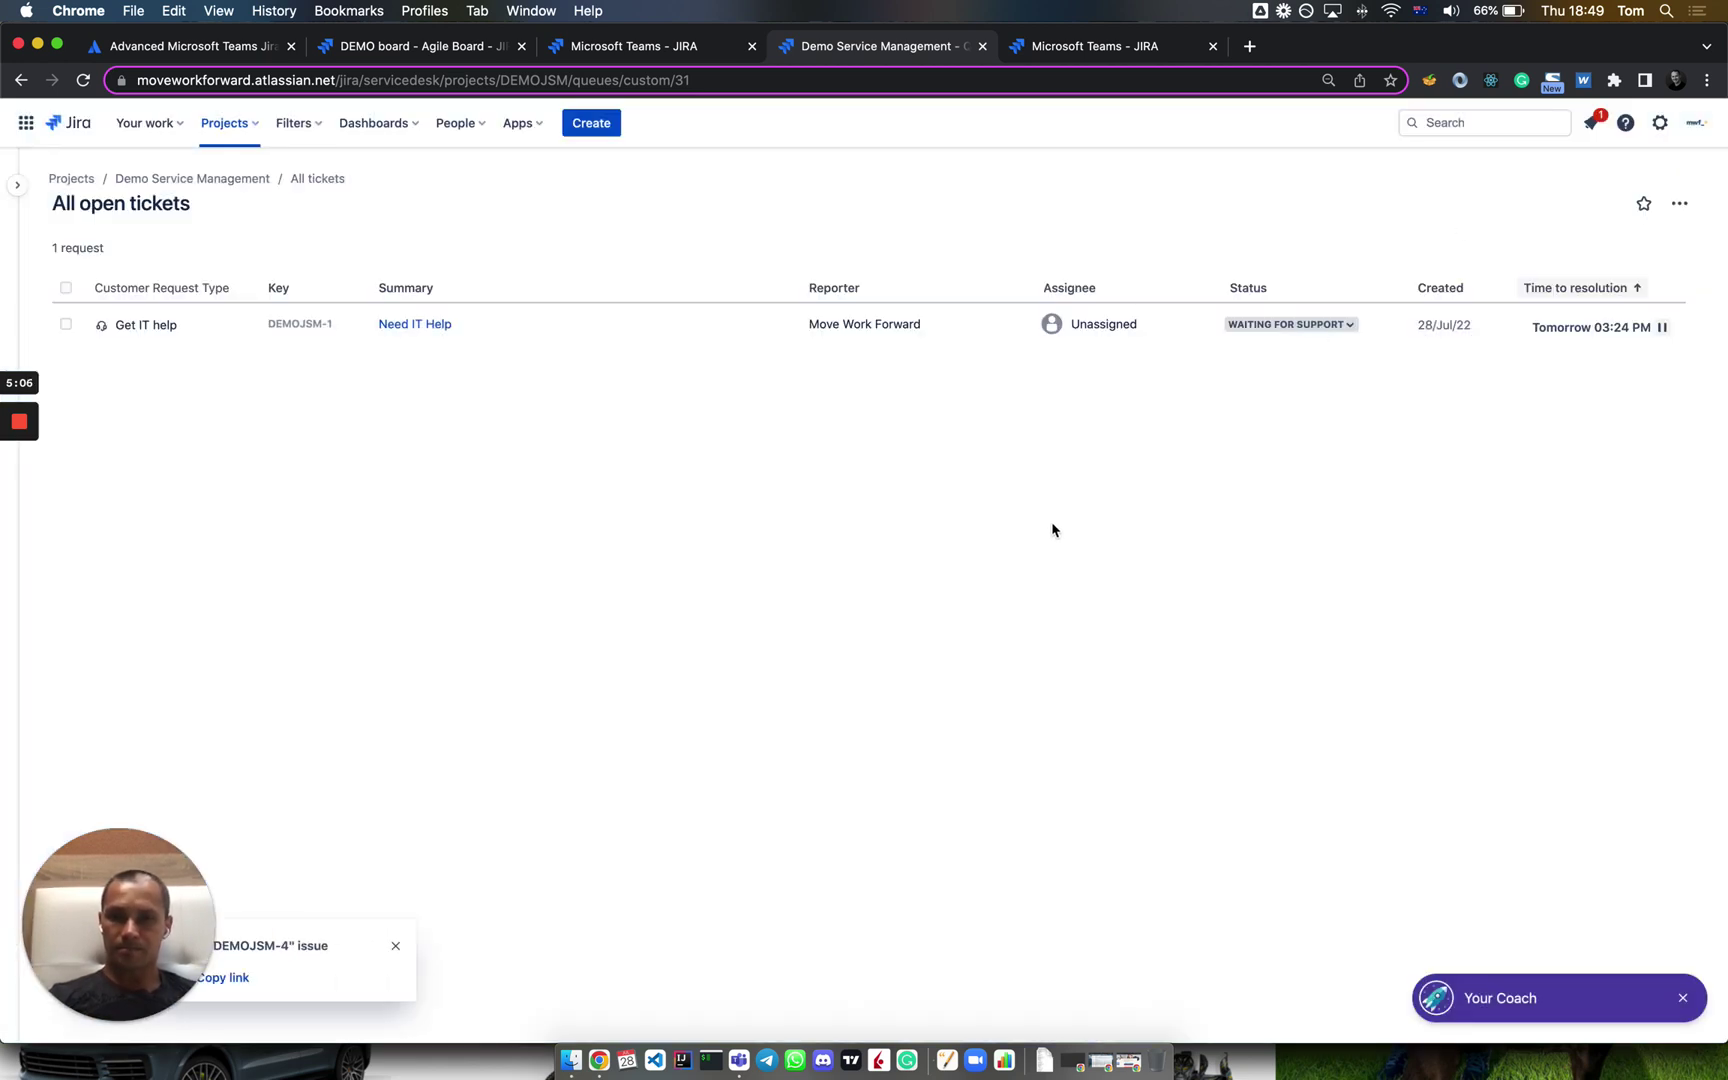
key(super+Tab)
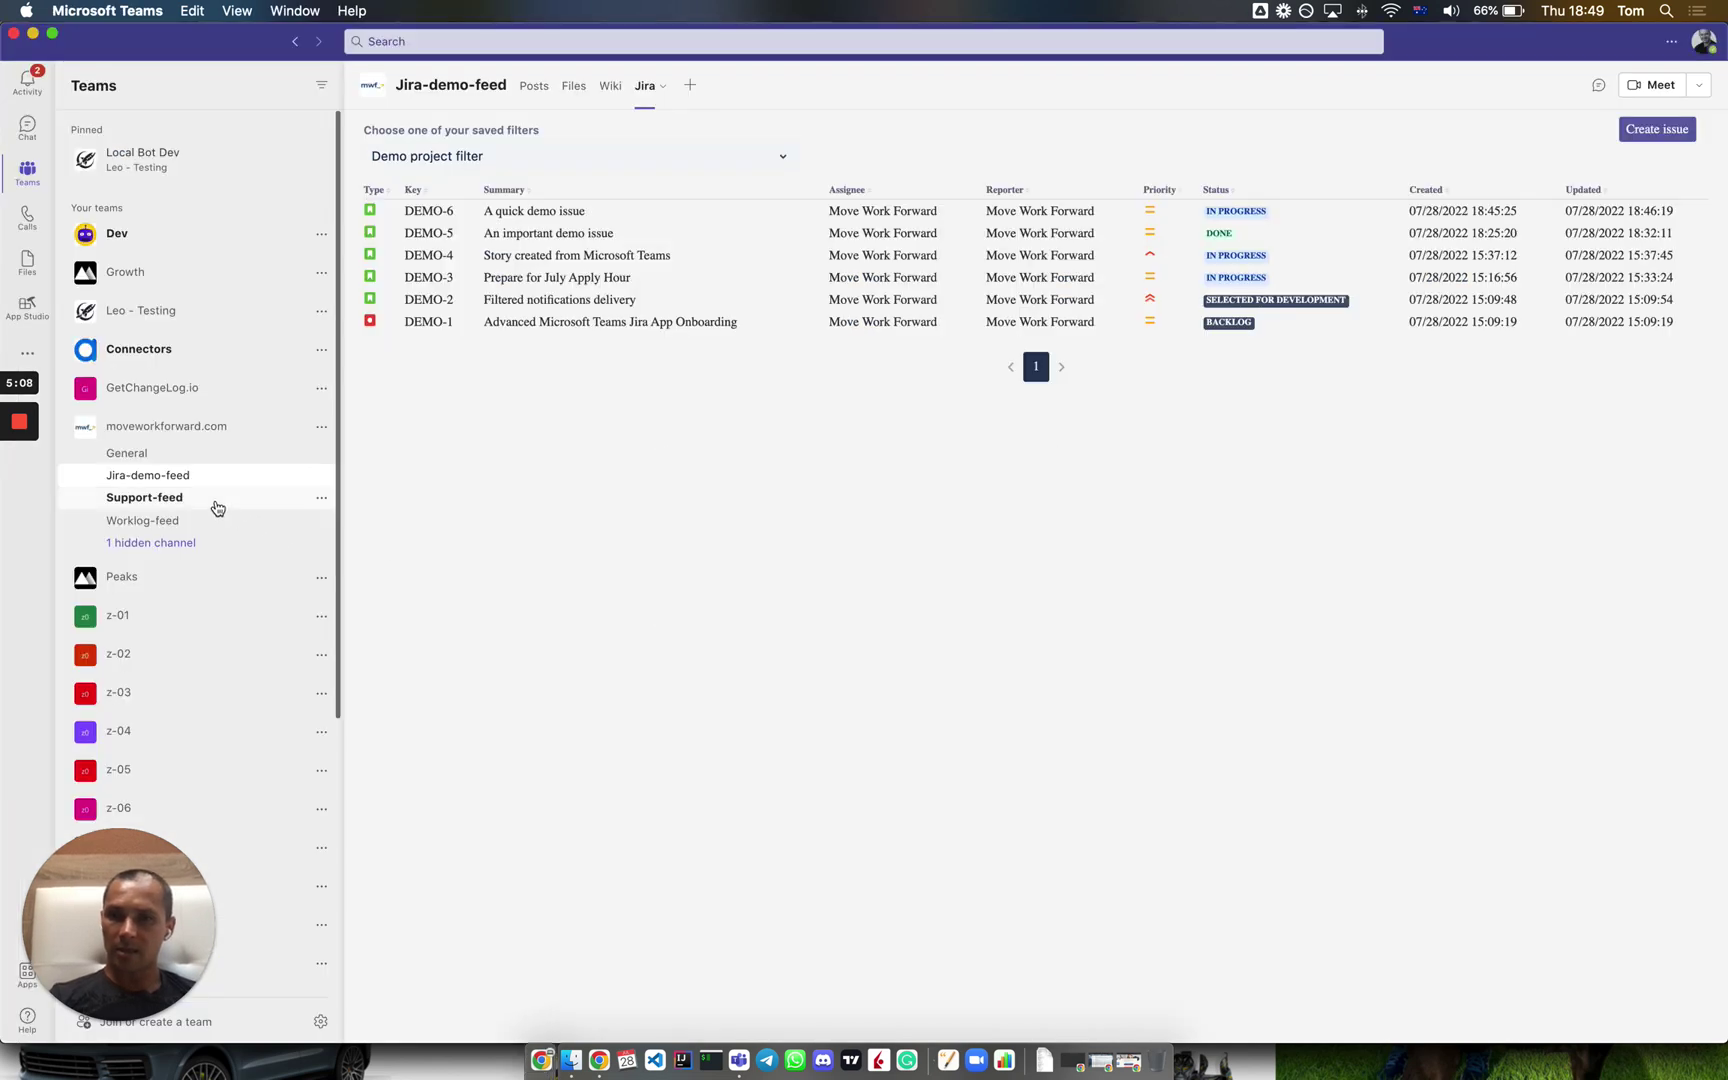
- Open the Support-feed channel, show the DEMOJSM-4 notification's fields, and view the channel's embedded Jira issue list
click(217, 508)
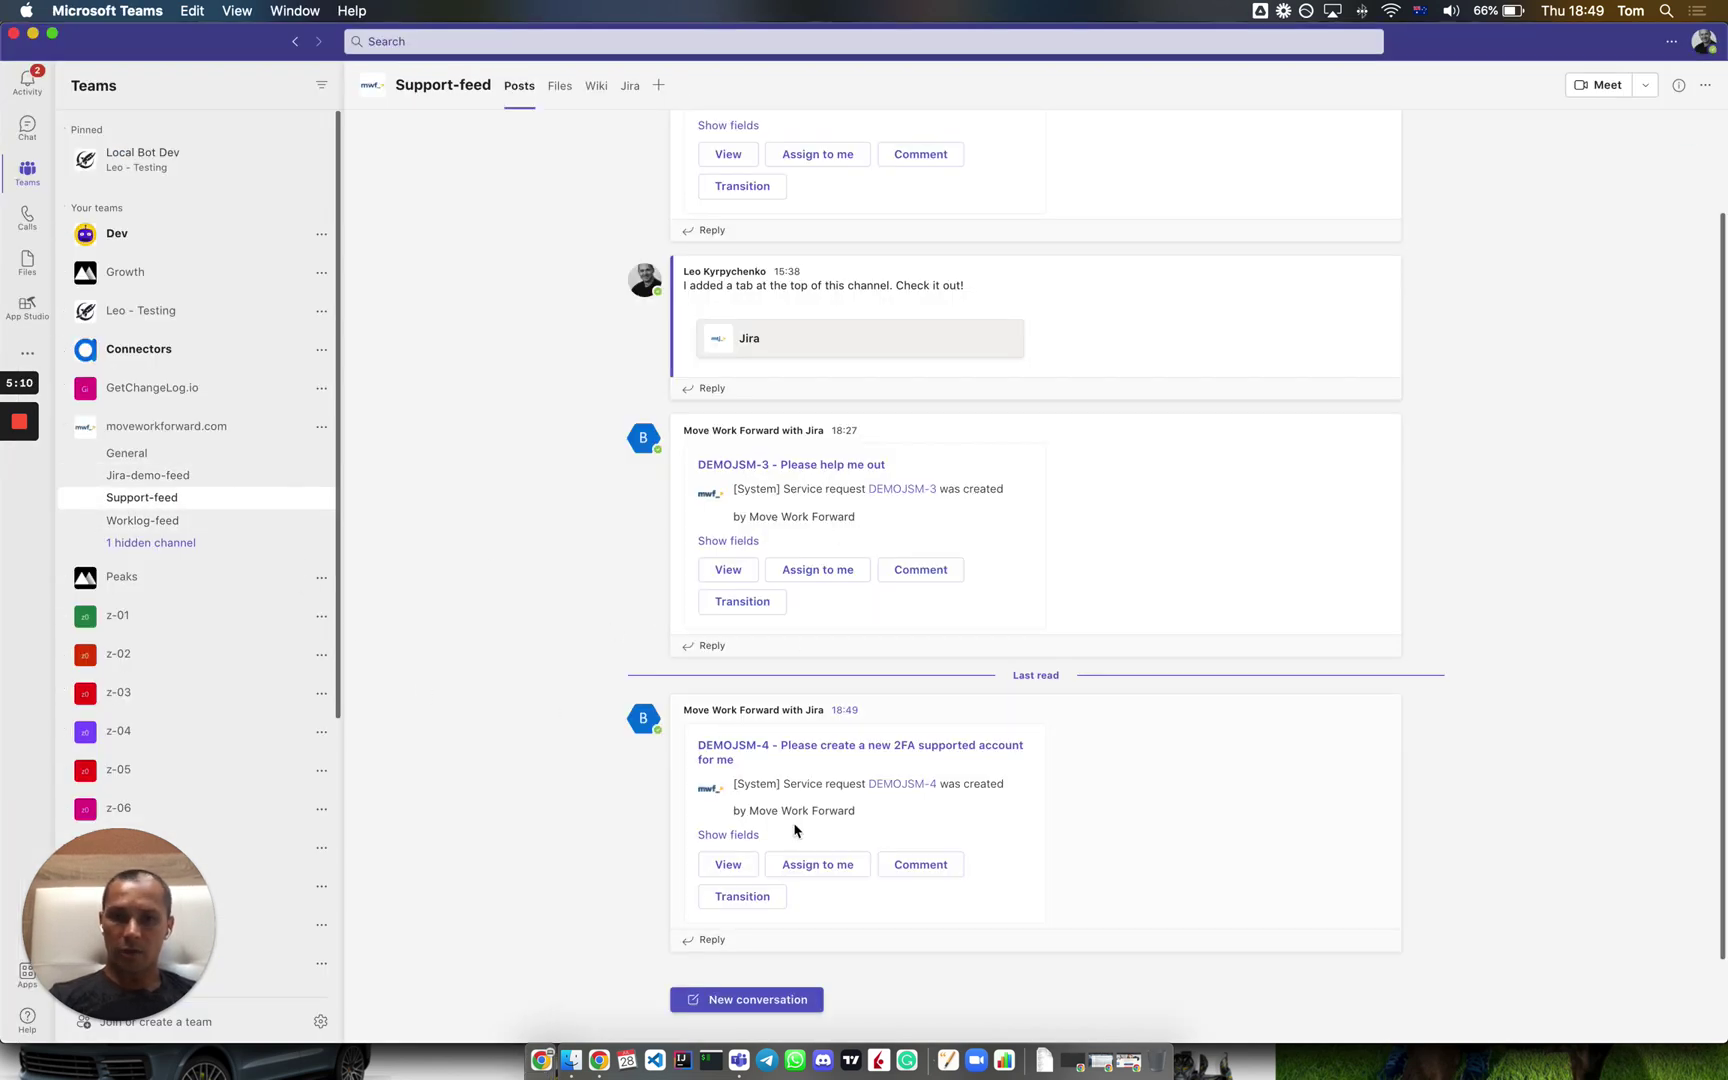
click(720, 834)
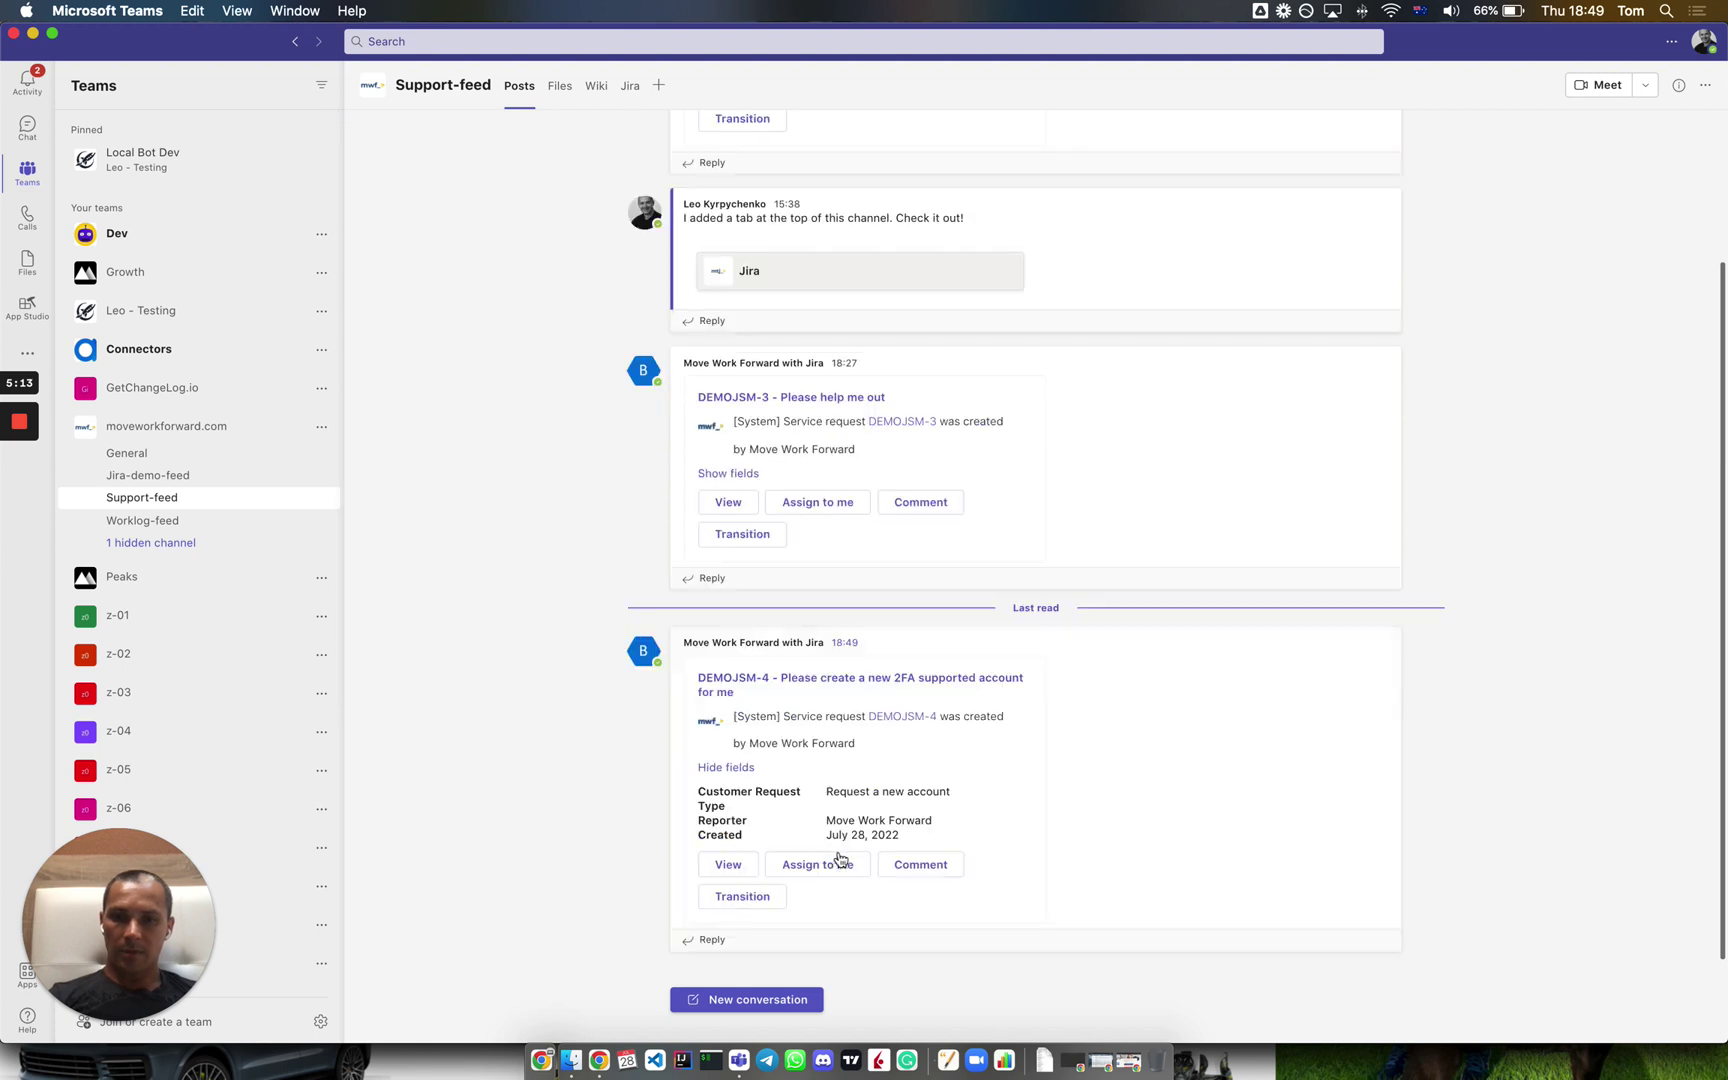
click(631, 91)
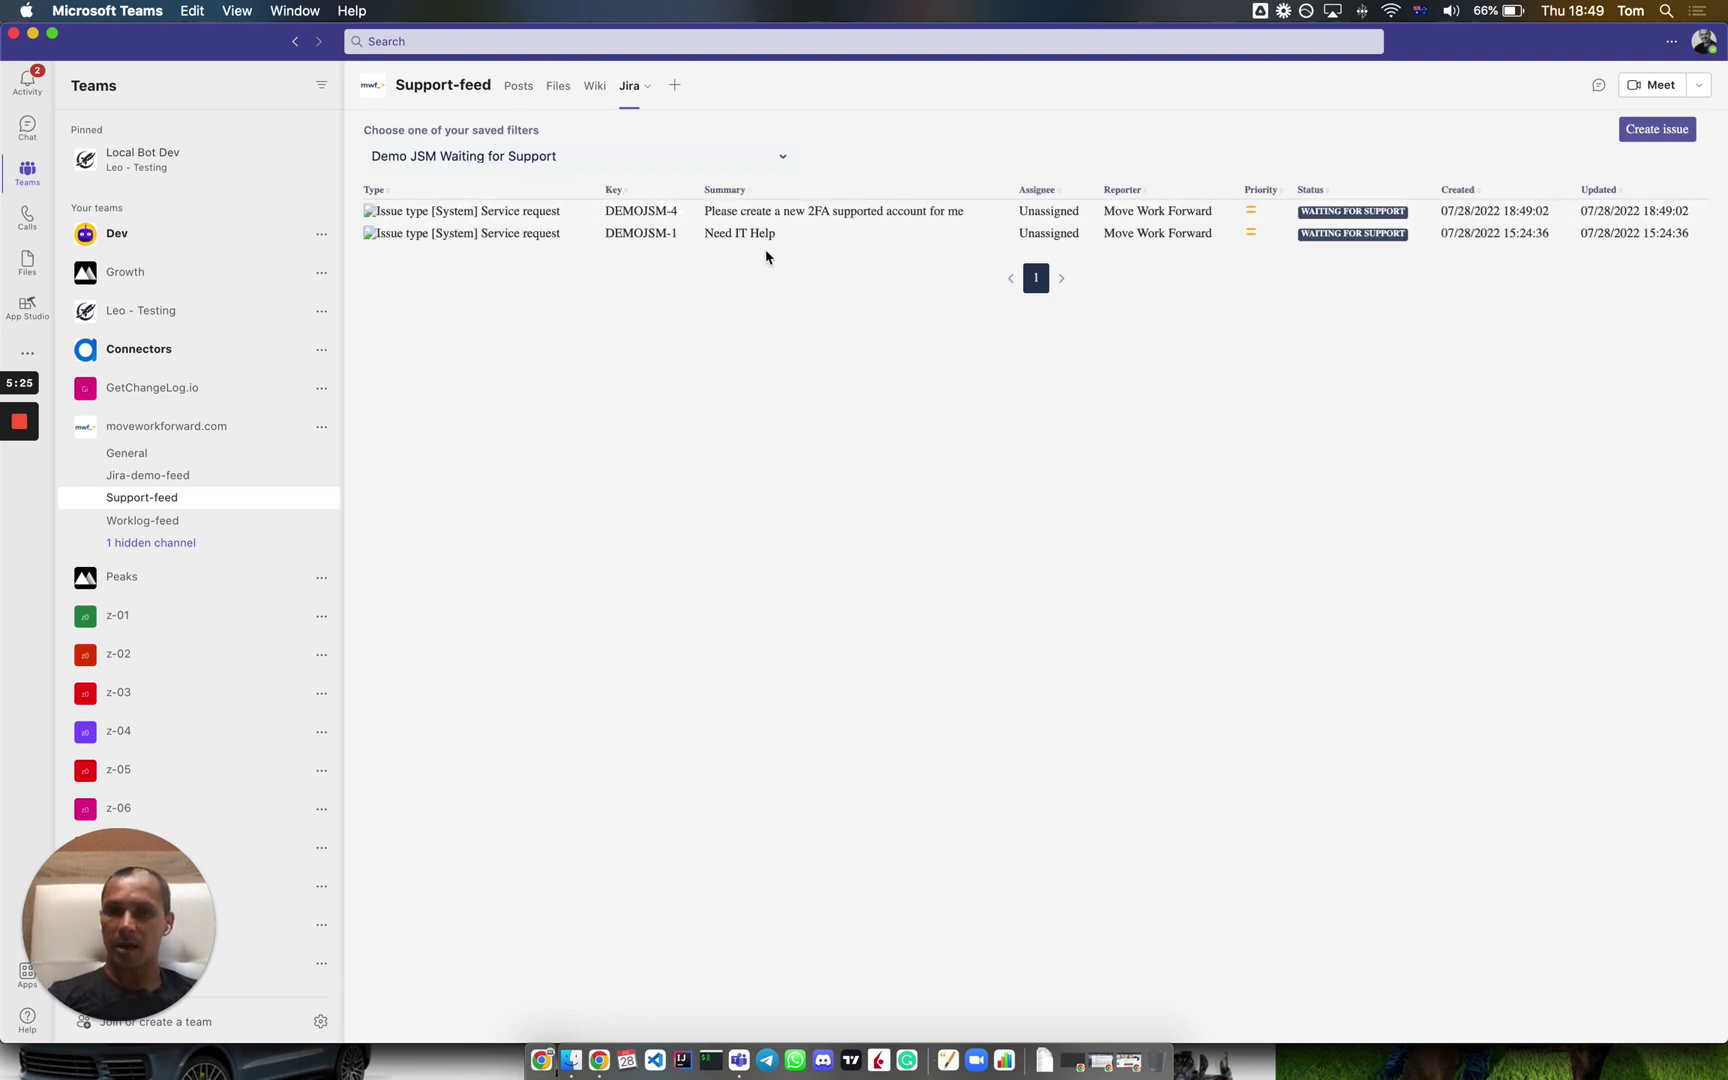
- From the DEMOJSM-4 notification in the channel's posts, assign the issue to yourself and transition it with Resolve this issue, resolution Done
click(519, 87)
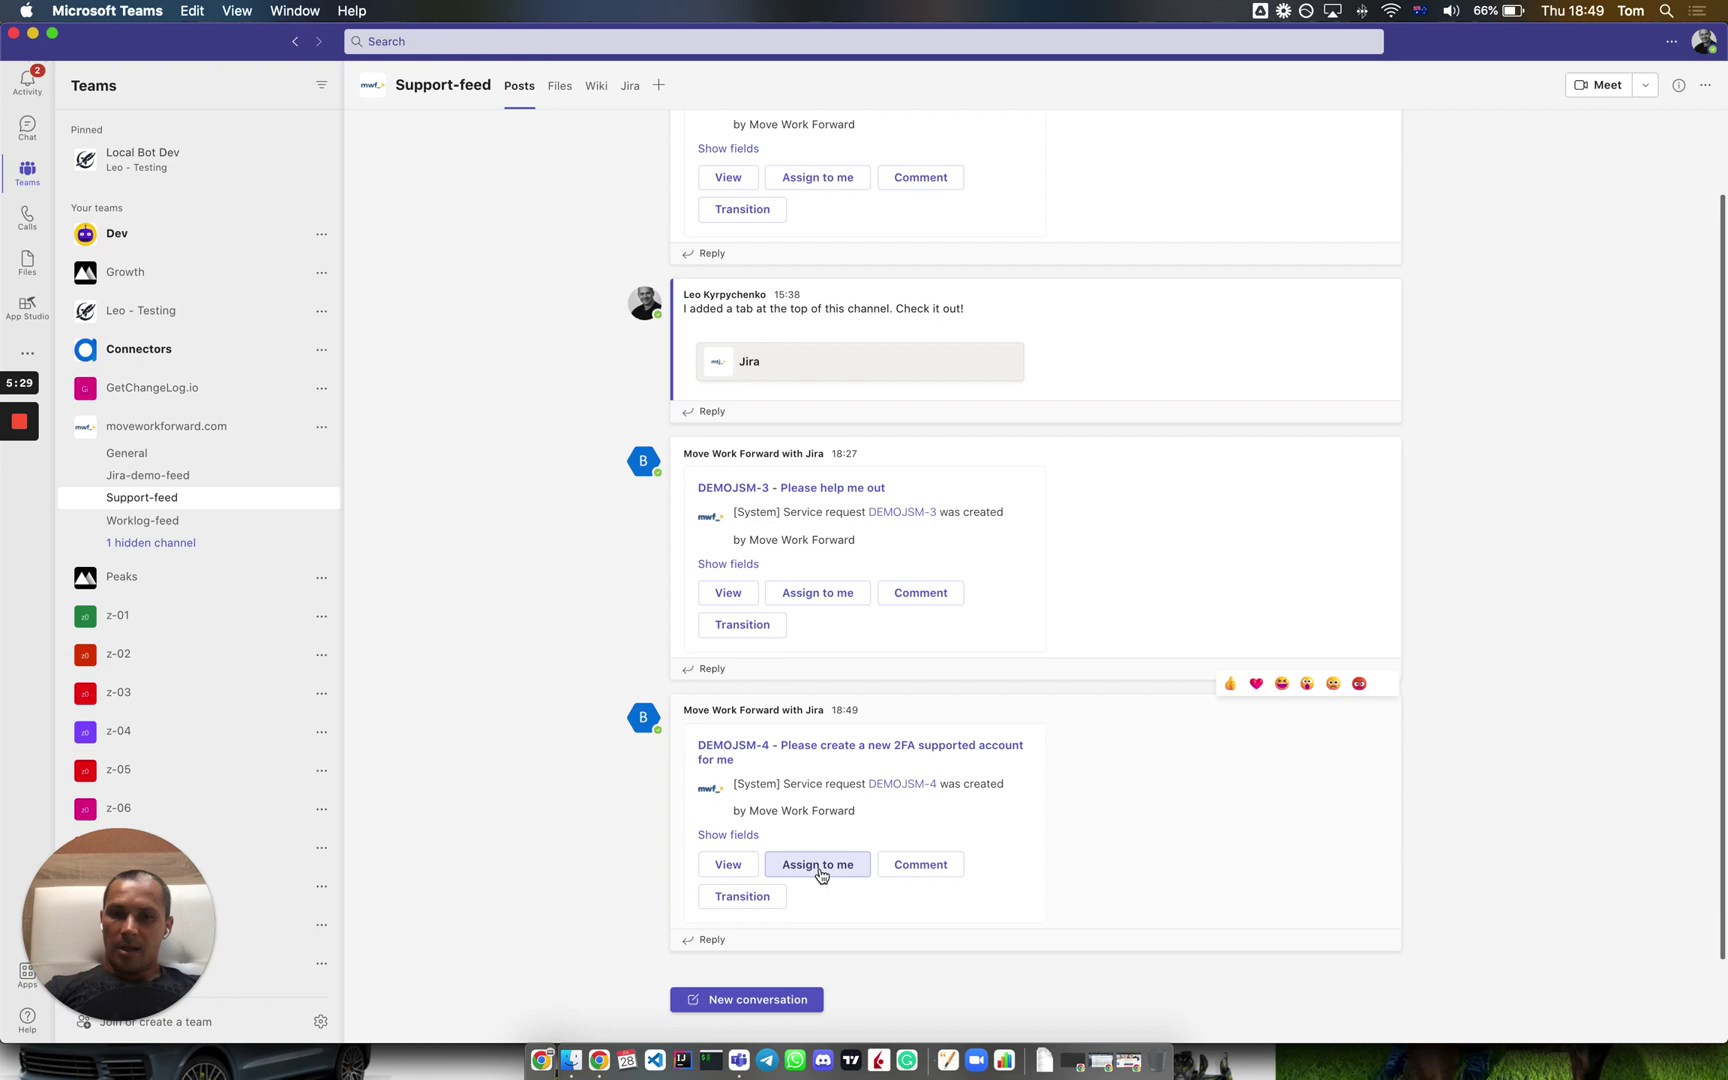
click(818, 872)
click(760, 905)
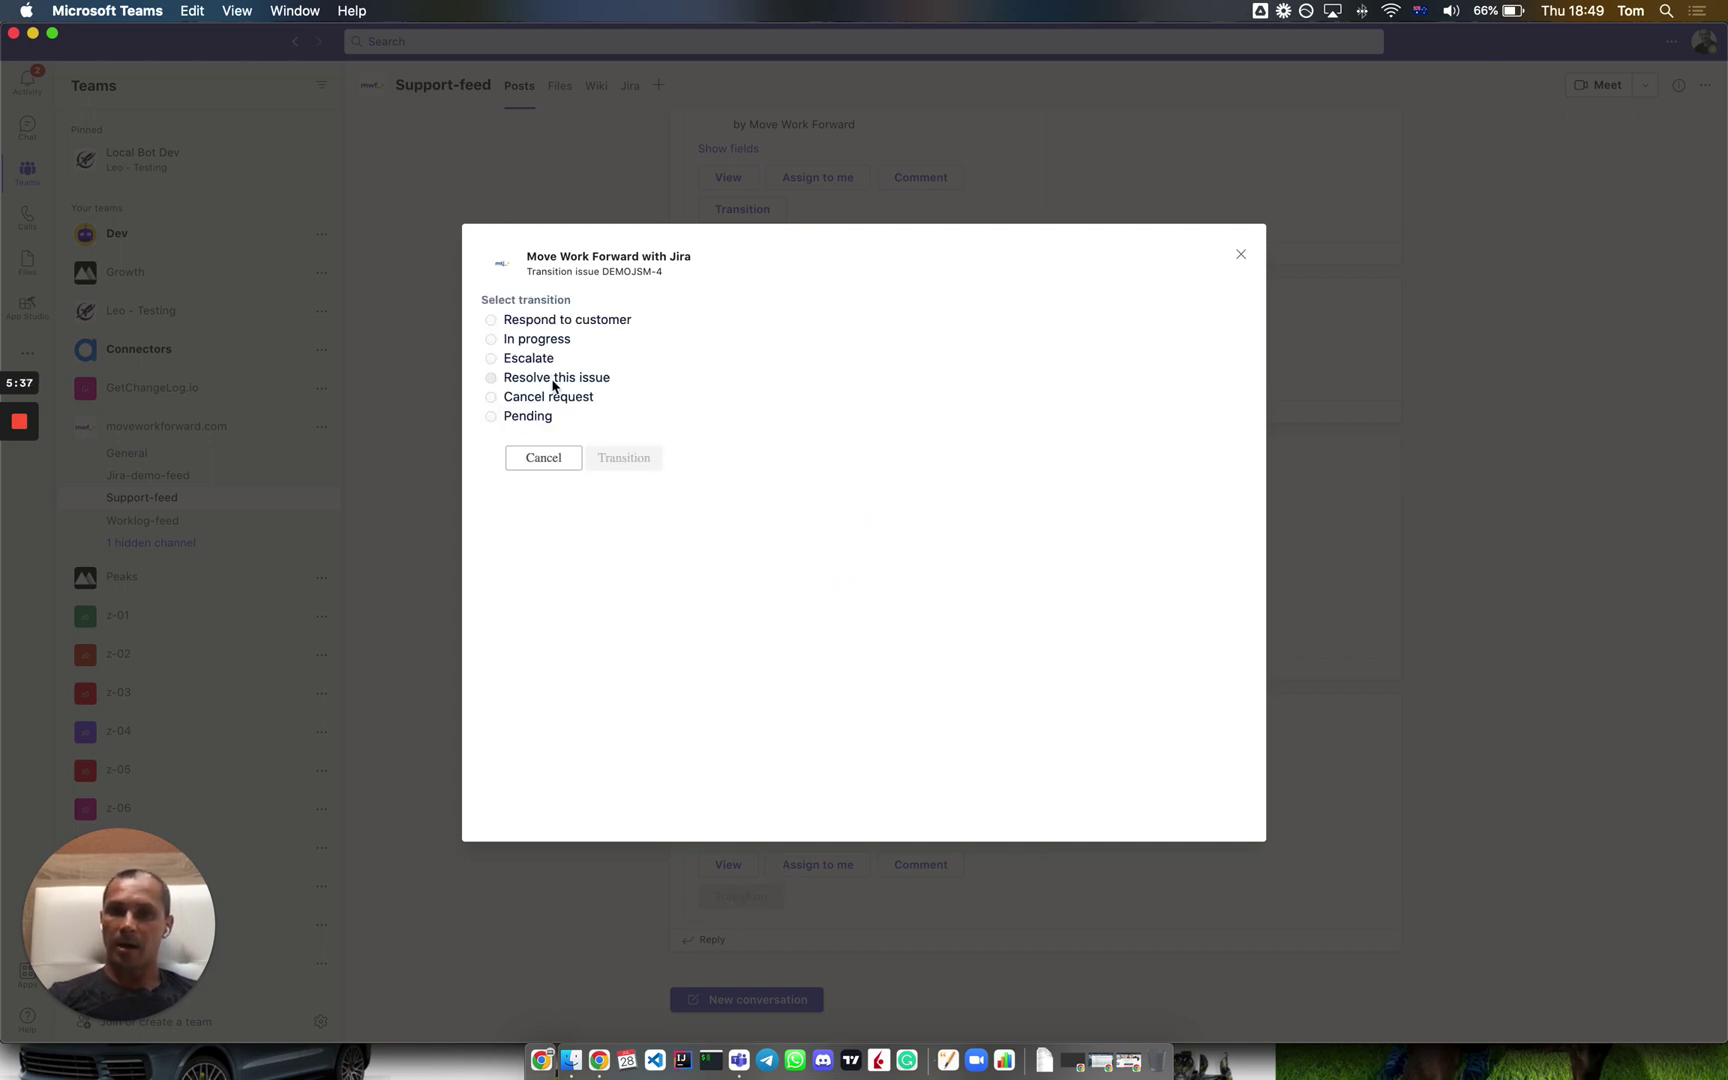
click(589, 381)
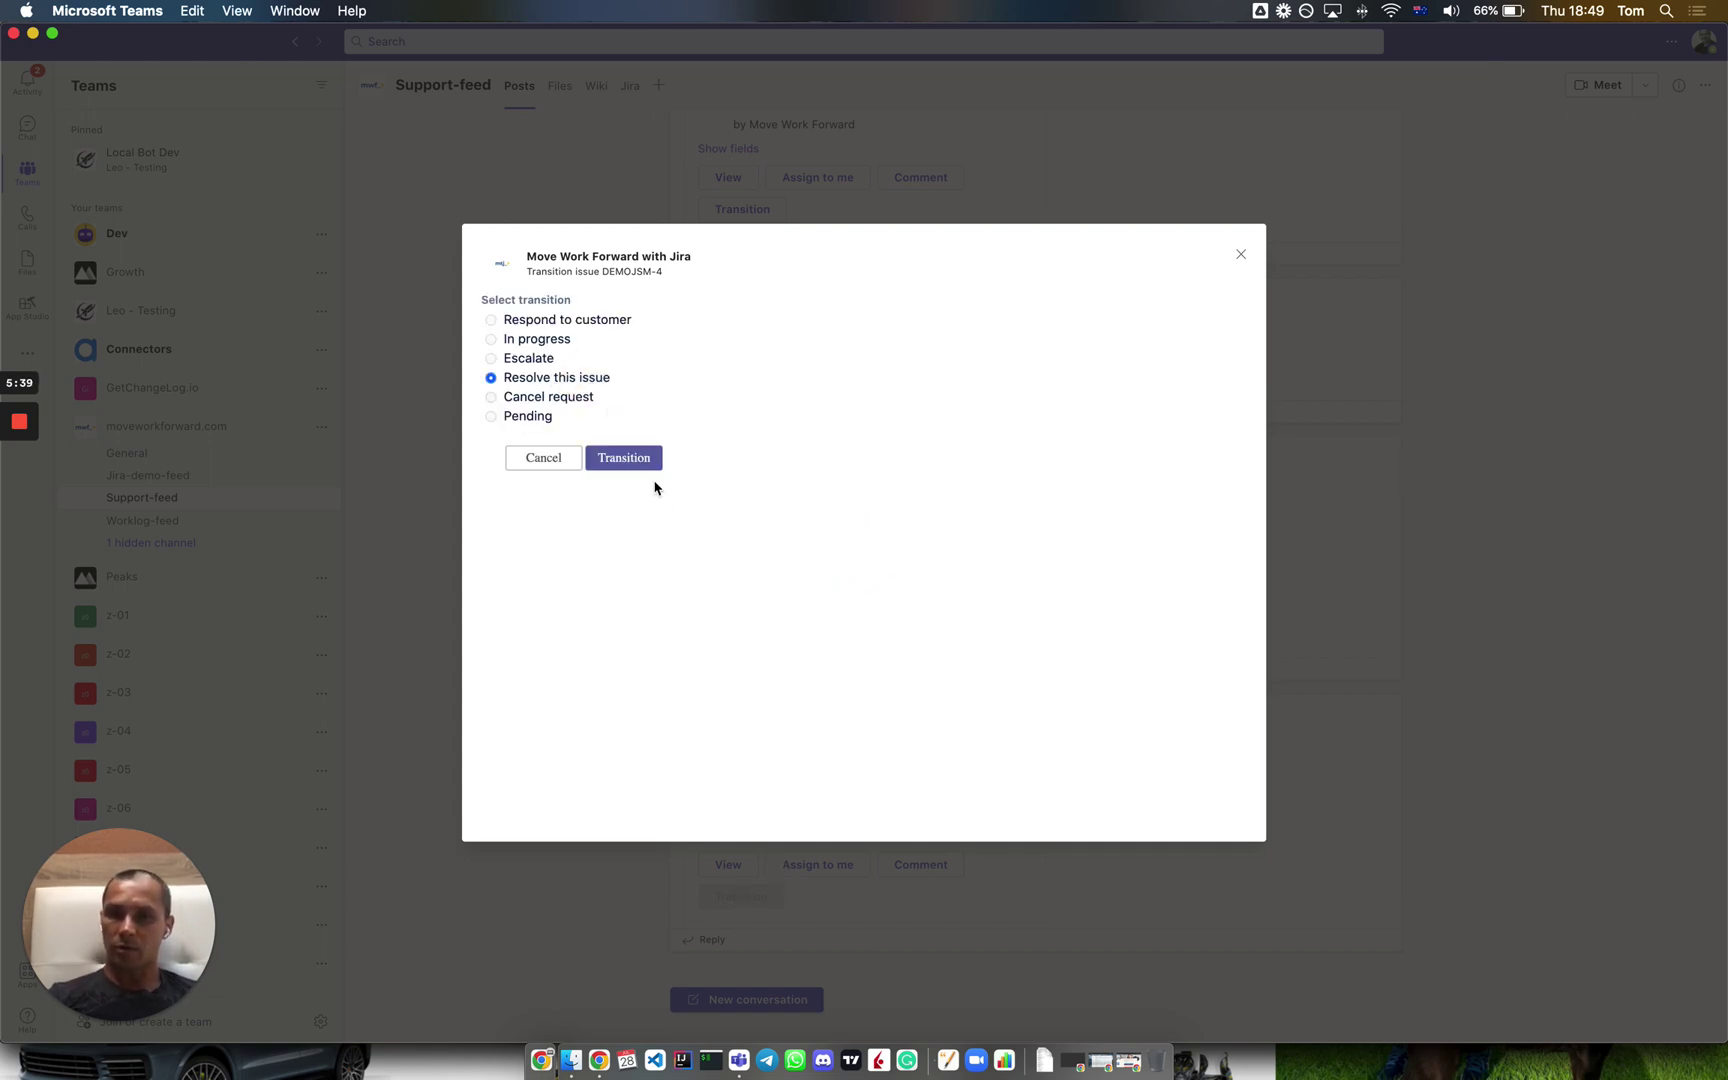
click(635, 458)
click(550, 511)
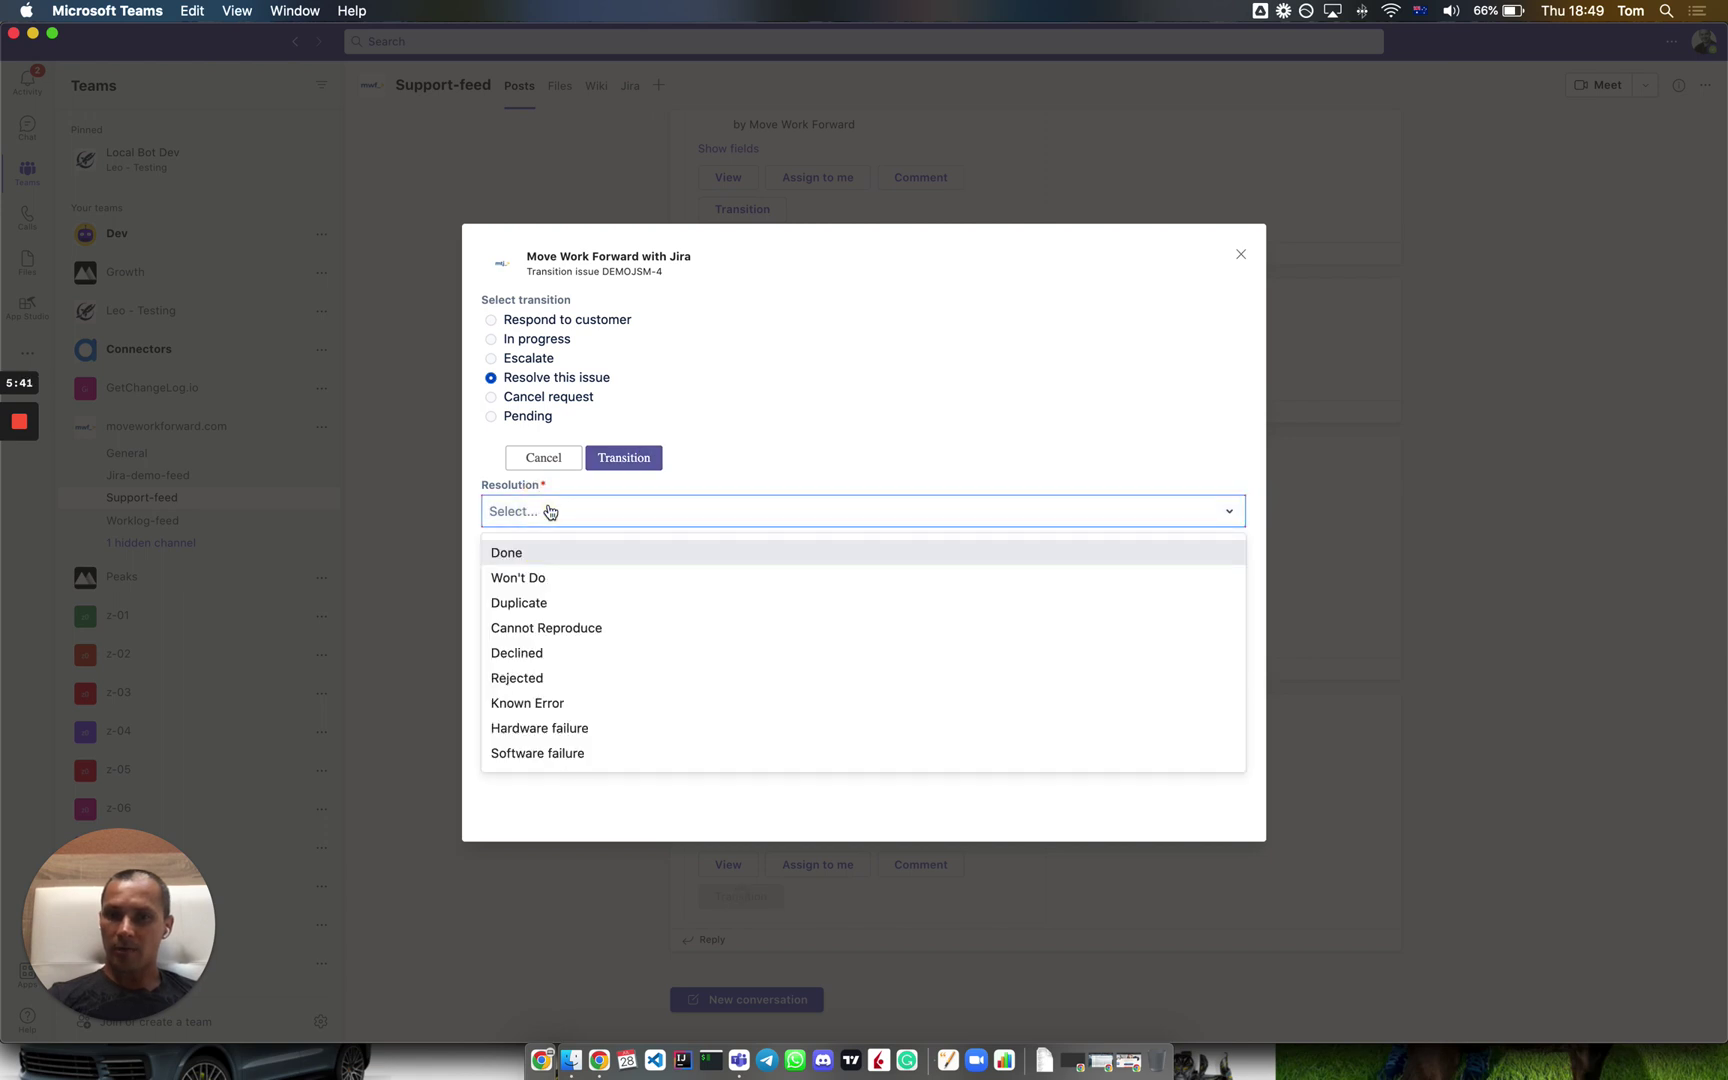
click(545, 556)
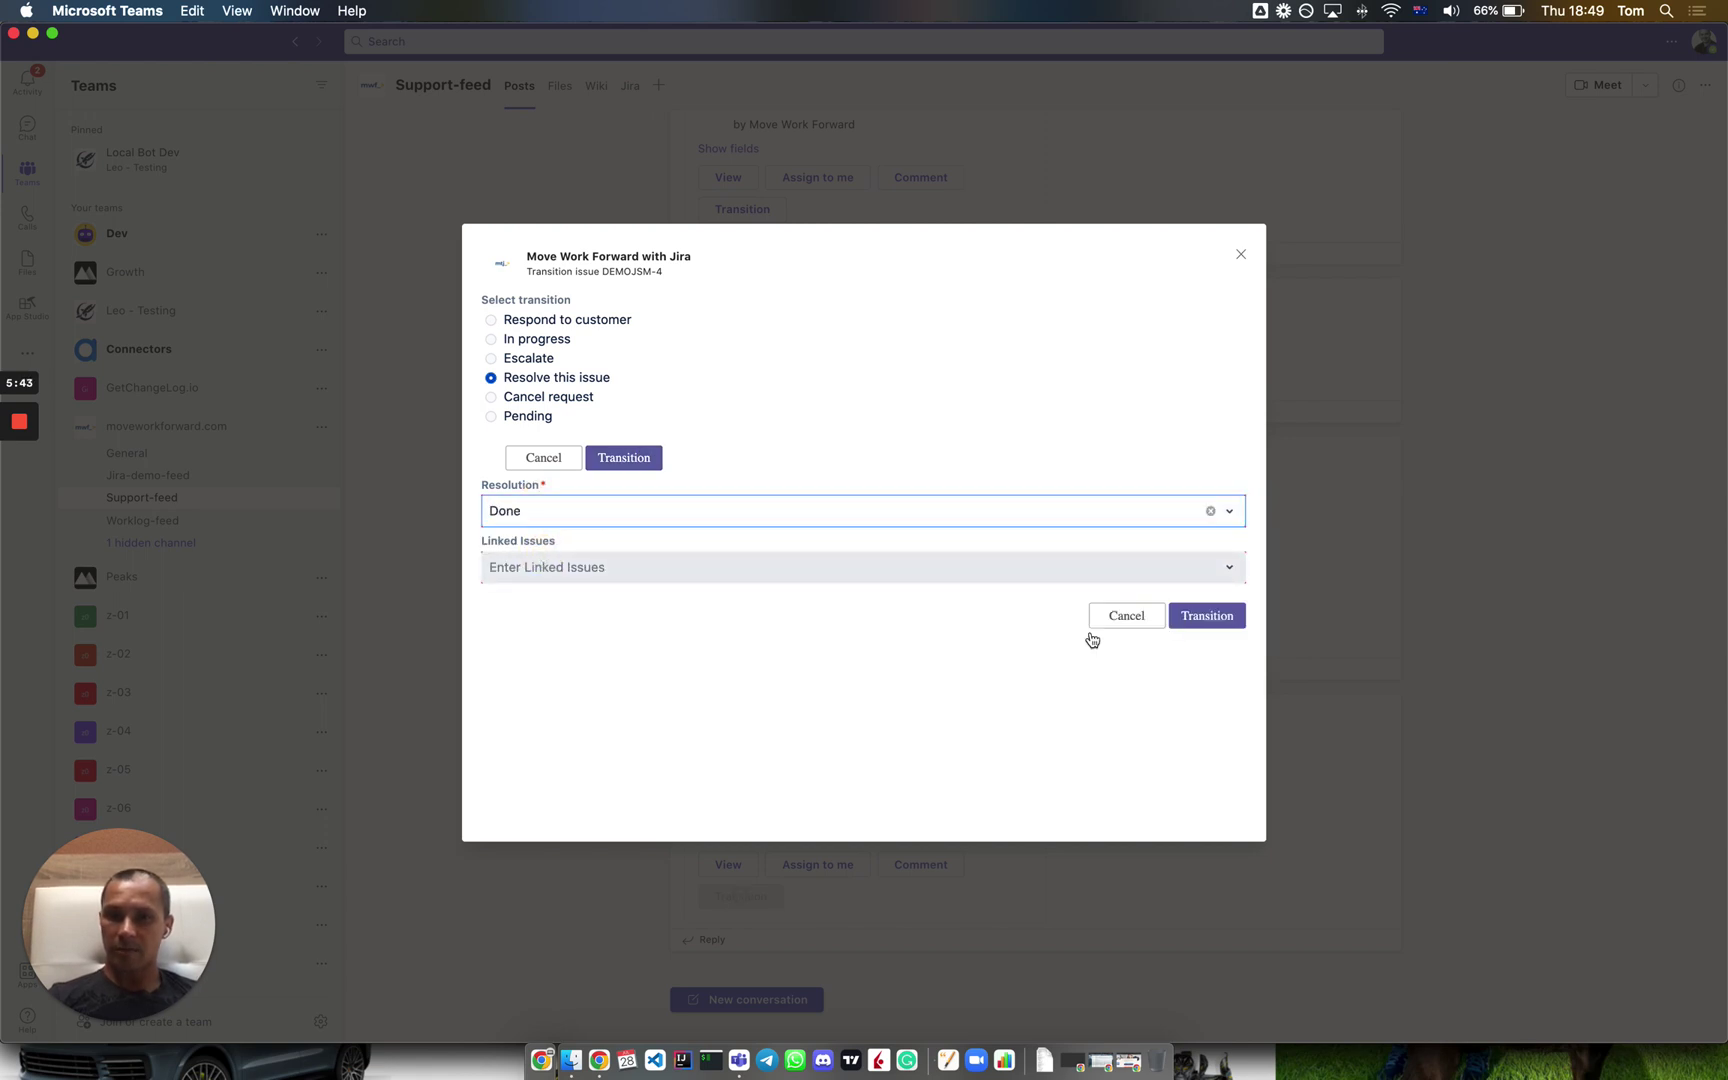
click(1239, 620)
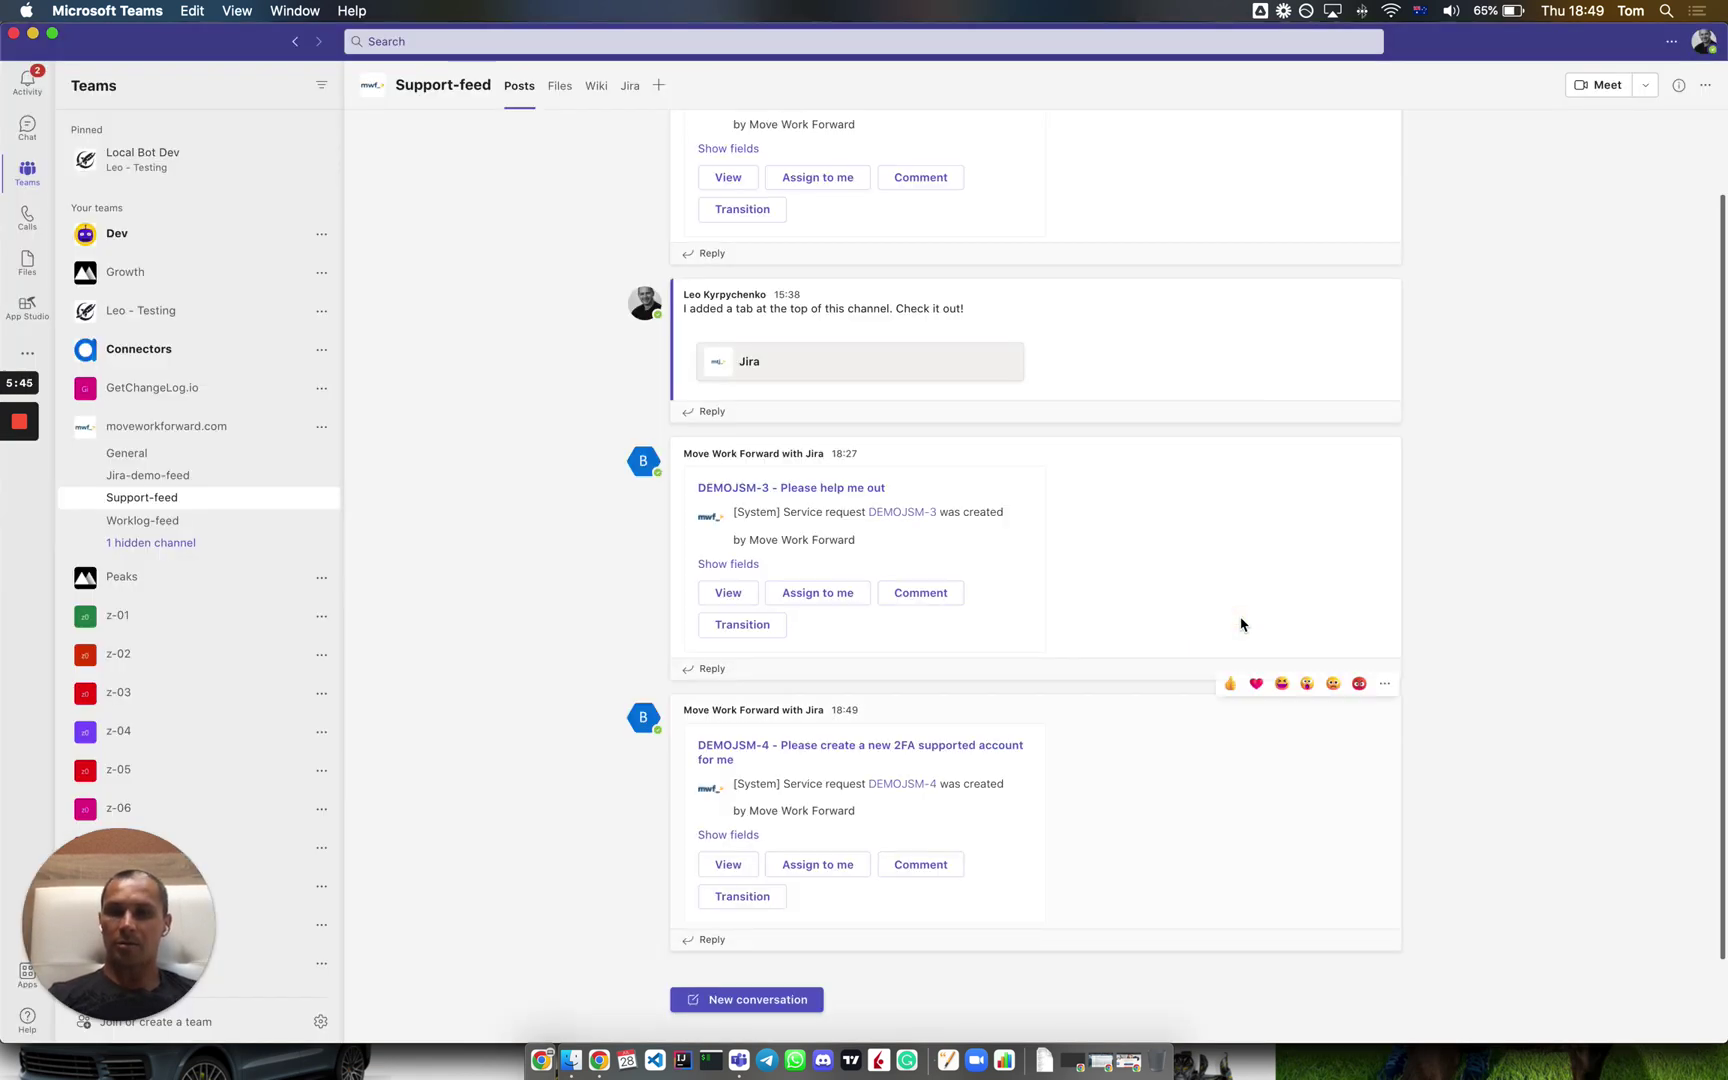
- Switch to Chrome and check Demo Service Management's queue of all open tickets for DEMOJSM-4
key(super+Tab)
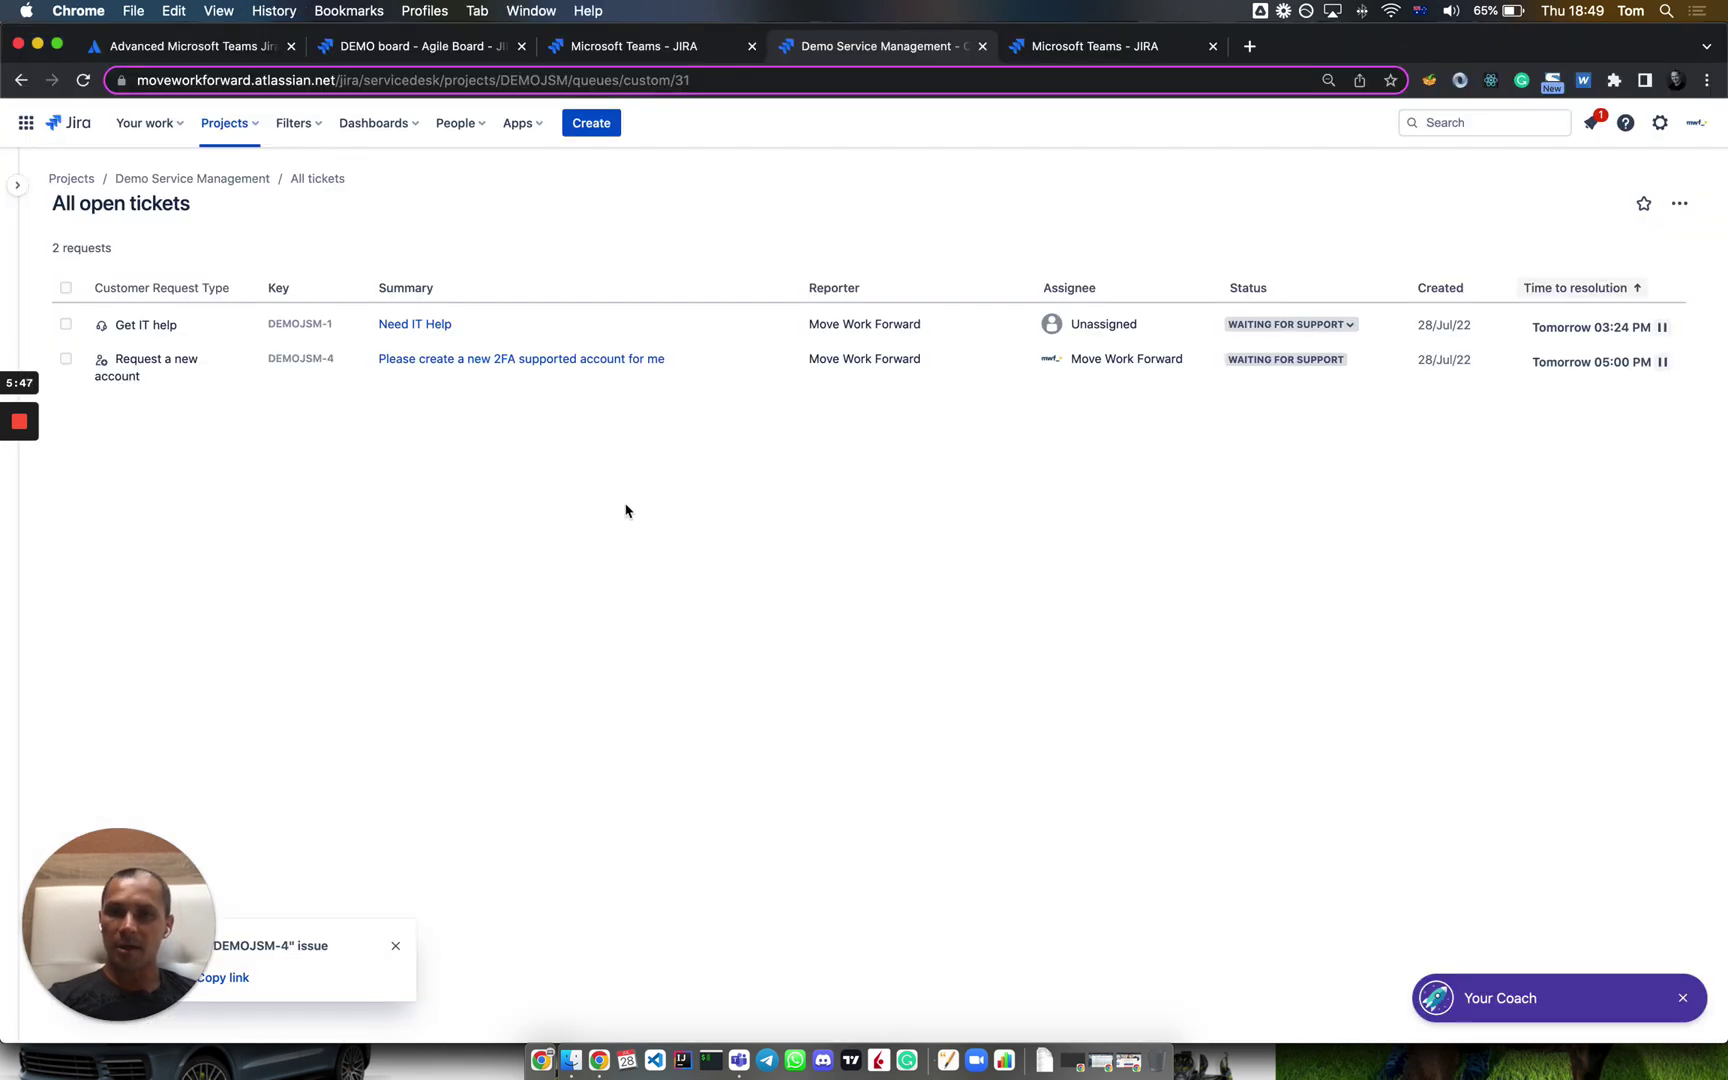
click(637, 494)
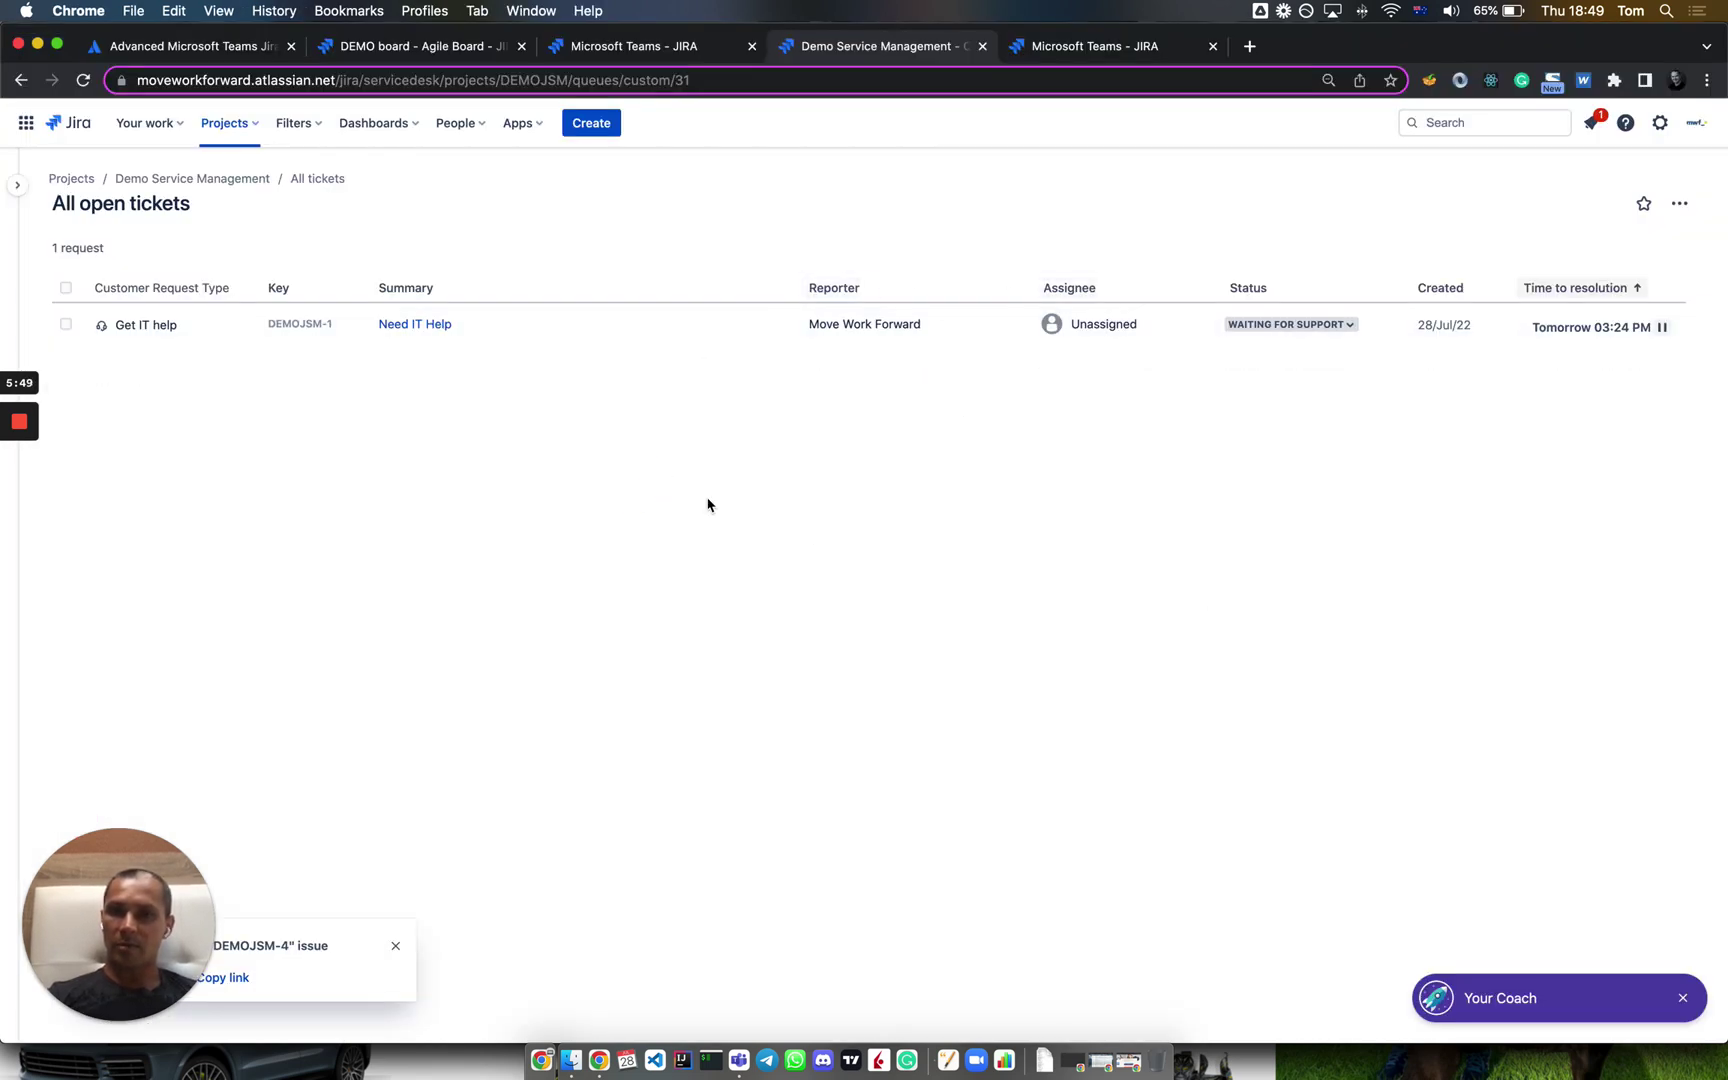
click(879, 701)
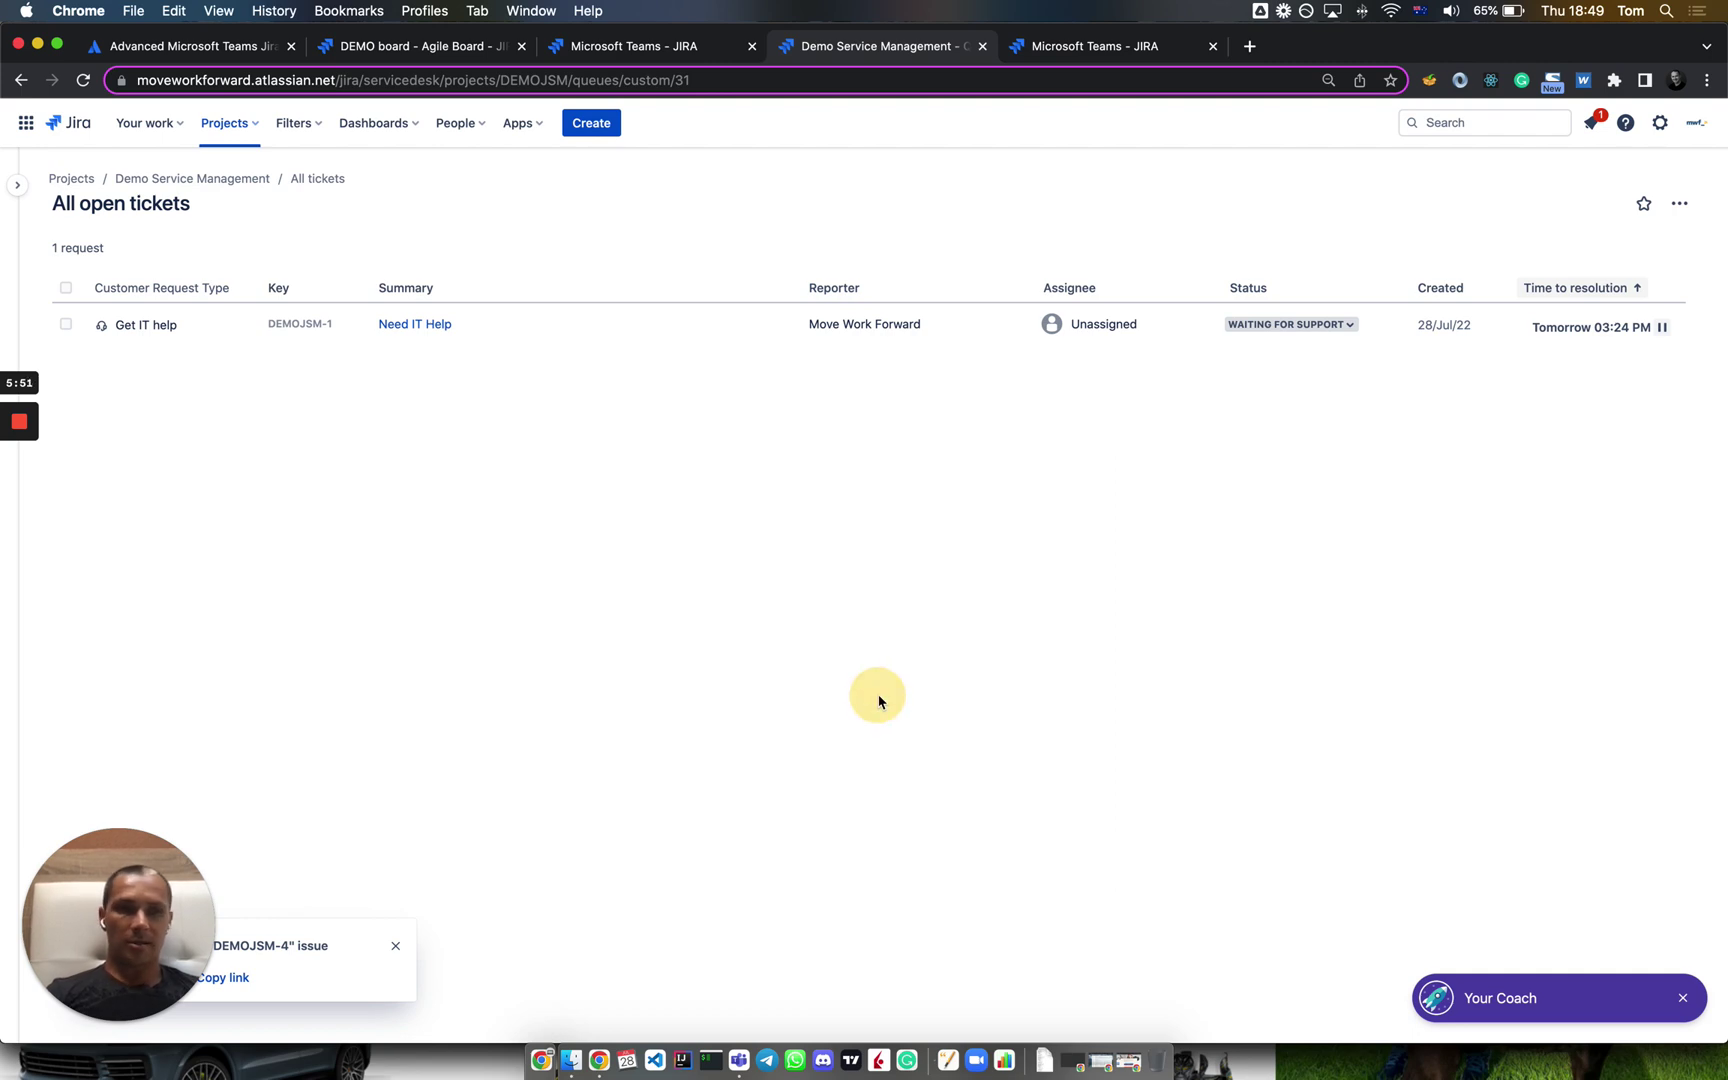
click(724, 416)
- View the Advanced Microsoft Teams Jira Connector Marketplace listing's support information, return to its overview, and show the vendor's partner badge details
key(super+1)
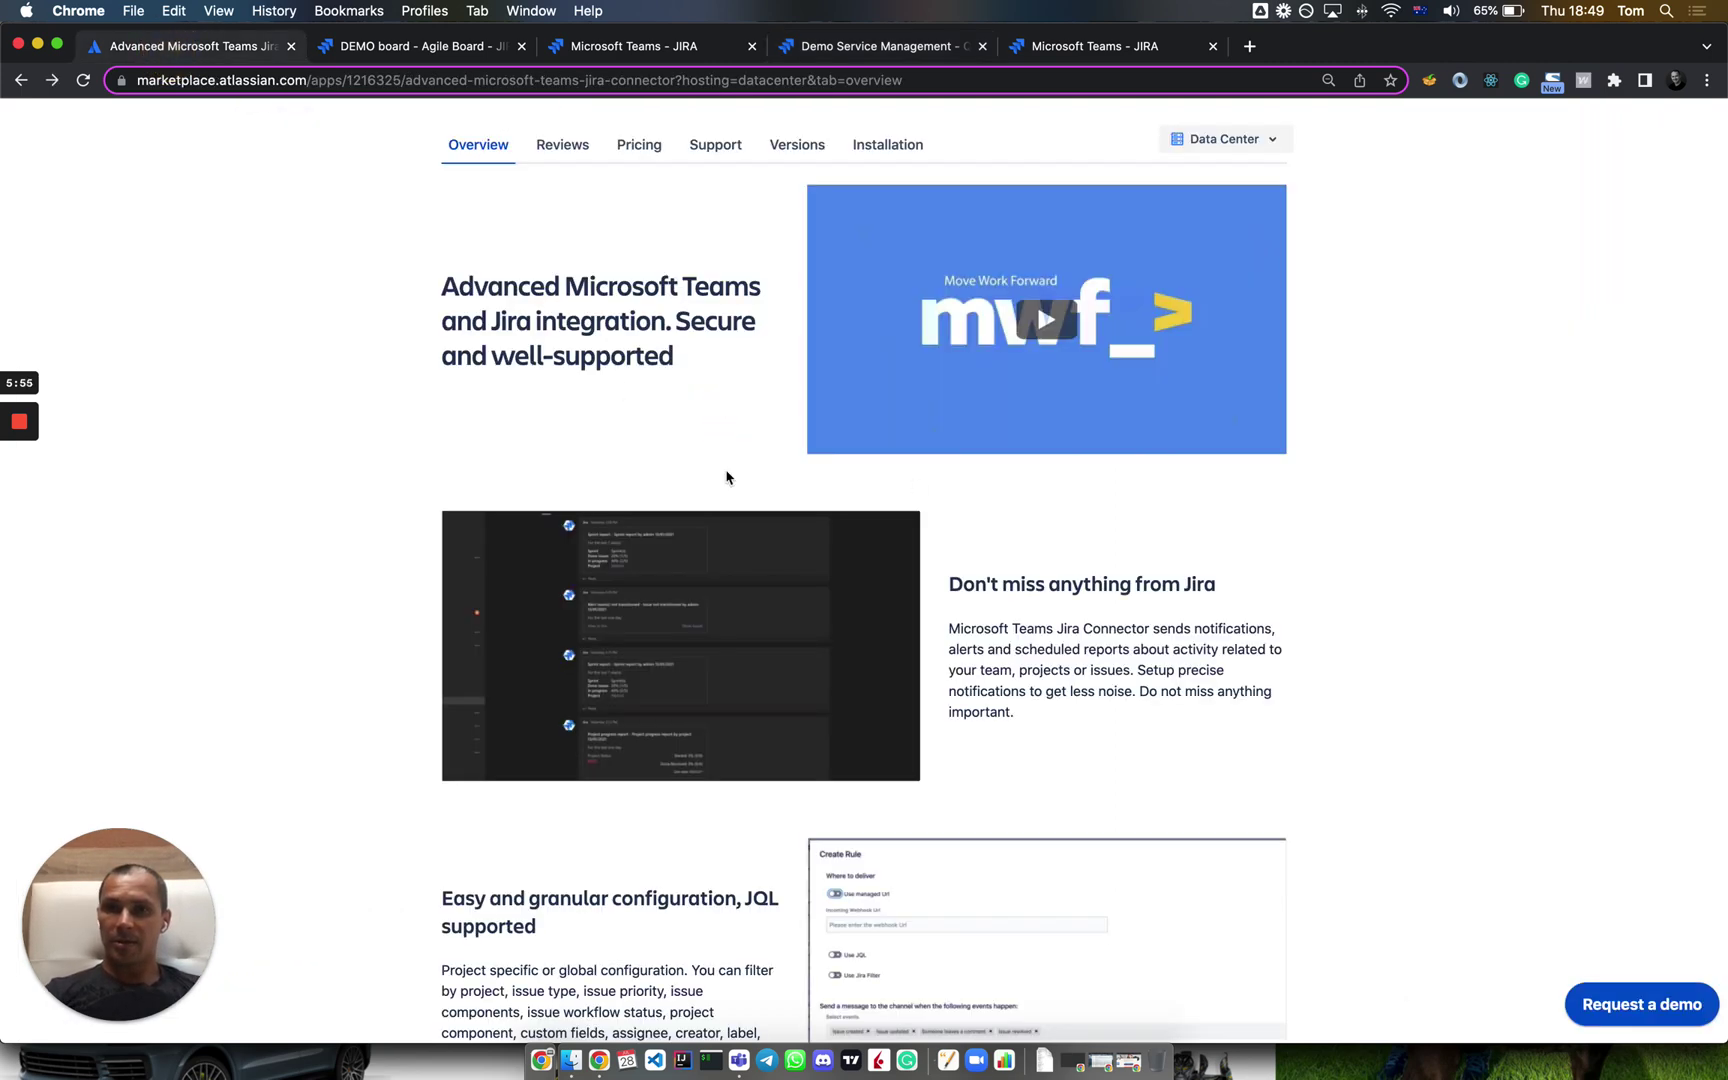
scroll(672, 231, up, 3)
click(714, 388)
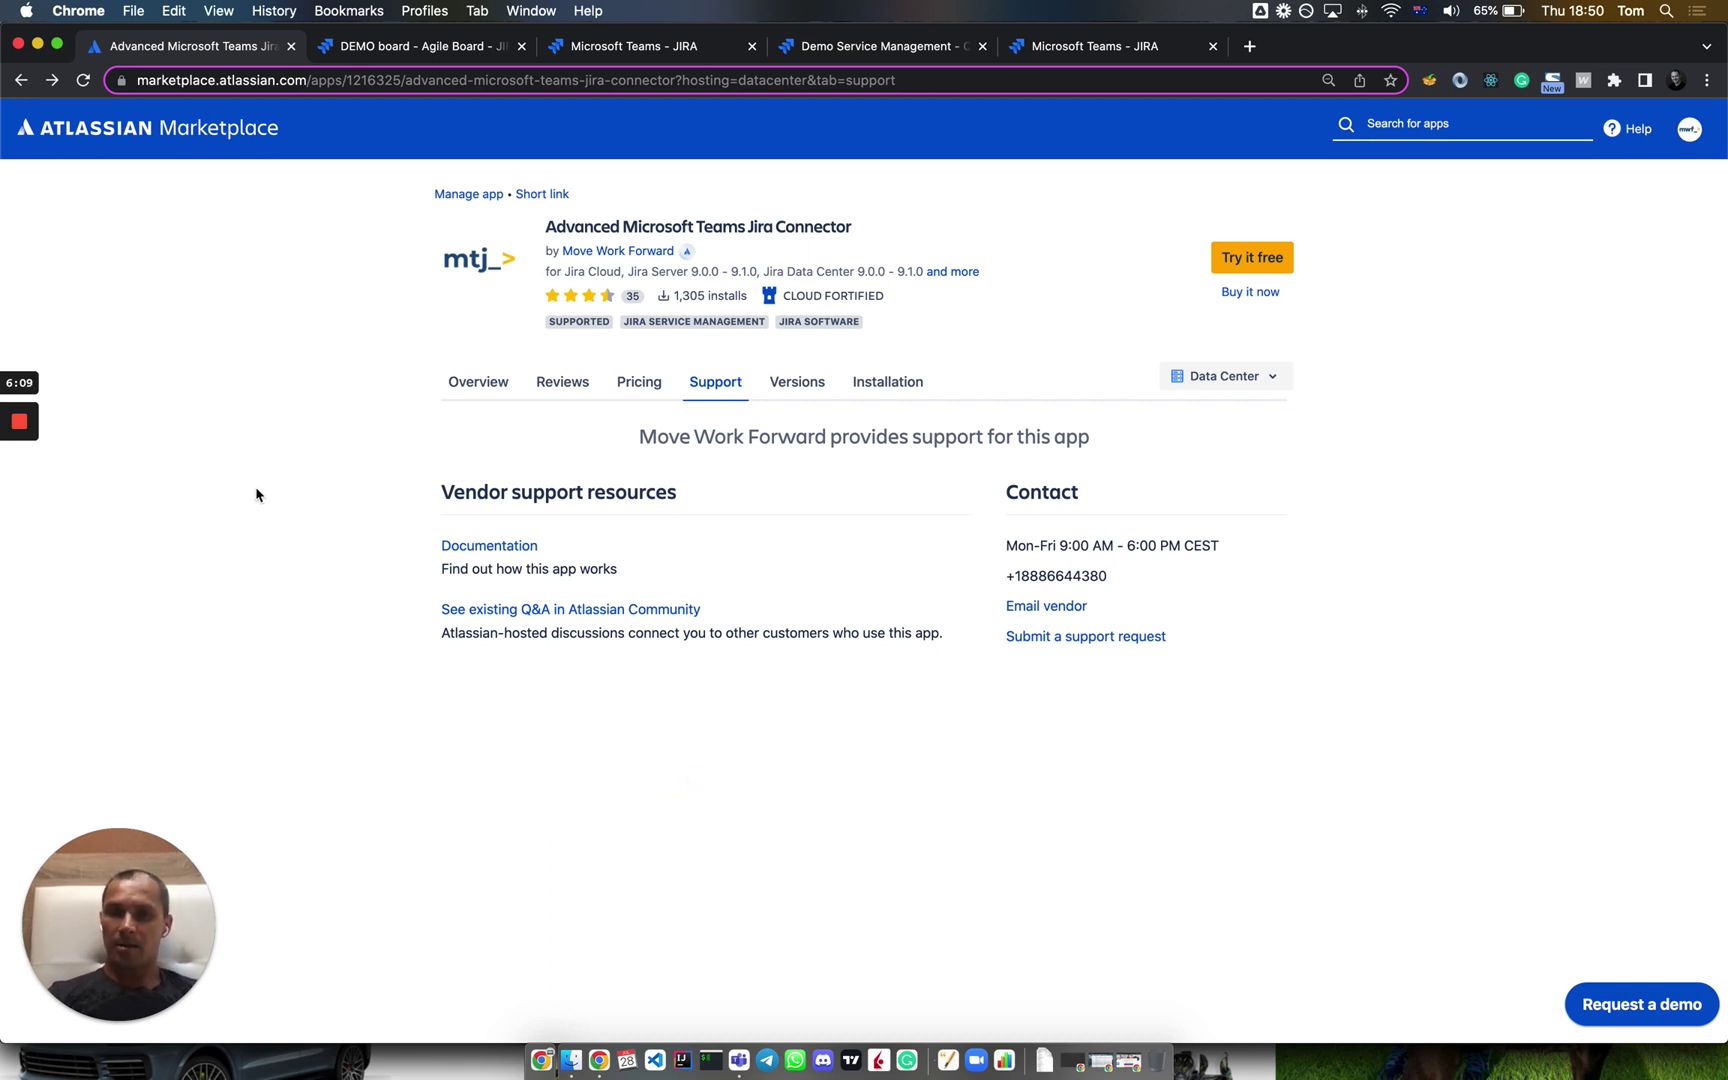
click(478, 384)
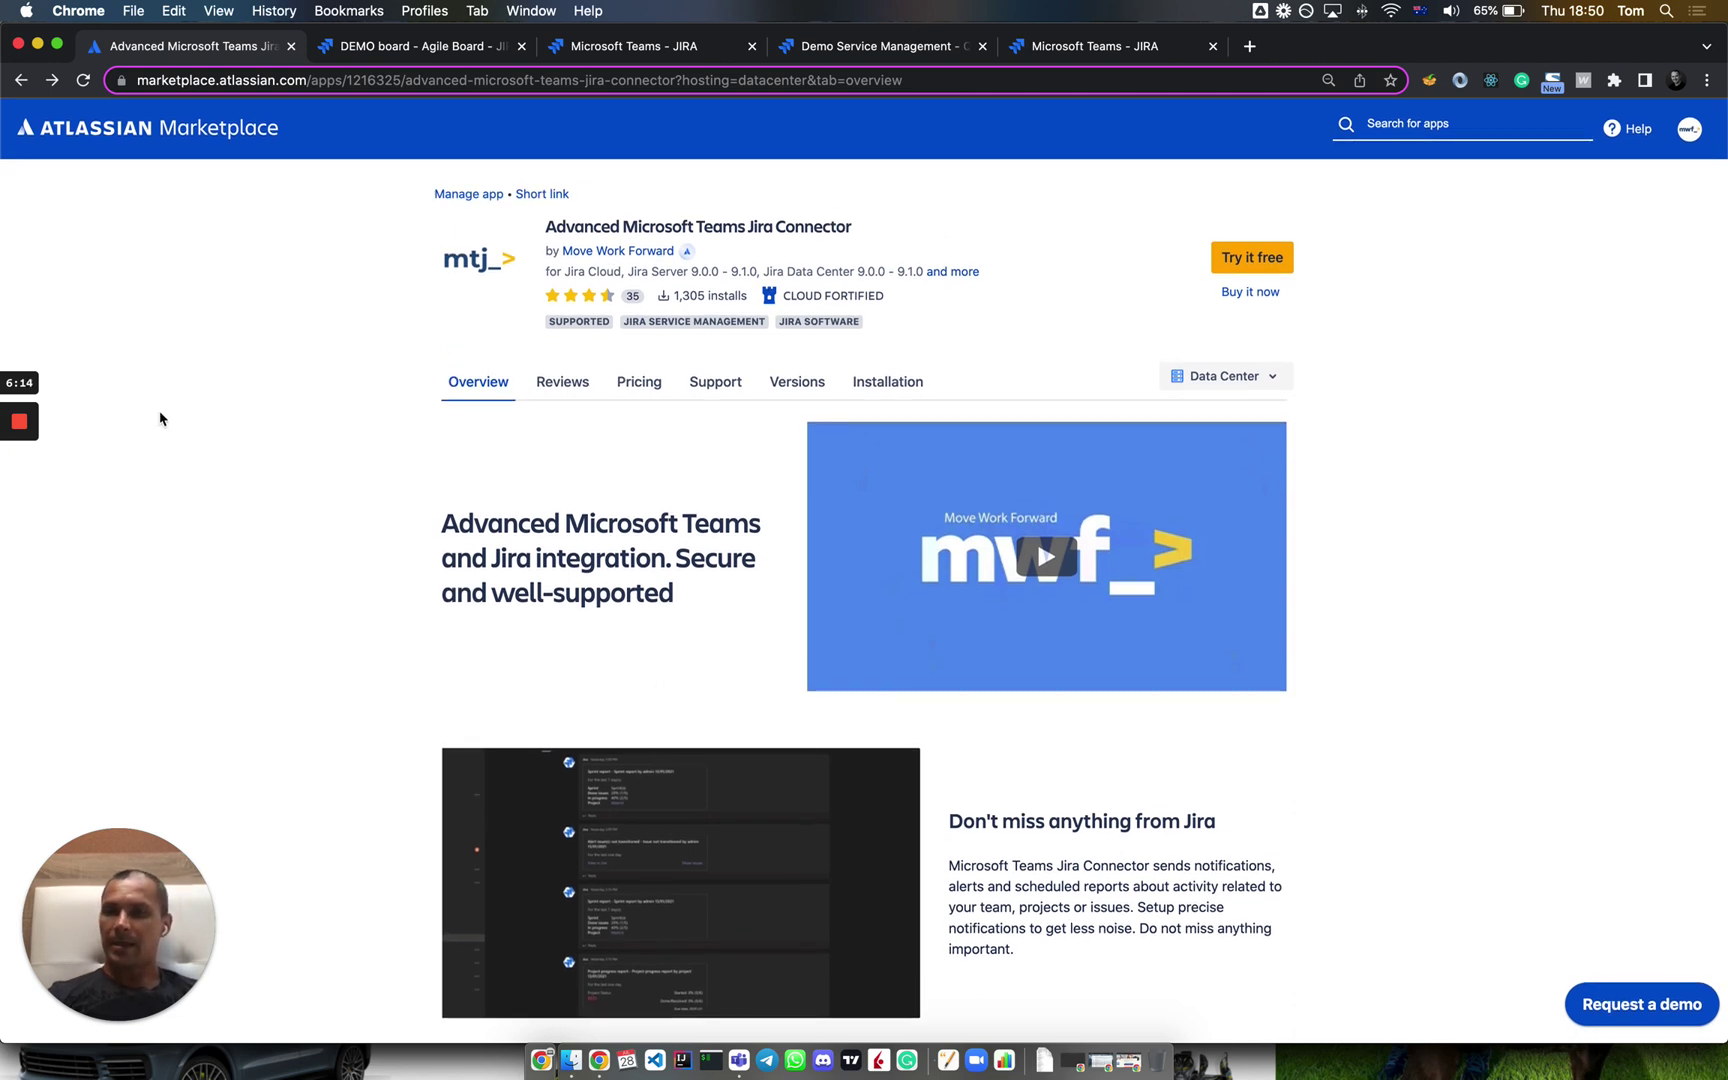
mouse_move(686, 254)
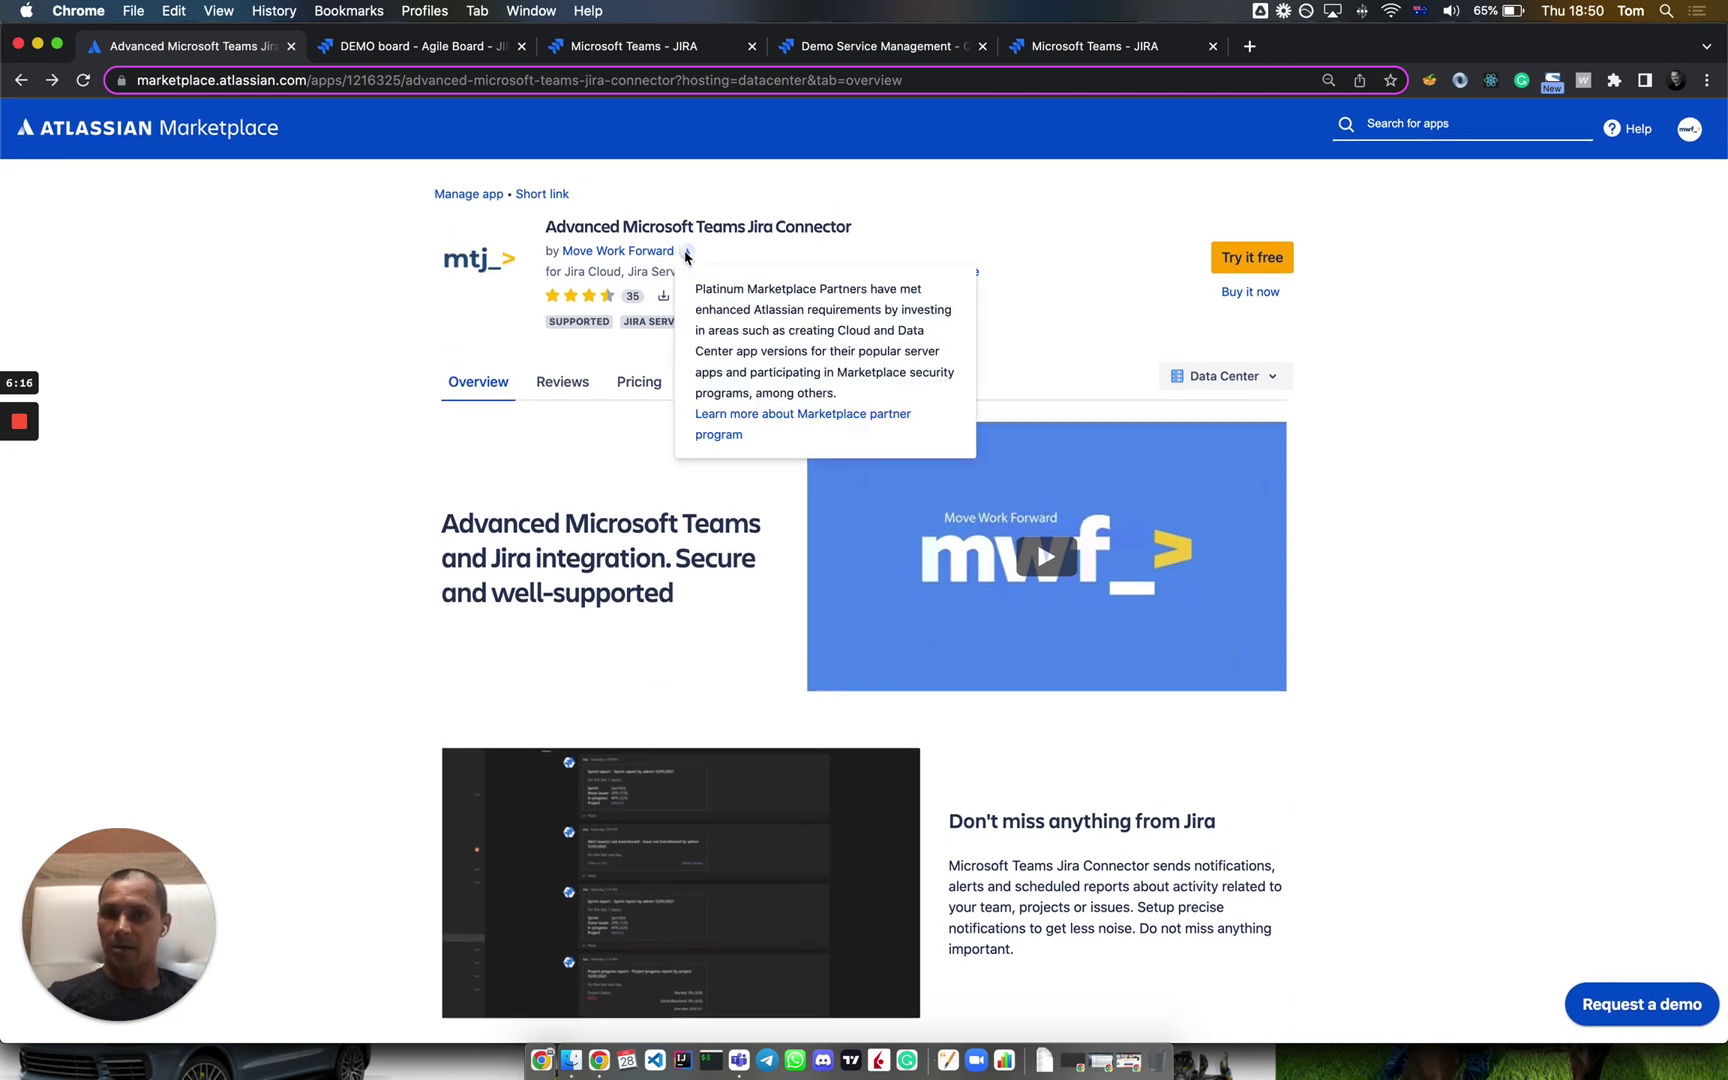